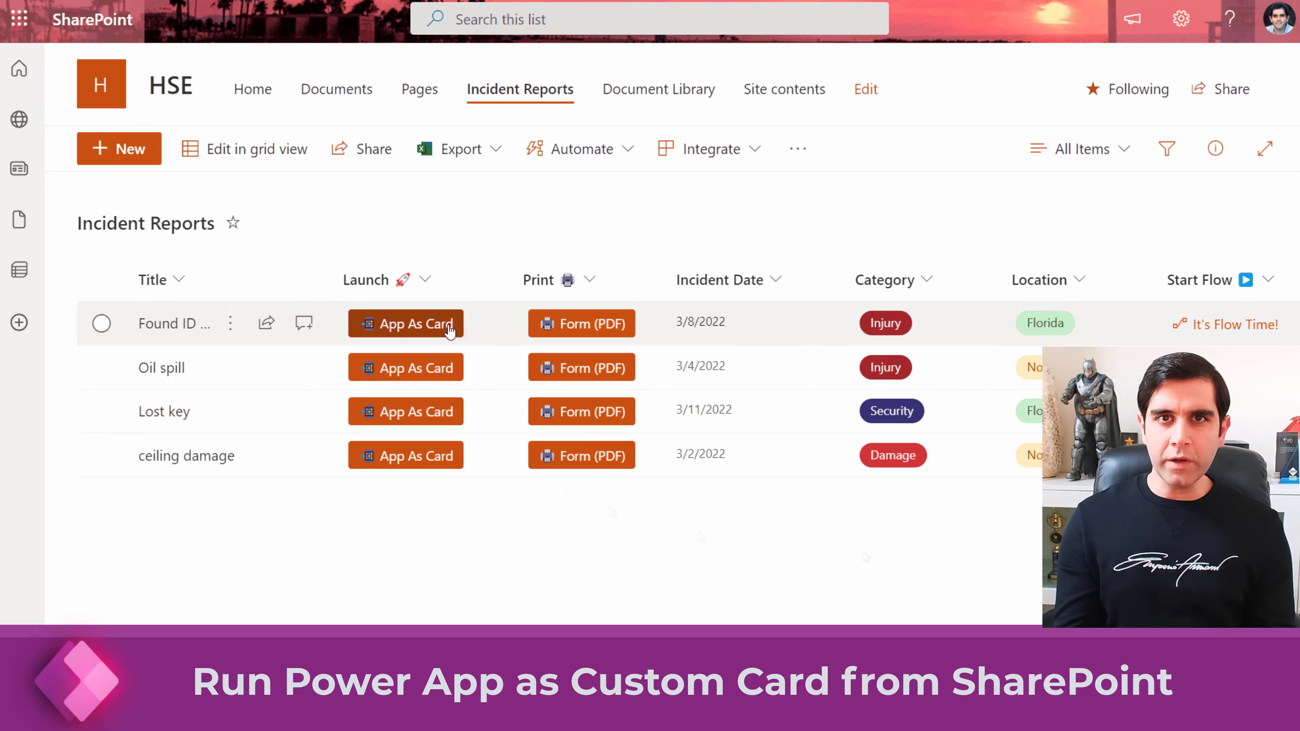
# Open the Found ID Card incident as an app card and switch it to editing, then open Oil spill and content item 3
pyautogui.click(449, 328)
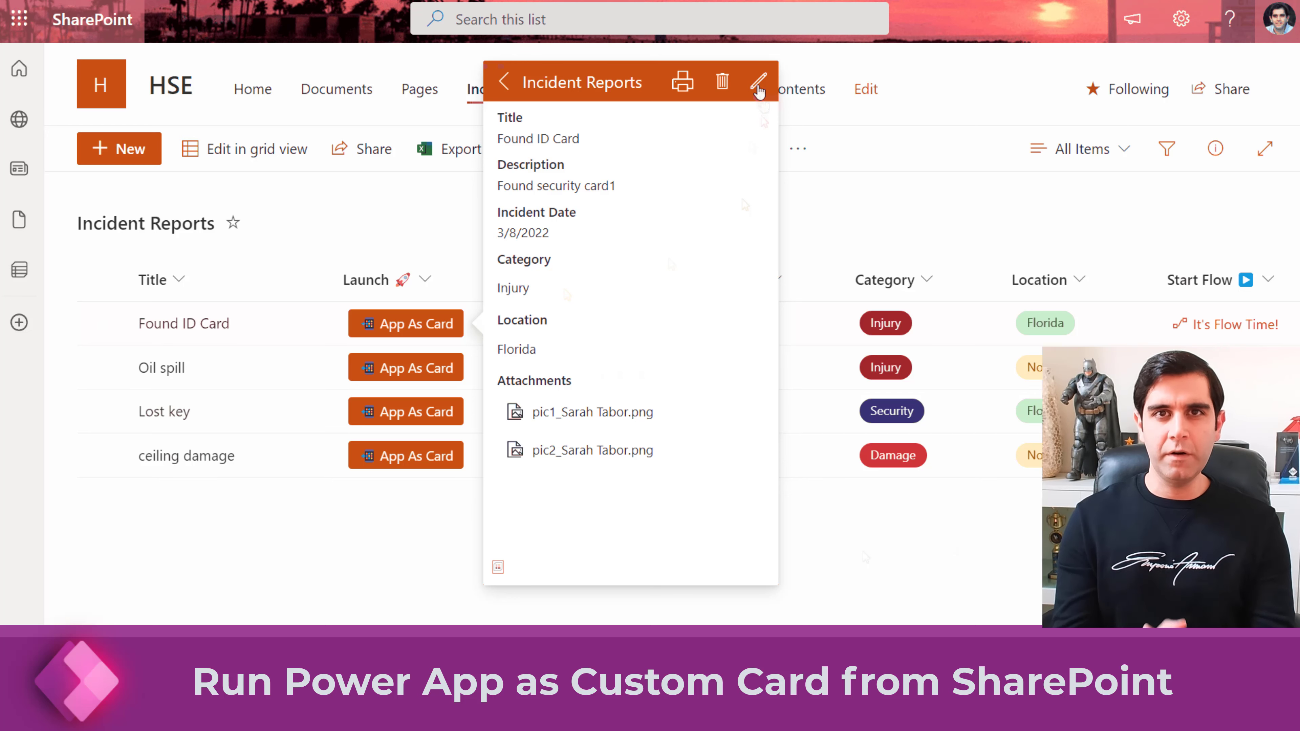
pyautogui.click(758, 87)
pyautogui.click(429, 378)
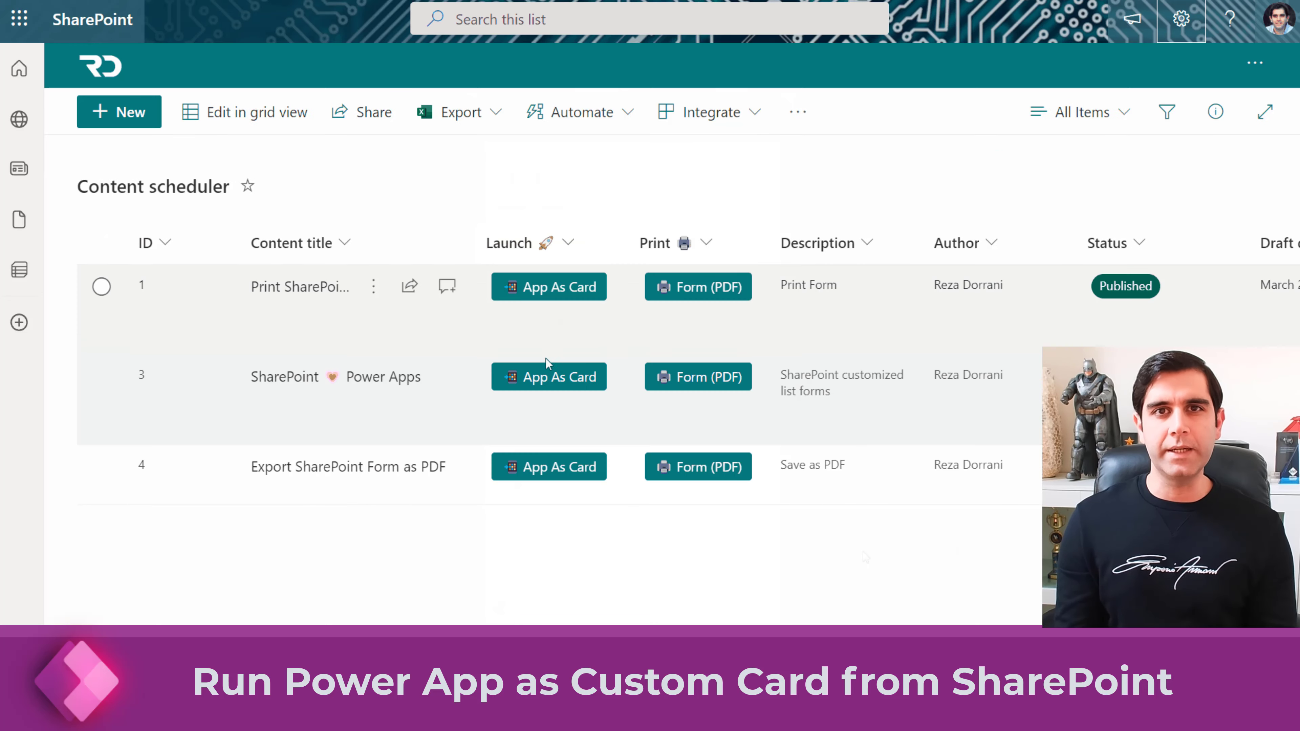
pyautogui.click(542, 380)
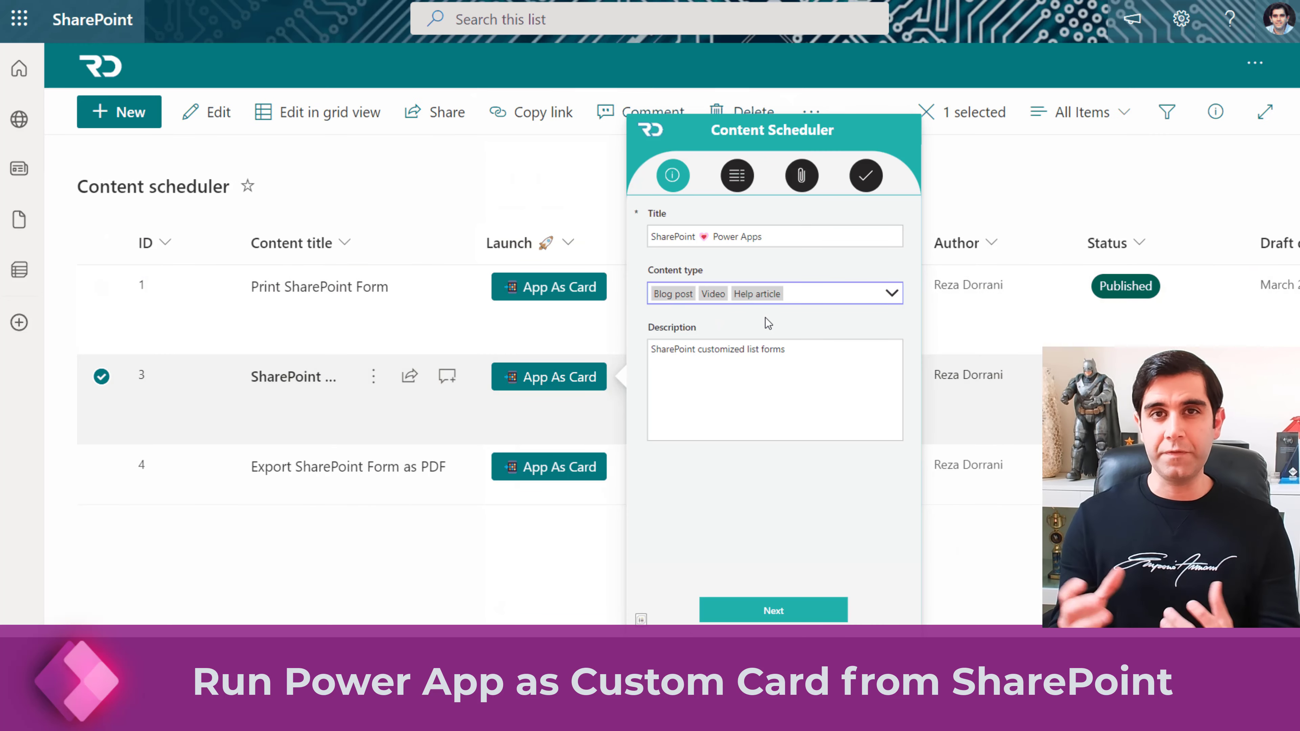
# Print item 3's card form from the review step to Save as PDF, then open an incident's printable form
pyautogui.click(866, 176)
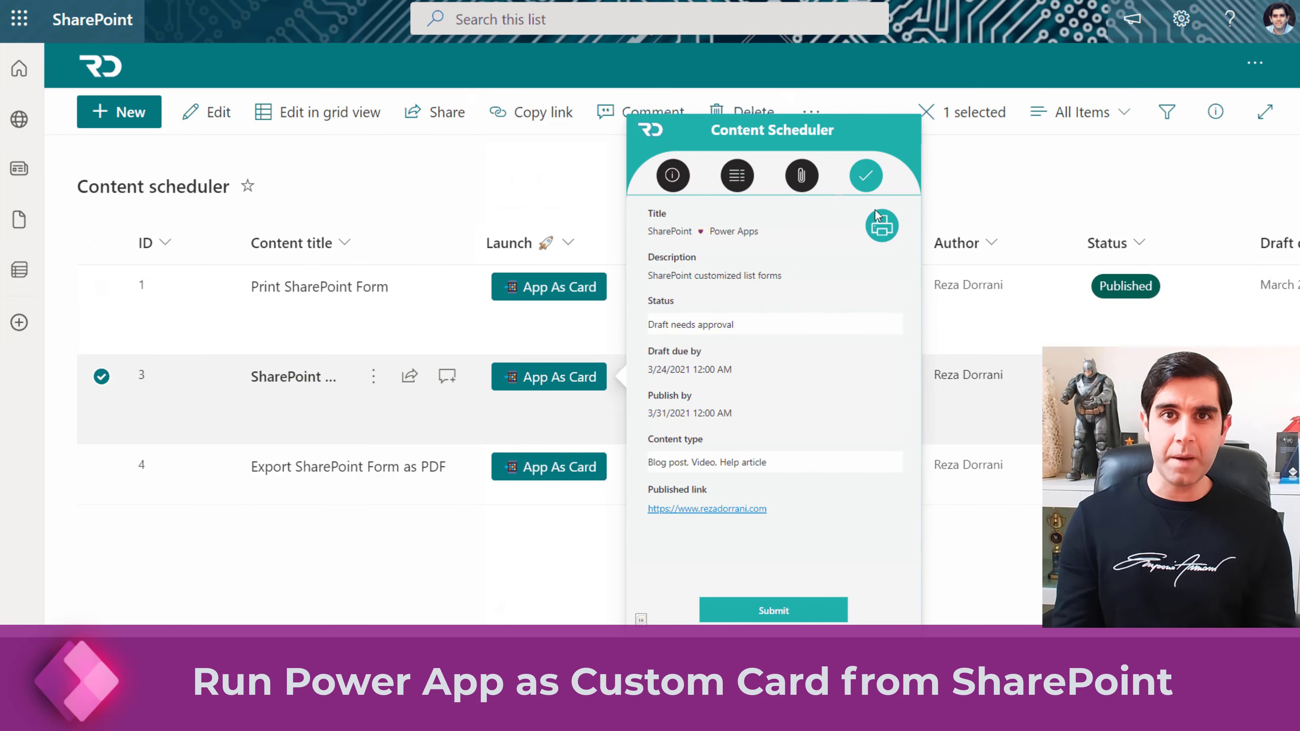
pyautogui.click(882, 228)
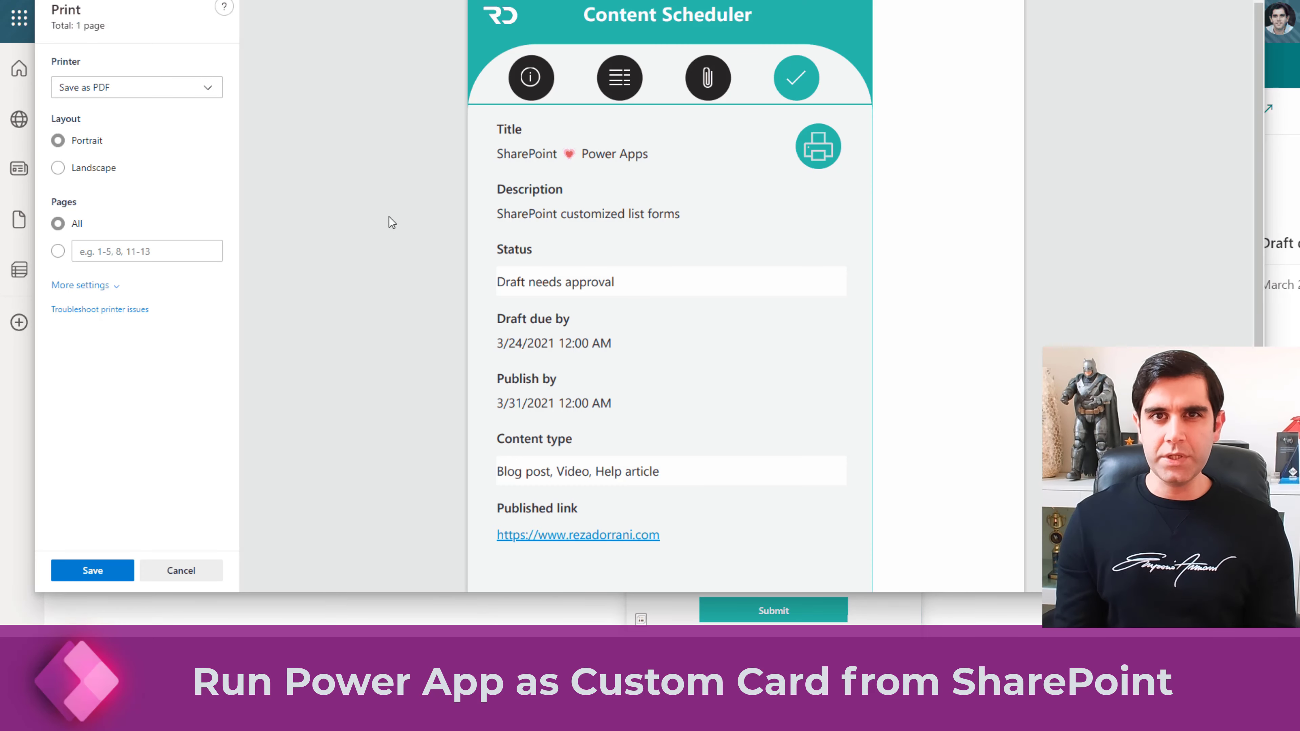
pyautogui.click(143, 90)
pyautogui.click(271, 163)
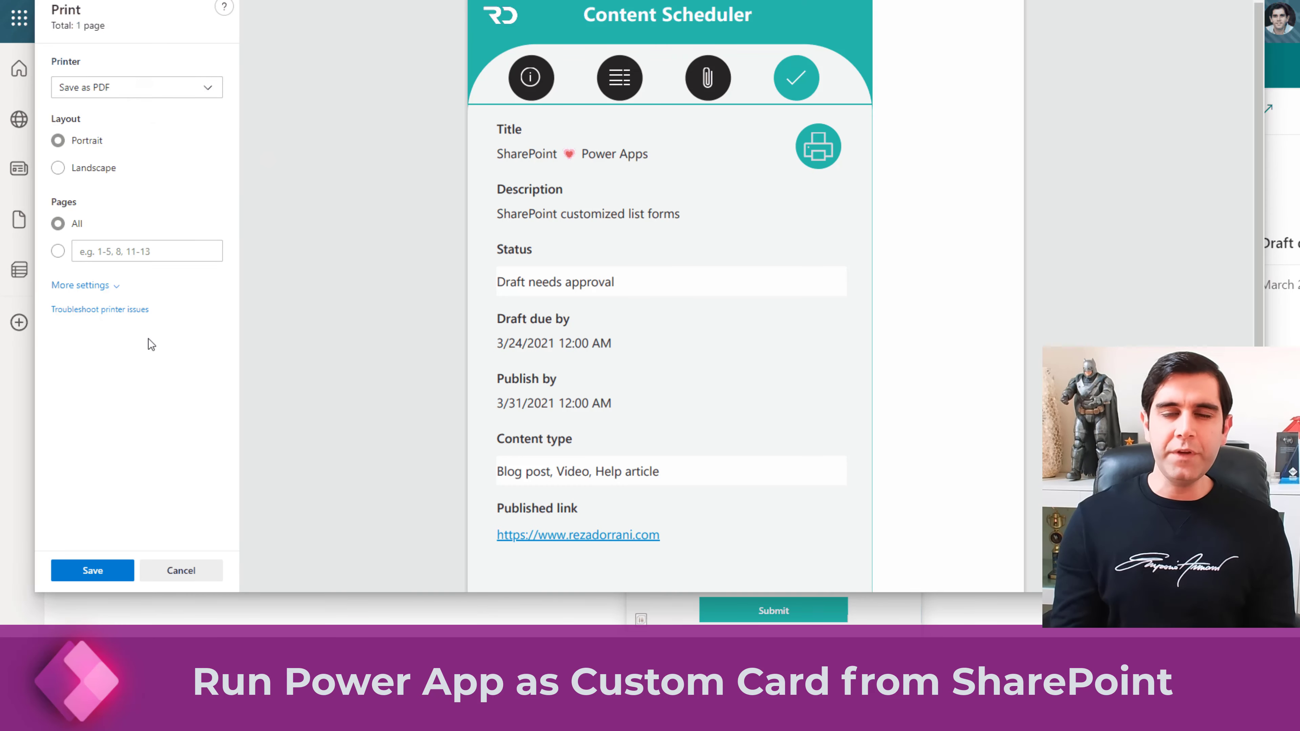
pyautogui.click(122, 89)
pyautogui.moveTo(217, 167); pyautogui.dragTo(218, 228)
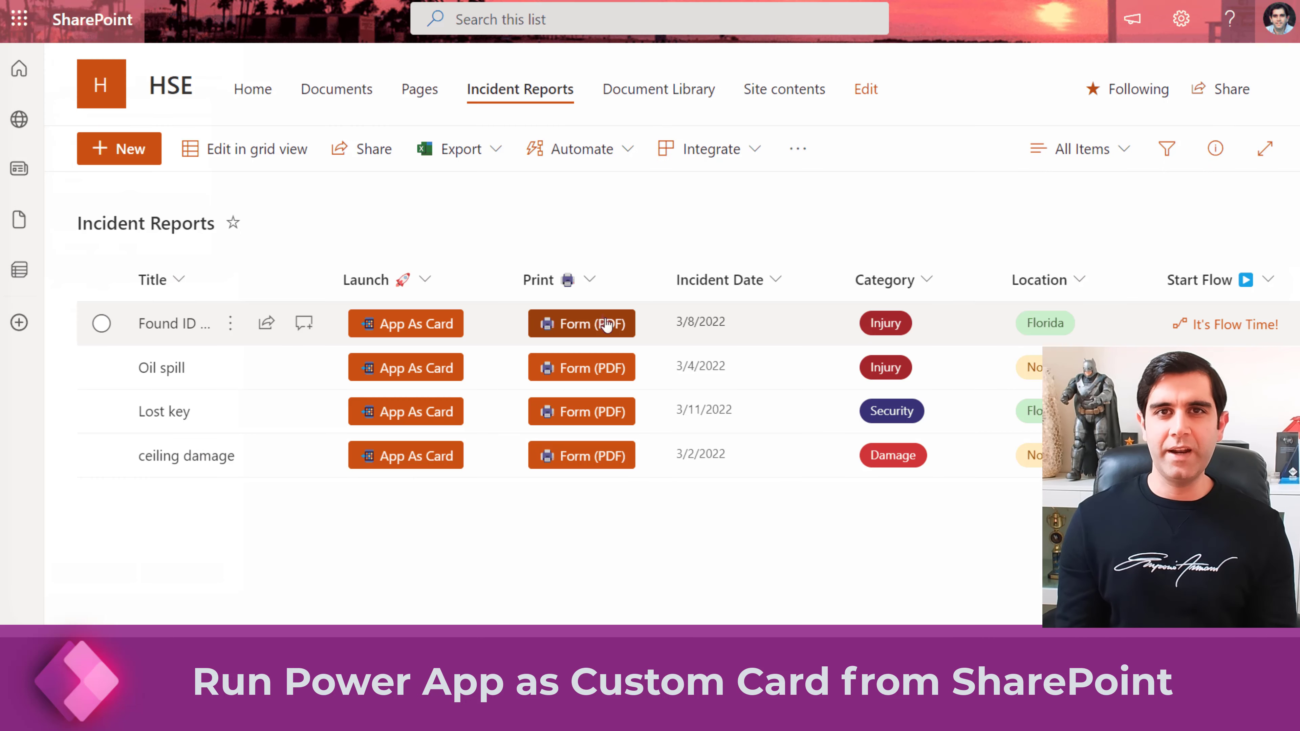
pyautogui.click(606, 326)
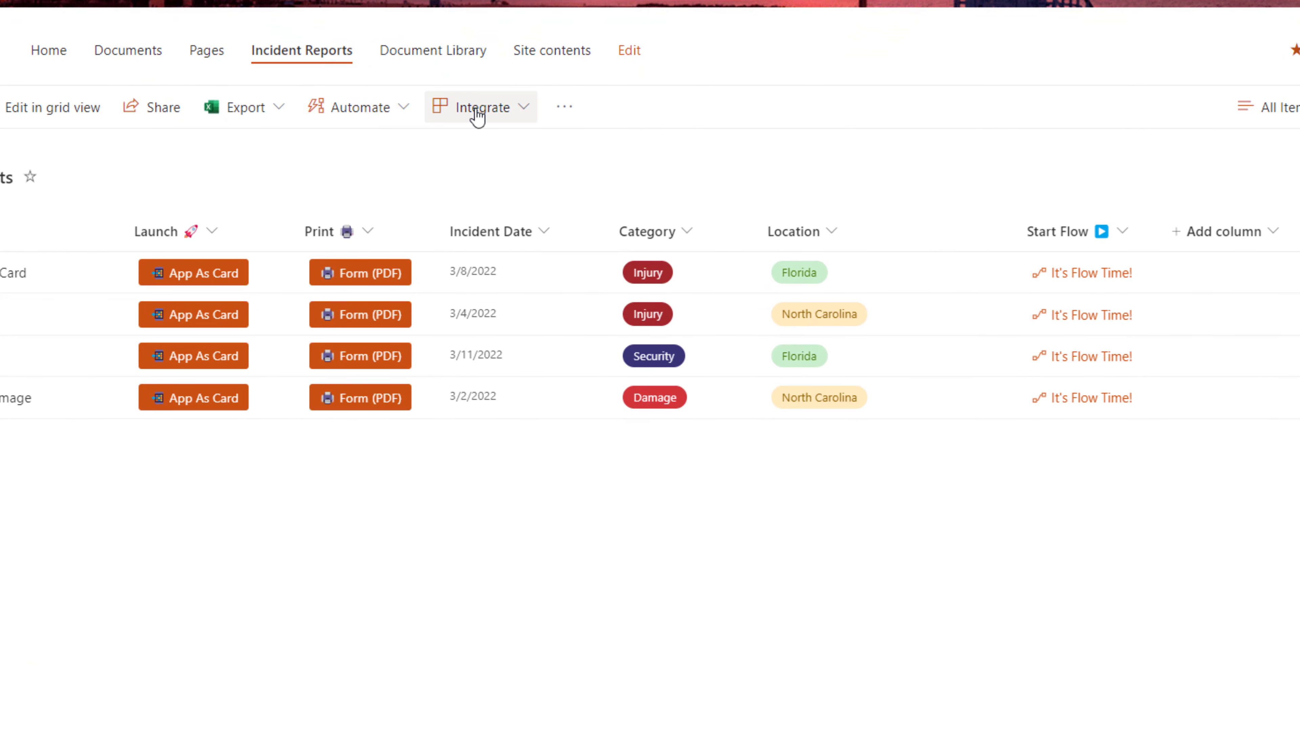
# Show the Incident Reports list's Power Apps options under Integrate
pyautogui.click(478, 114)
pyautogui.moveTo(508, 151)
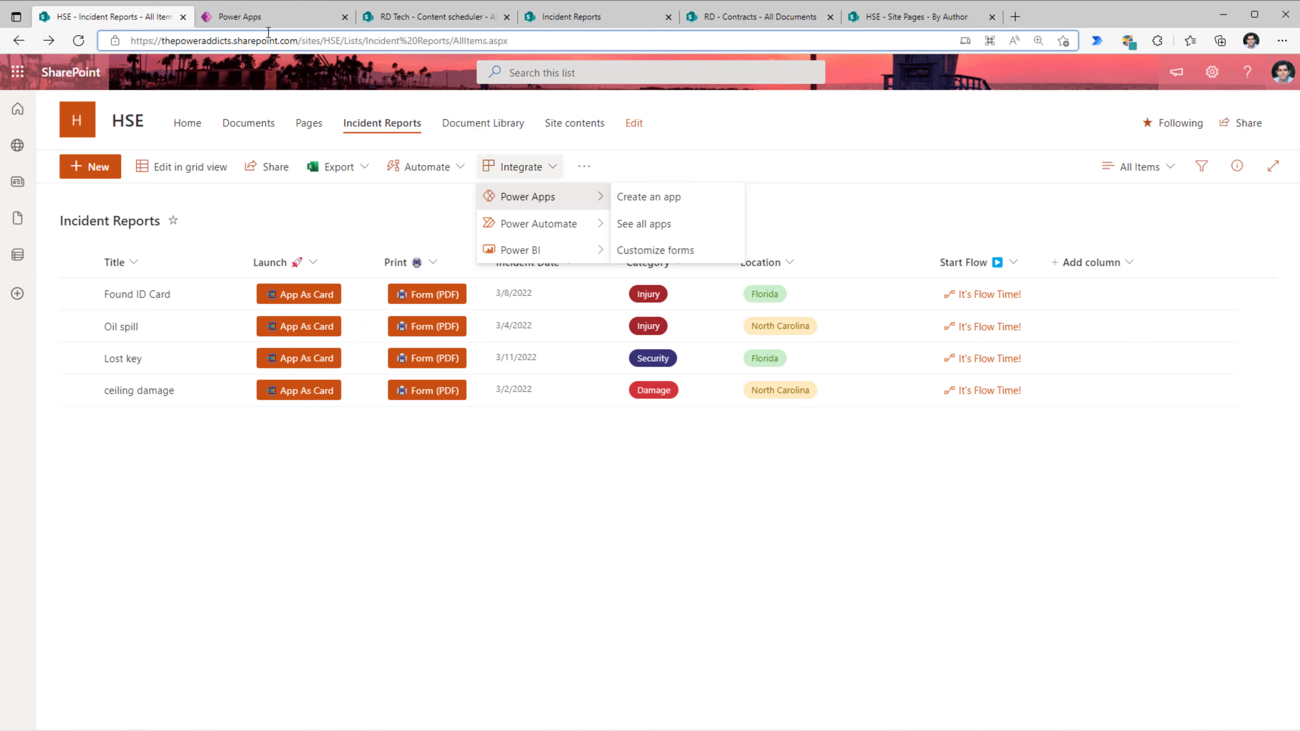
# Open the Incident Reporting app in Studio and look through EditScreen1 and DetailScreen1
pyautogui.click(649, 197)
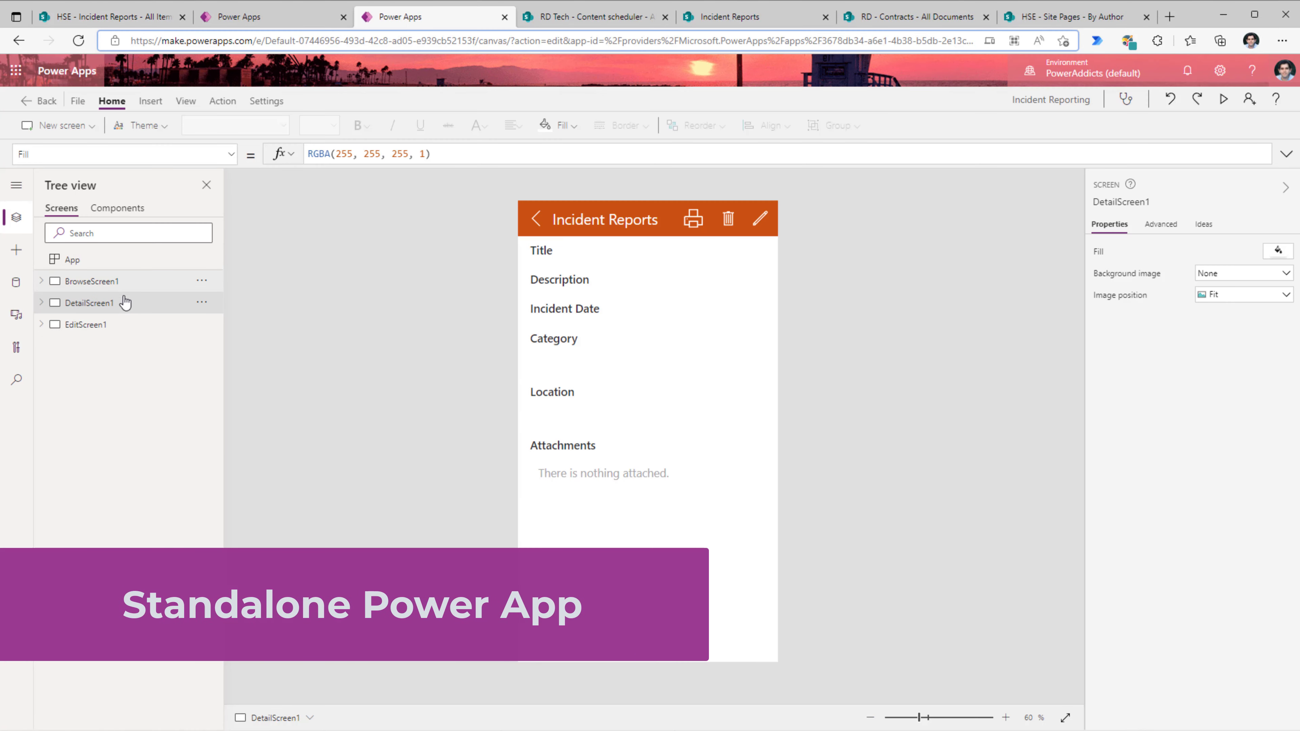
pyautogui.click(125, 331)
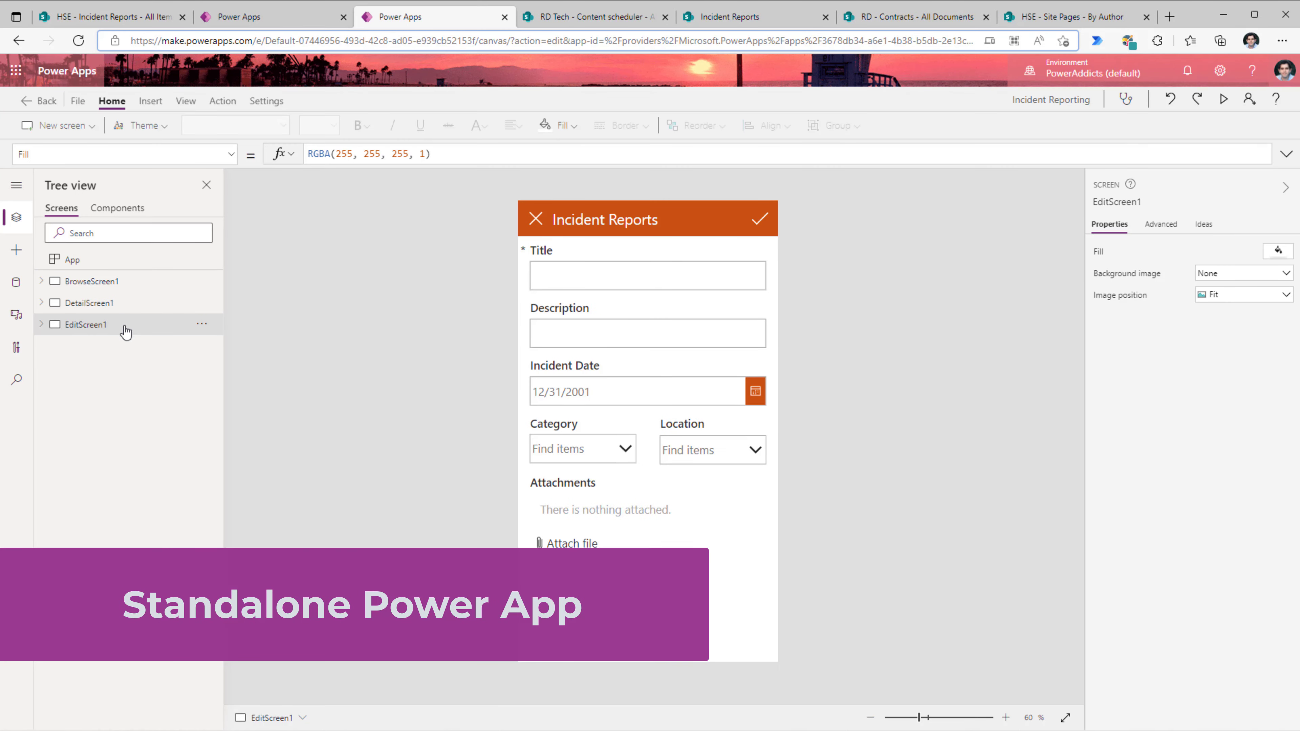
pyautogui.click(120, 308)
pyautogui.click(131, 327)
pyautogui.click(272, 16)
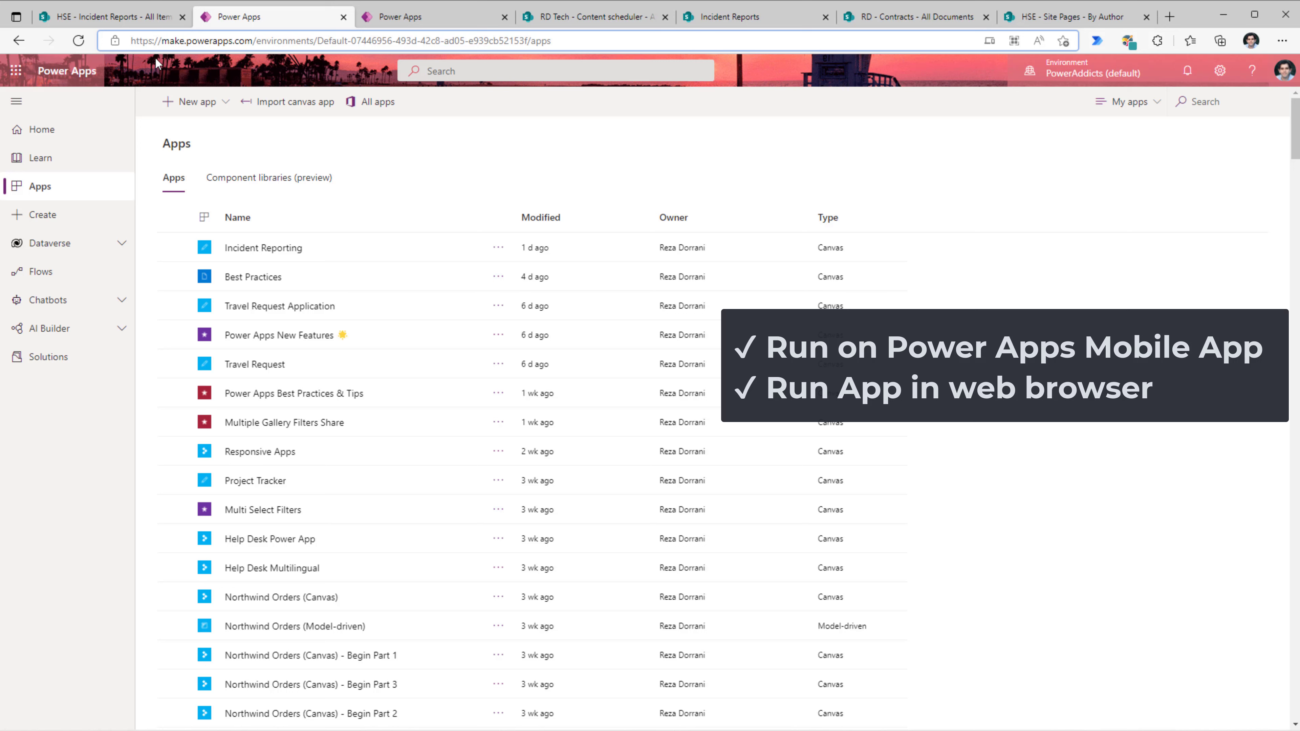
# Select the Incident Reporting app in the Power Apps Apps list
pyautogui.click(173, 247)
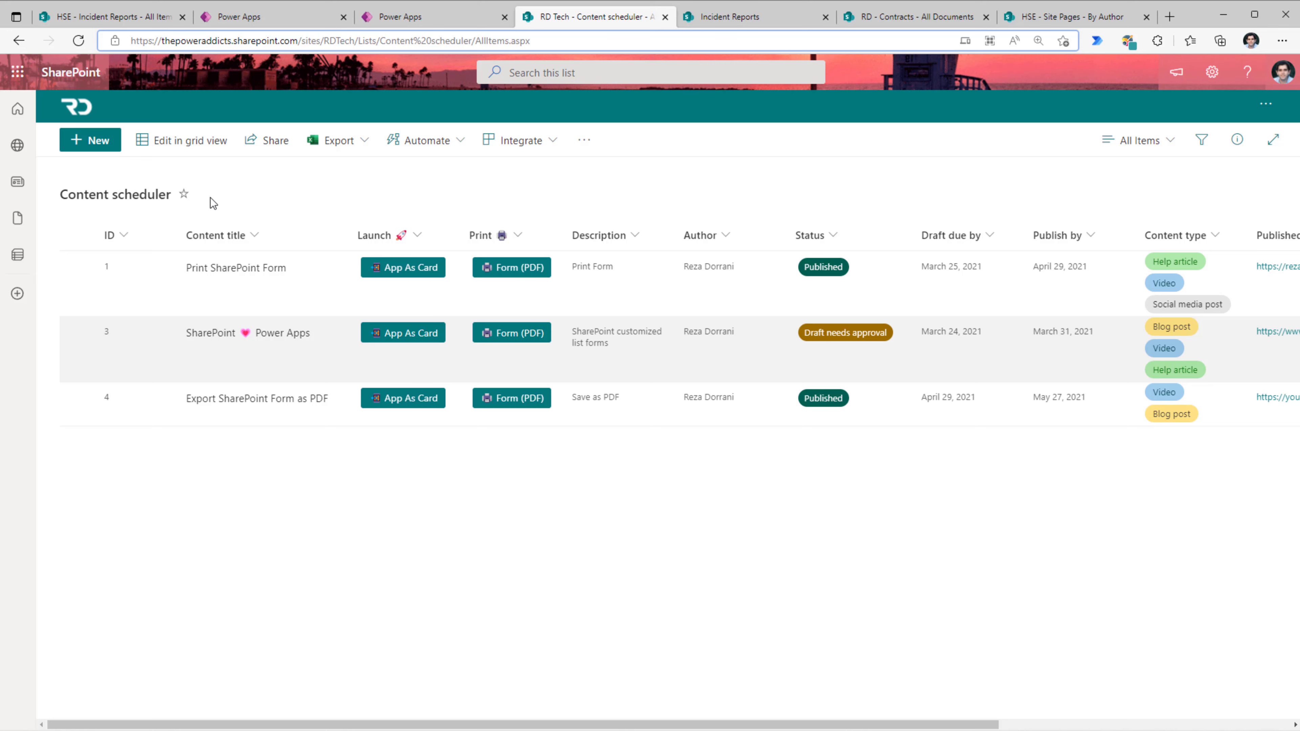
# Start a new Content scheduler item, discard it, and open Print SharePoint Form for editing
pyautogui.click(92, 139)
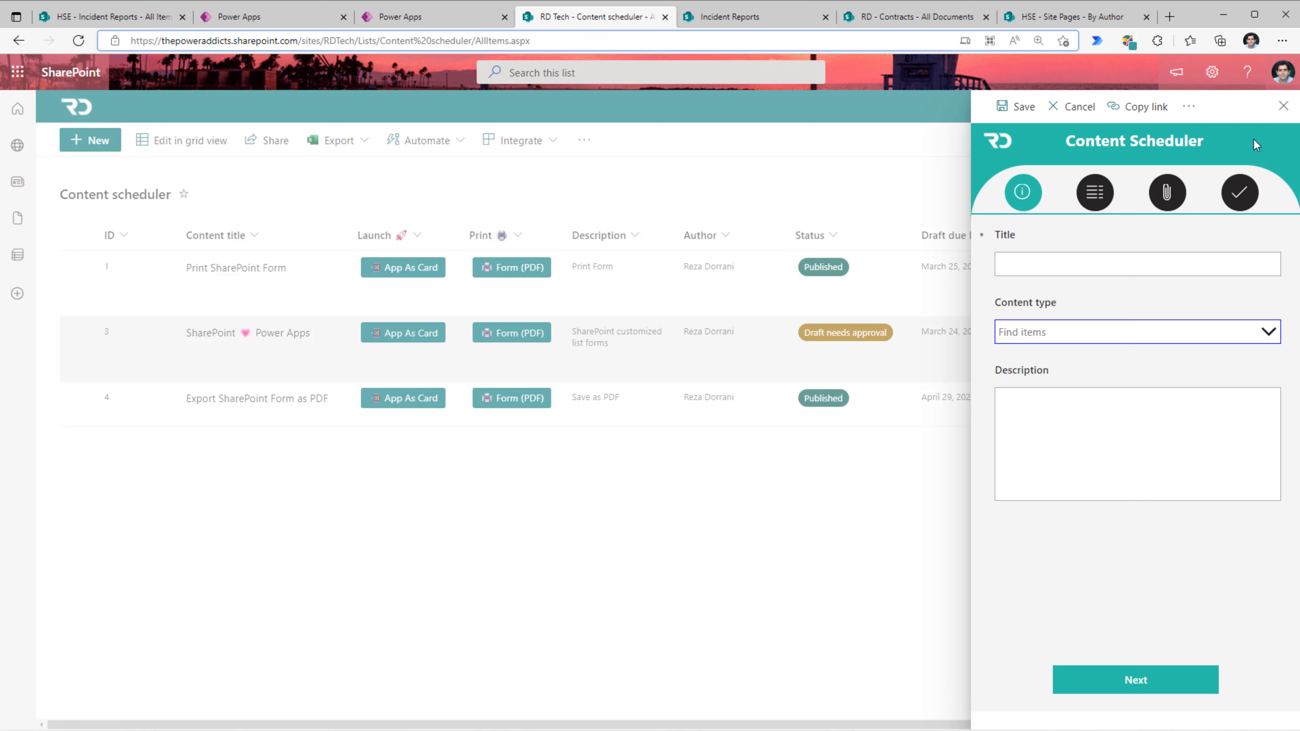
pyautogui.press('Escape')
pyautogui.click(78, 266)
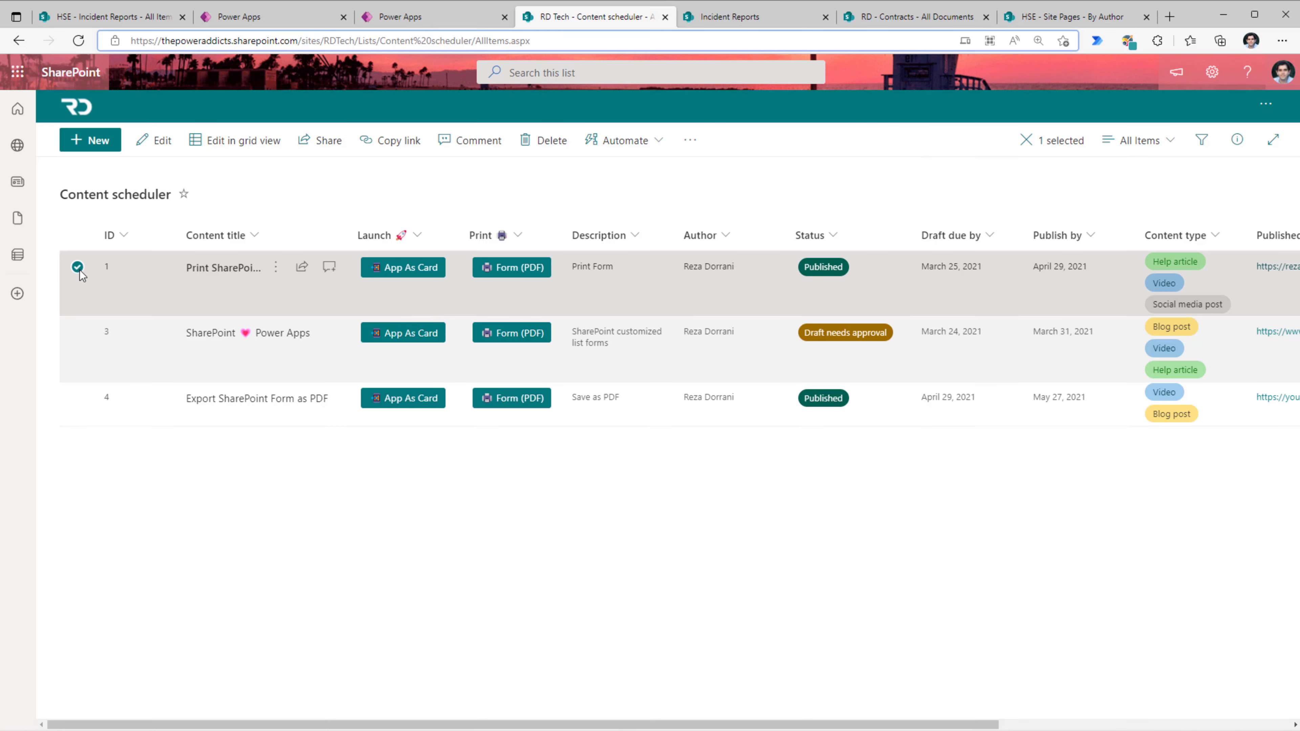
pyautogui.click(162, 140)
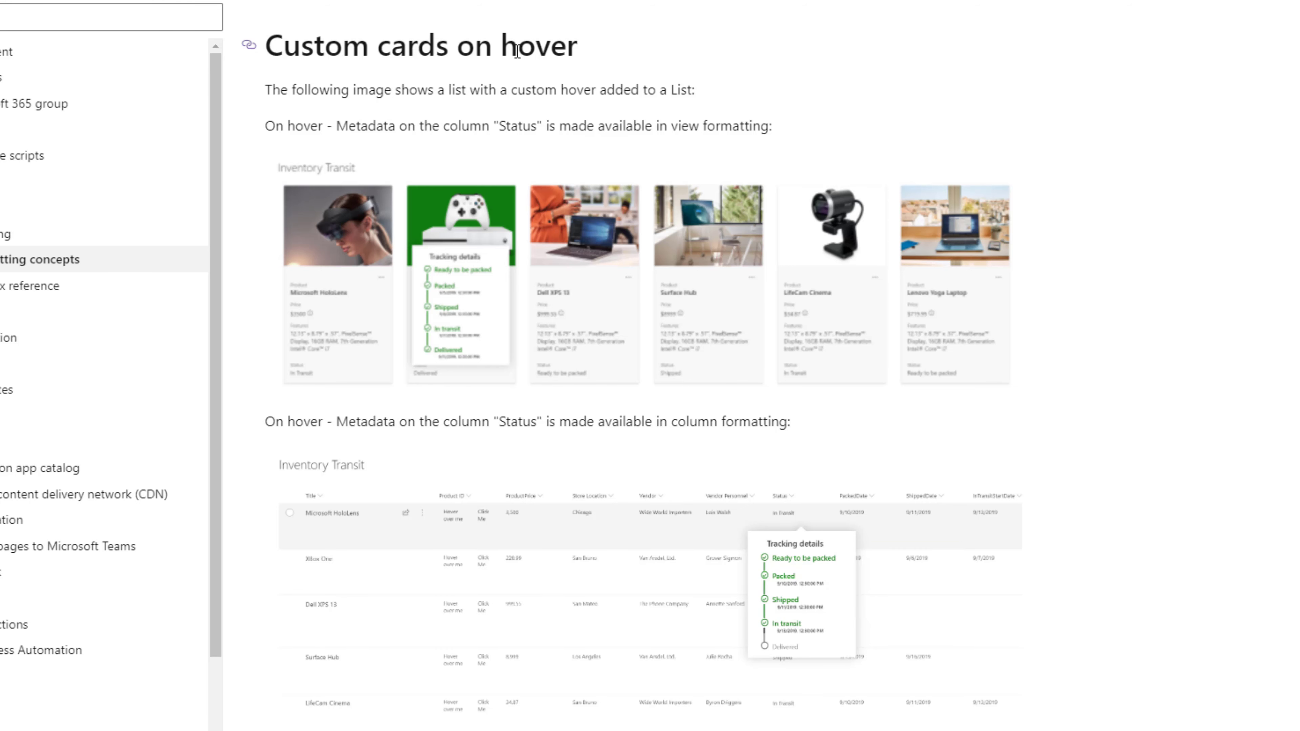
# Scroll to the custom cards JSON example and select the word customCardProps
pyautogui.scroll(-10, 366, 266)
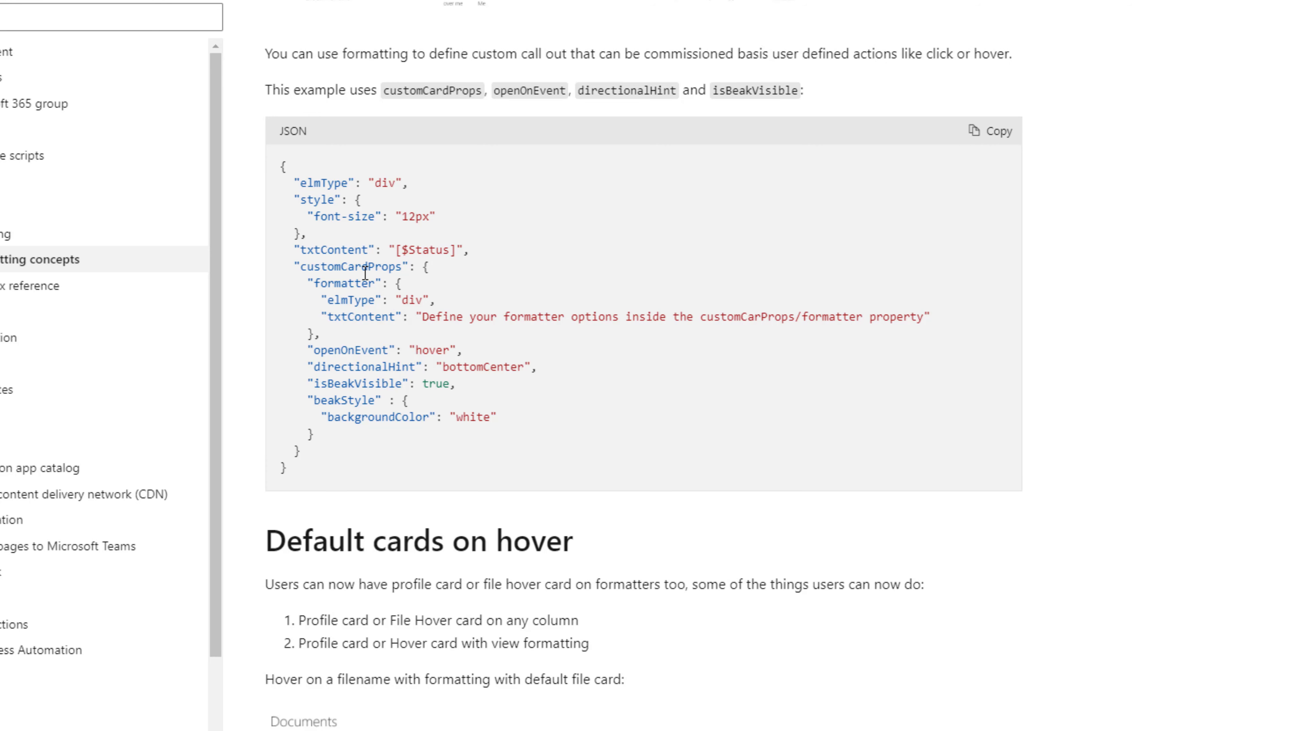
pyautogui.doubleClick(365, 272)
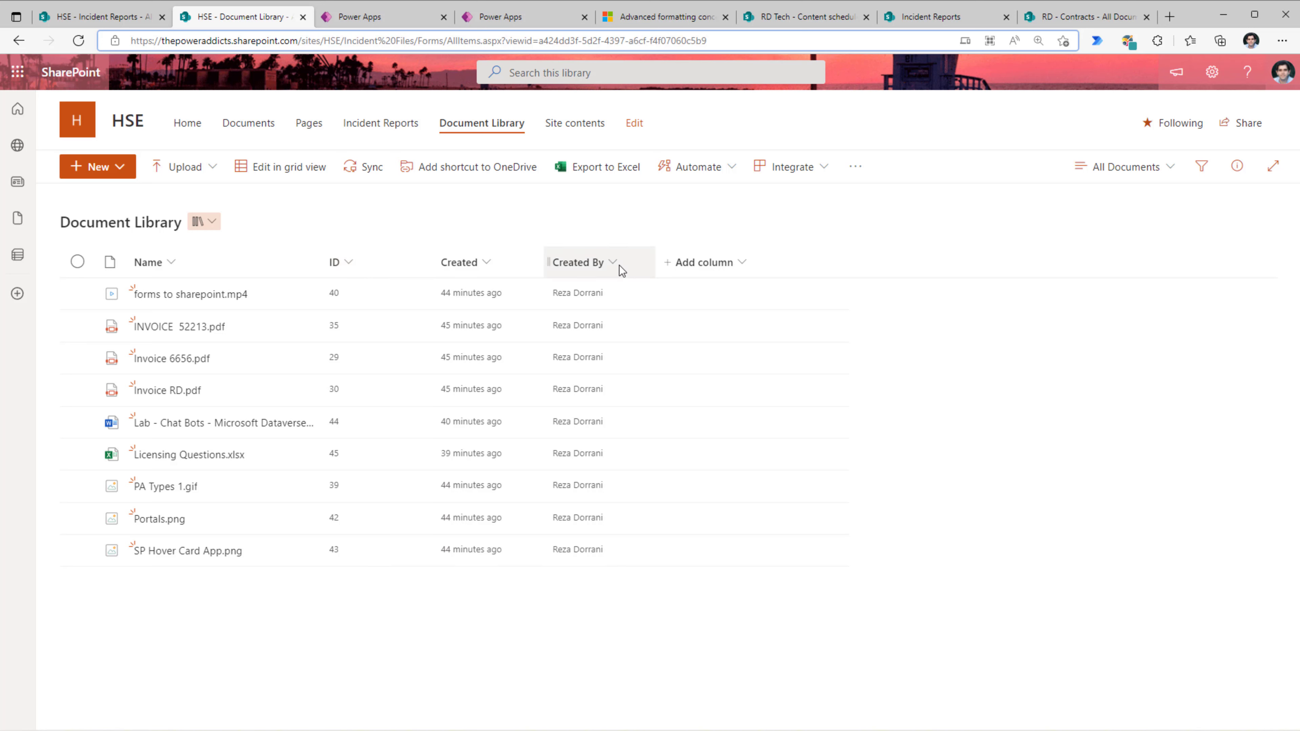
# Add a single line of text column named View Card to the HSE Document Library
pyautogui.click(709, 264)
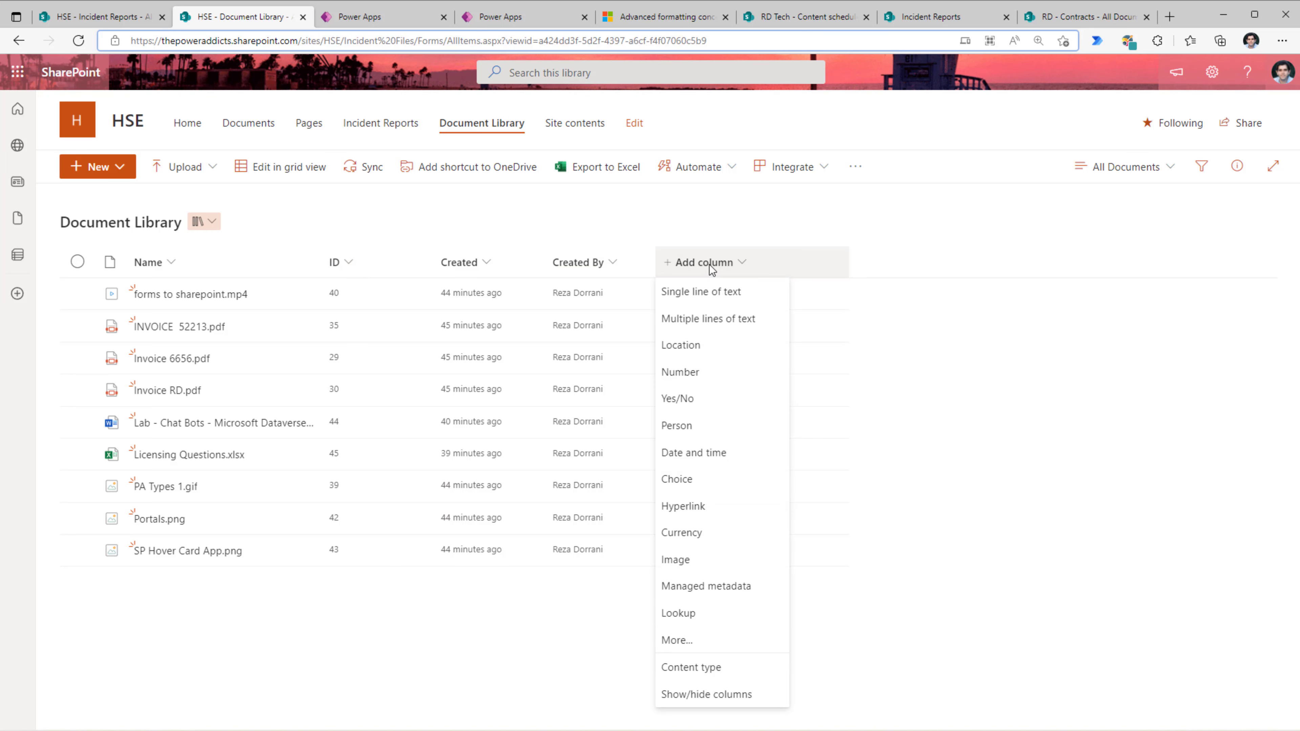
pyautogui.click(713, 290)
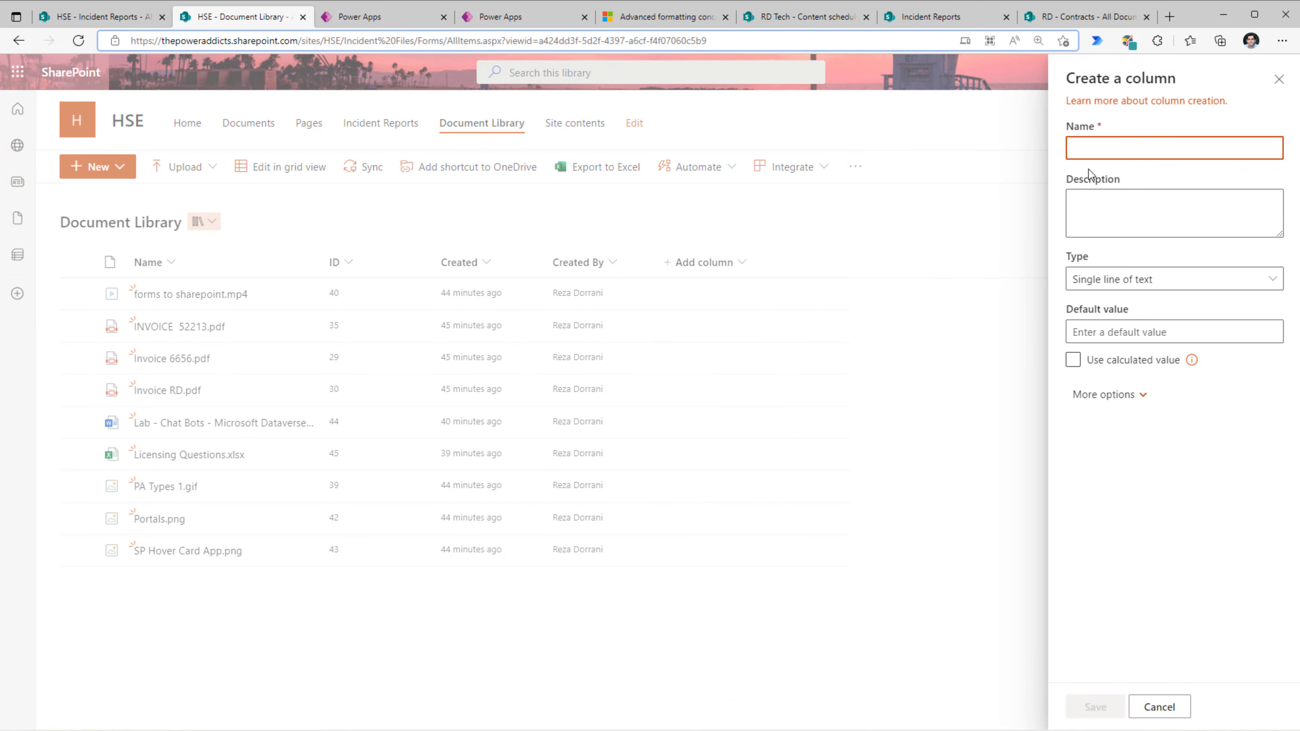
pyautogui.write('View Card')
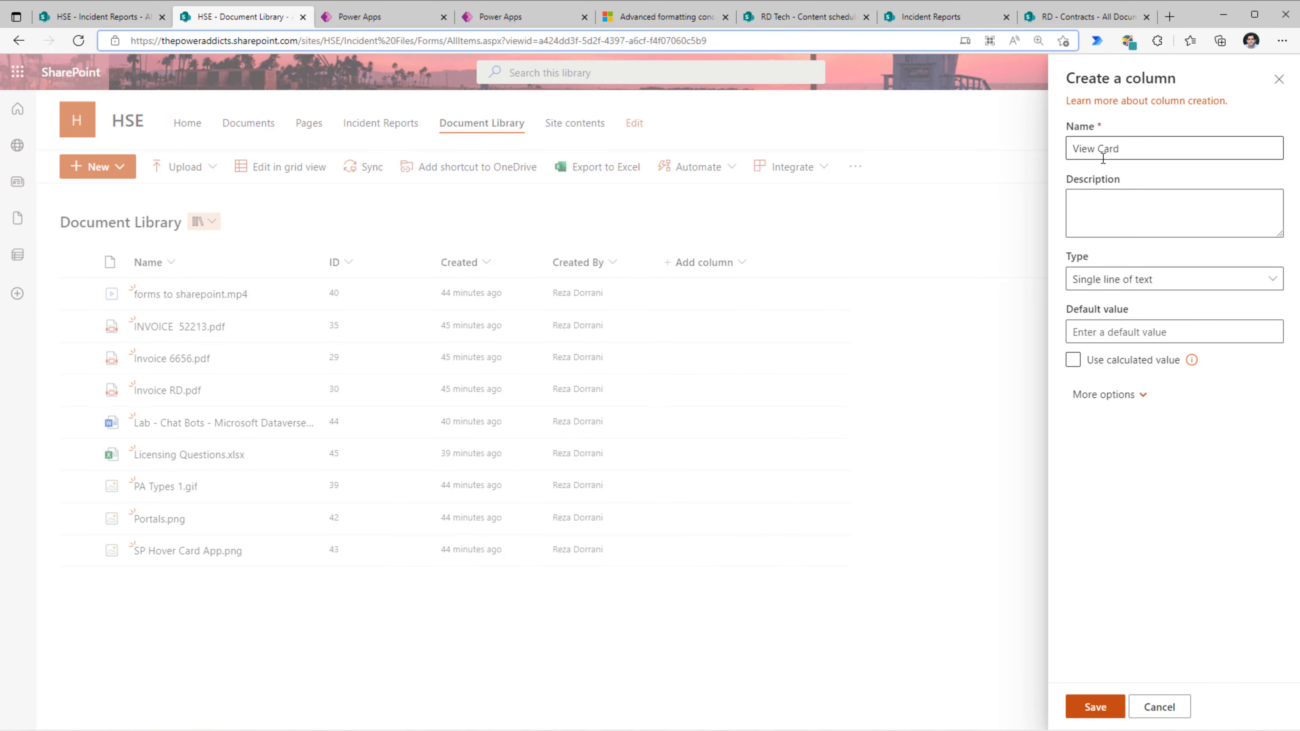
pyautogui.click(1101, 706)
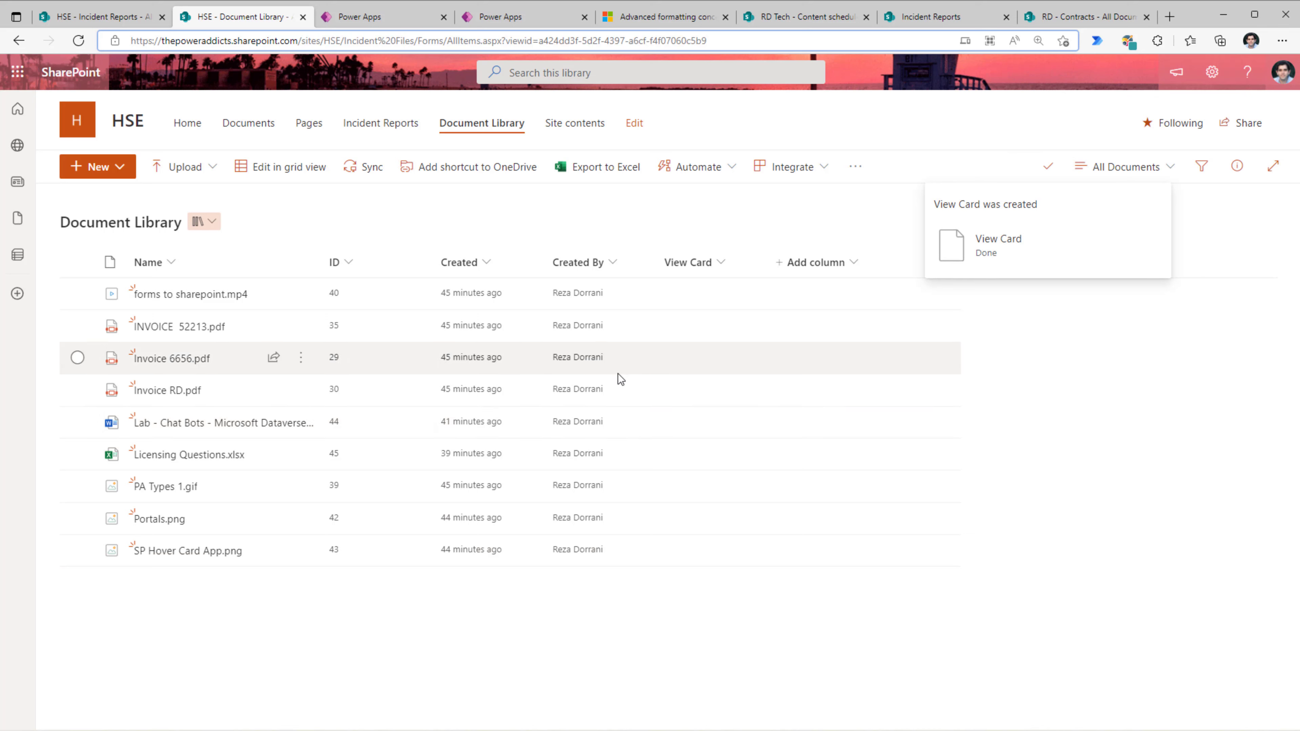
# Move the View Card column next to Name and open its Format this column panel
pyautogui.moveTo(694, 264); pyautogui.dragTo(329, 267)
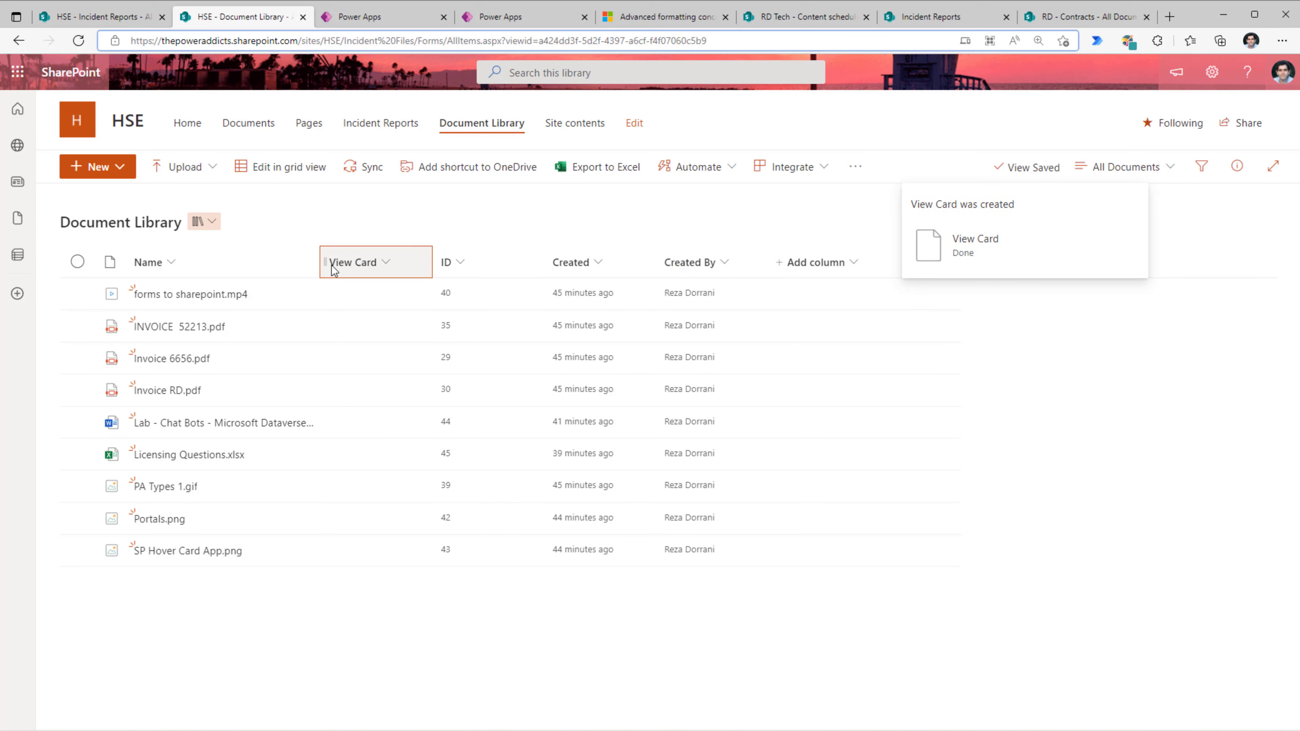
pyautogui.click(350, 262)
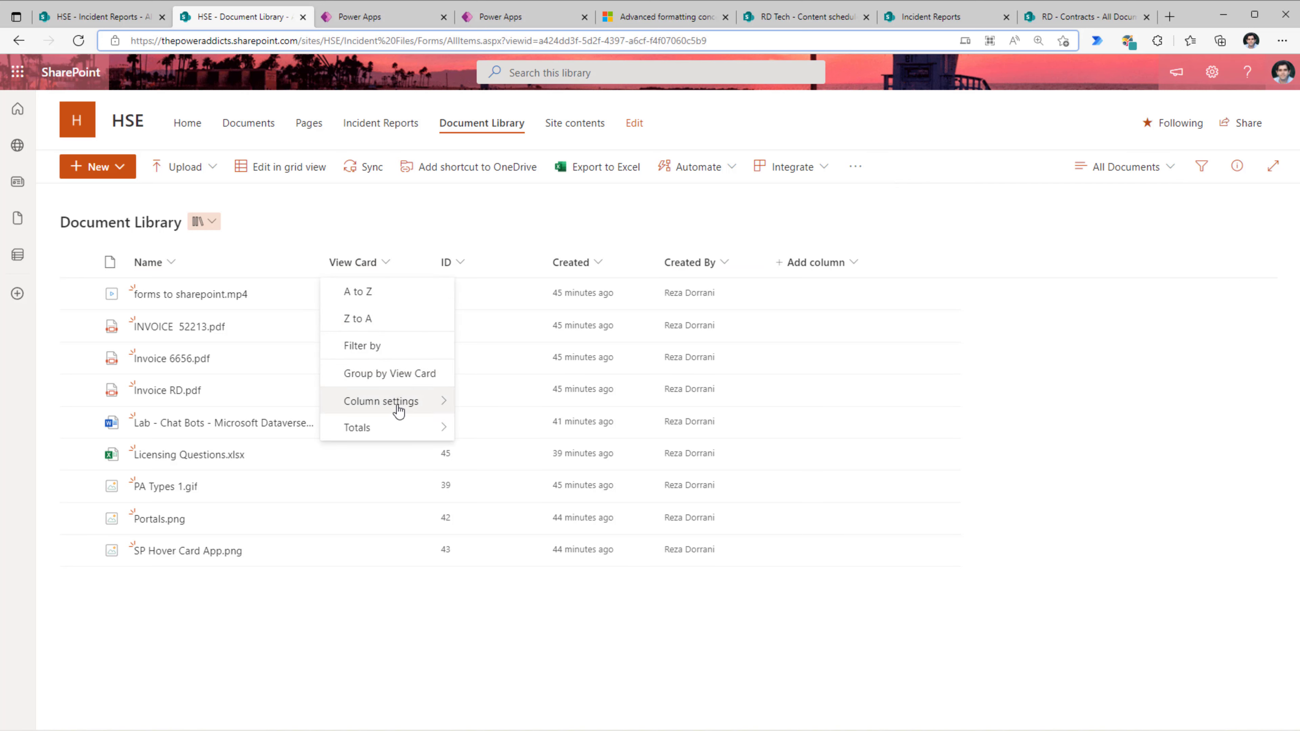
pyautogui.moveTo(398, 406)
pyautogui.click(505, 431)
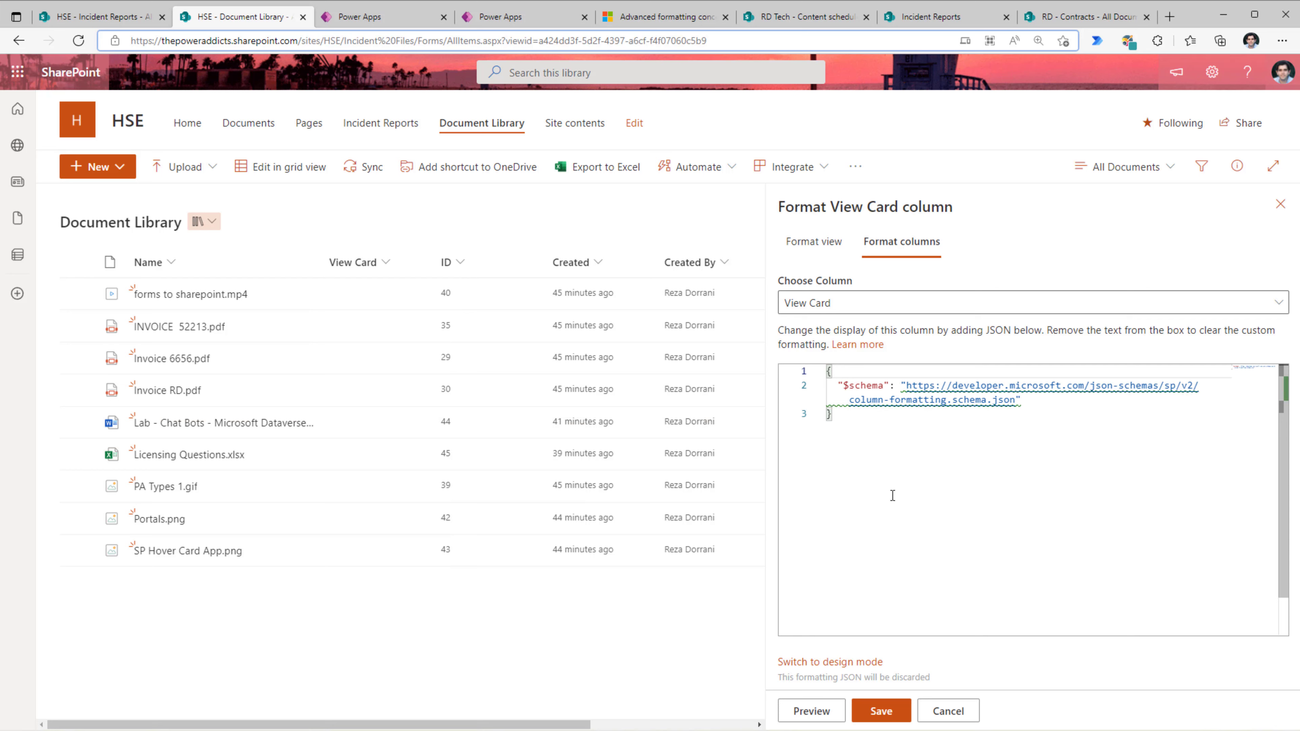
# Replace the default JSON with the card formatting, check customCardProps openOnEvent "click", and save
pyautogui.hotkey('ctrl', 'a')
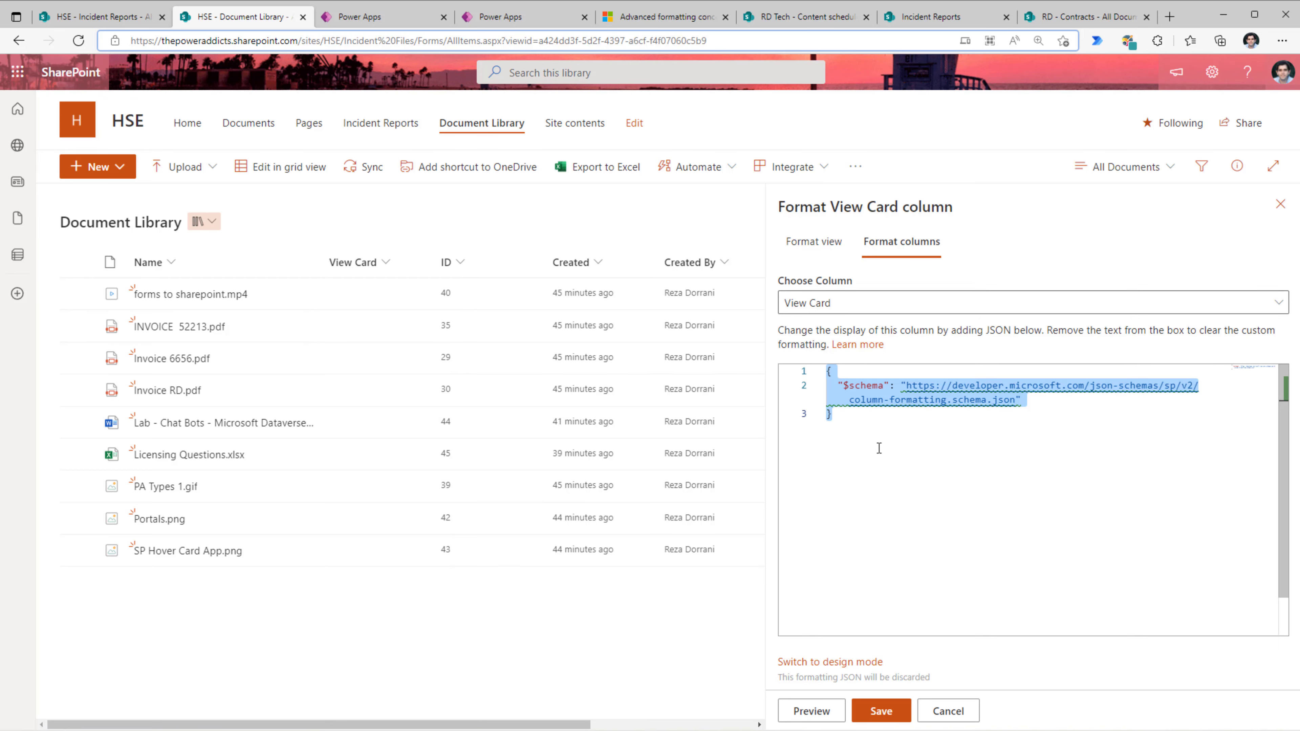
pyautogui.hotkey('ctrl', 'v')
pyautogui.scroll(5, 922, 451)
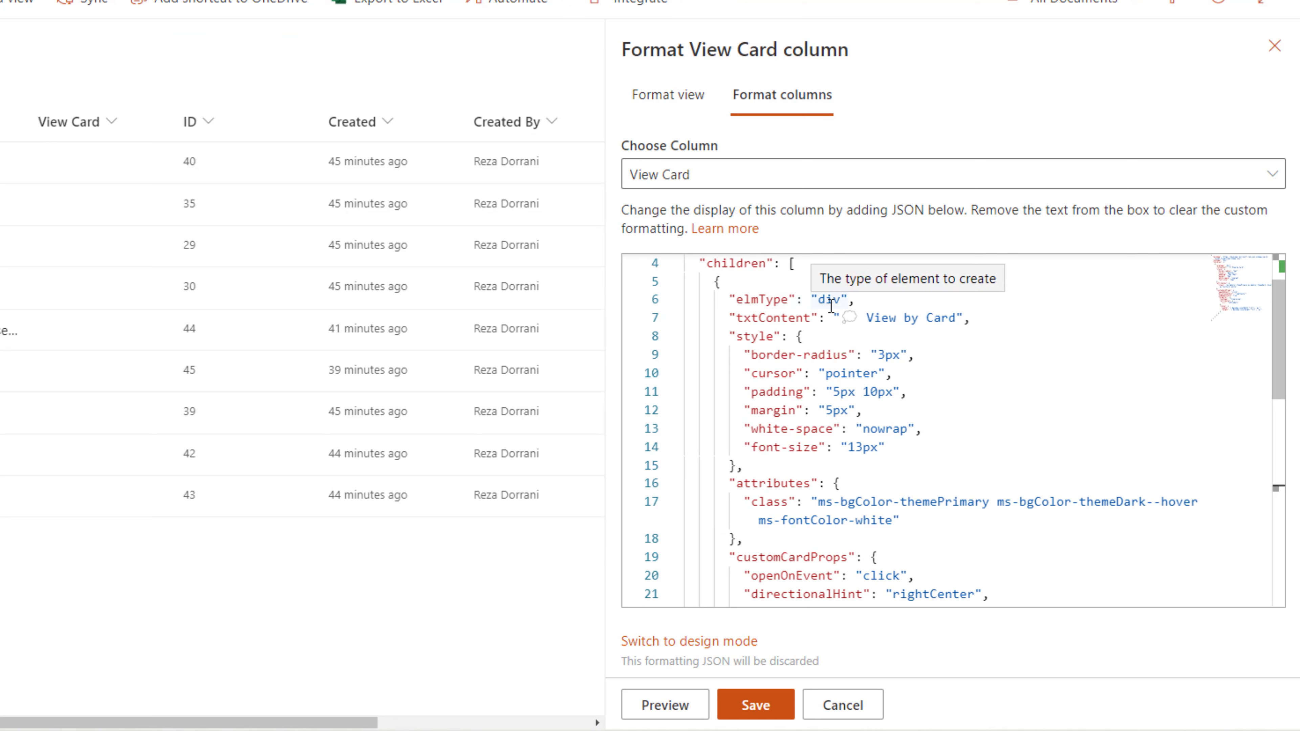
pyautogui.scroll(-3, 926, 425)
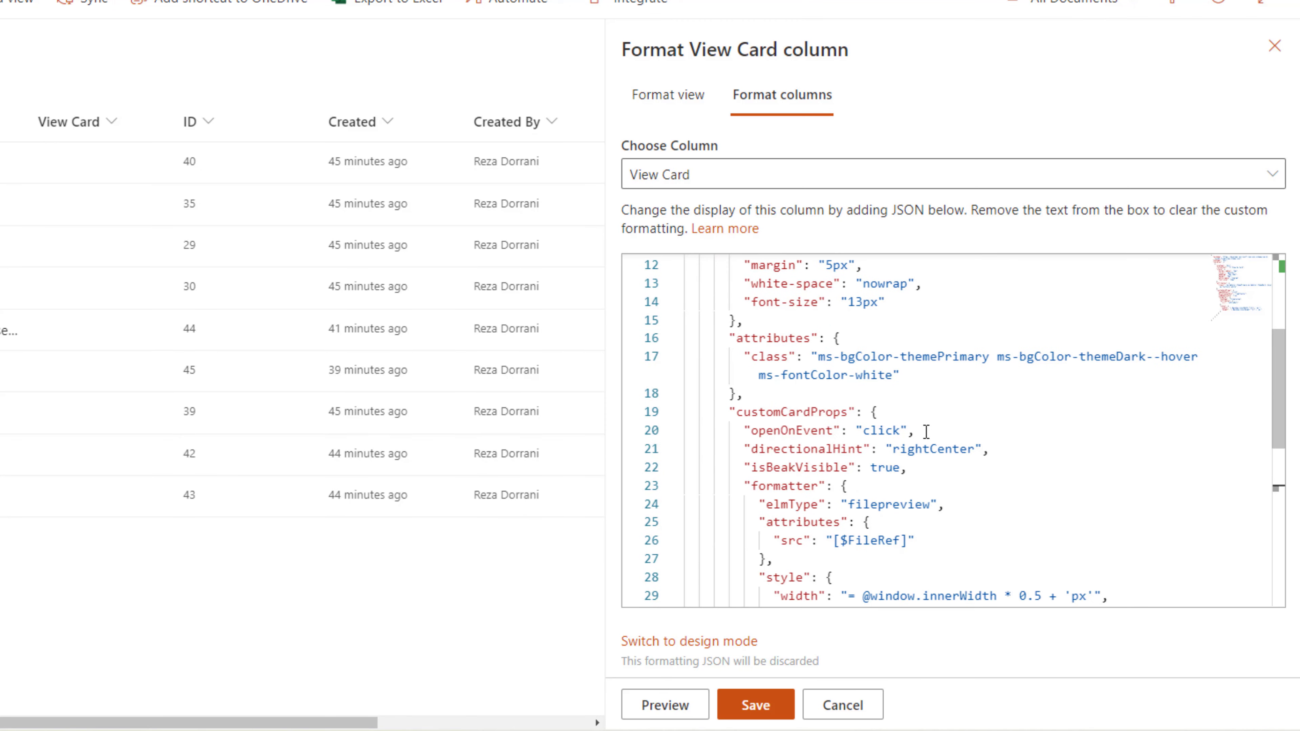
pyautogui.scroll(-1, 912, 425)
pyautogui.doubleClick(757, 363)
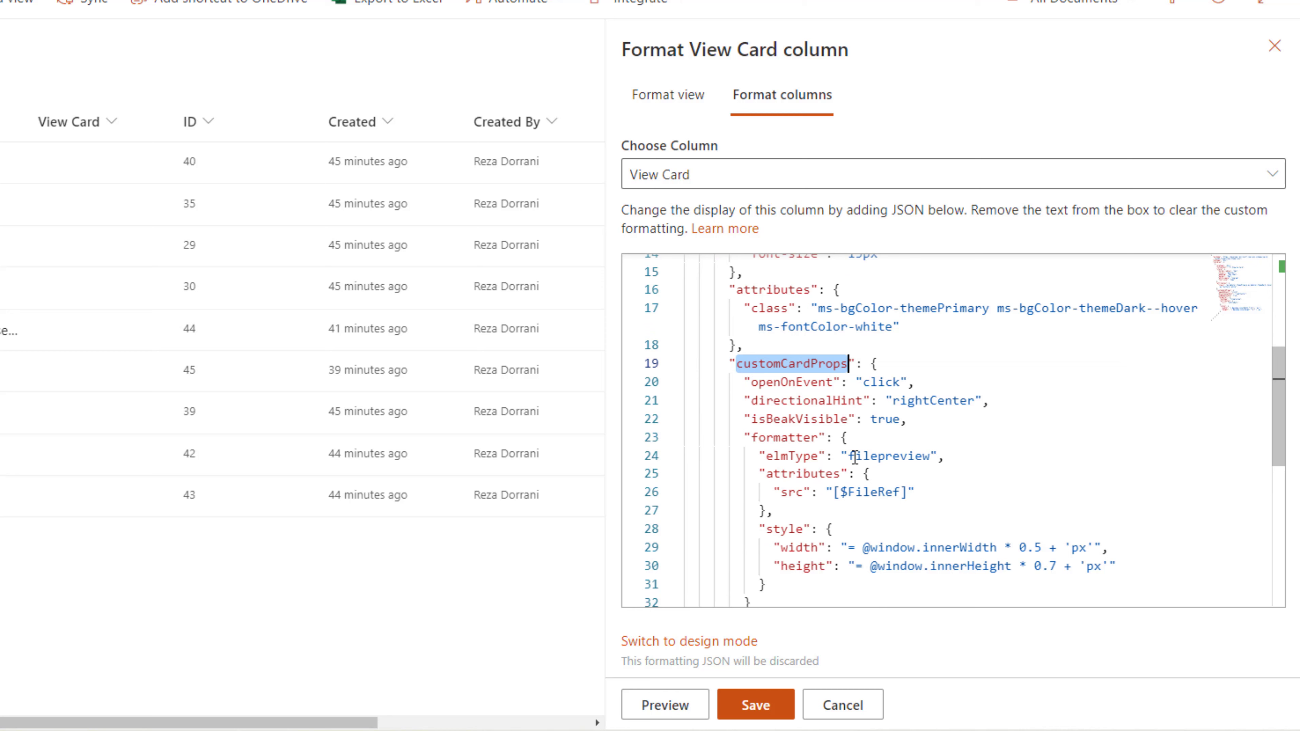
pyautogui.scroll(-2, 855, 458)
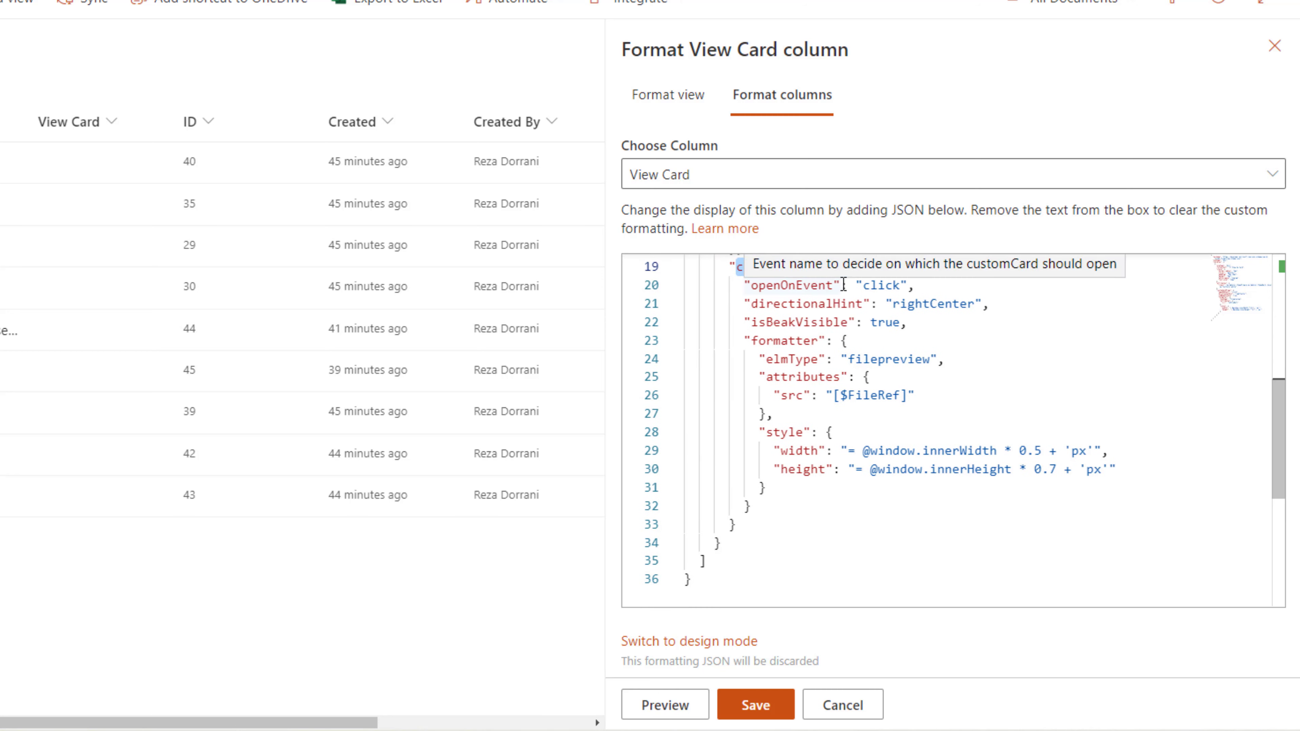
pyautogui.doubleClick(882, 285)
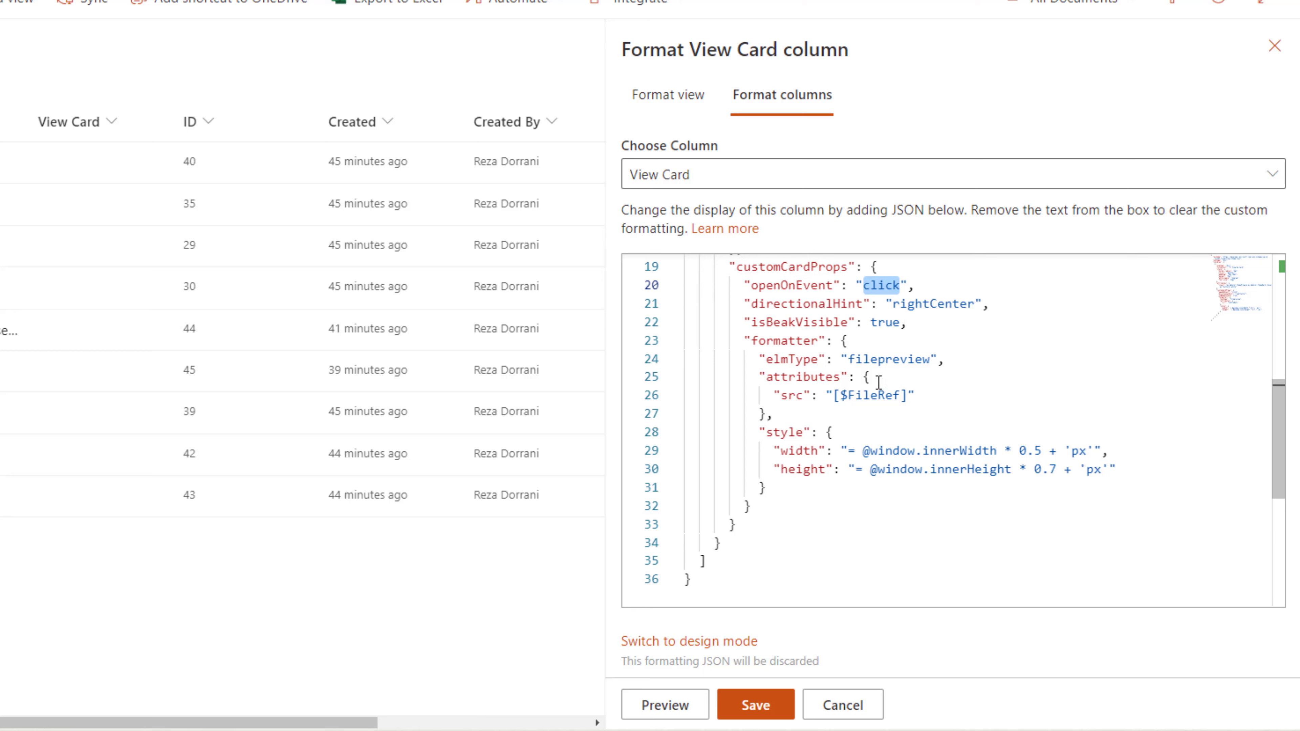
pyautogui.click(776, 706)
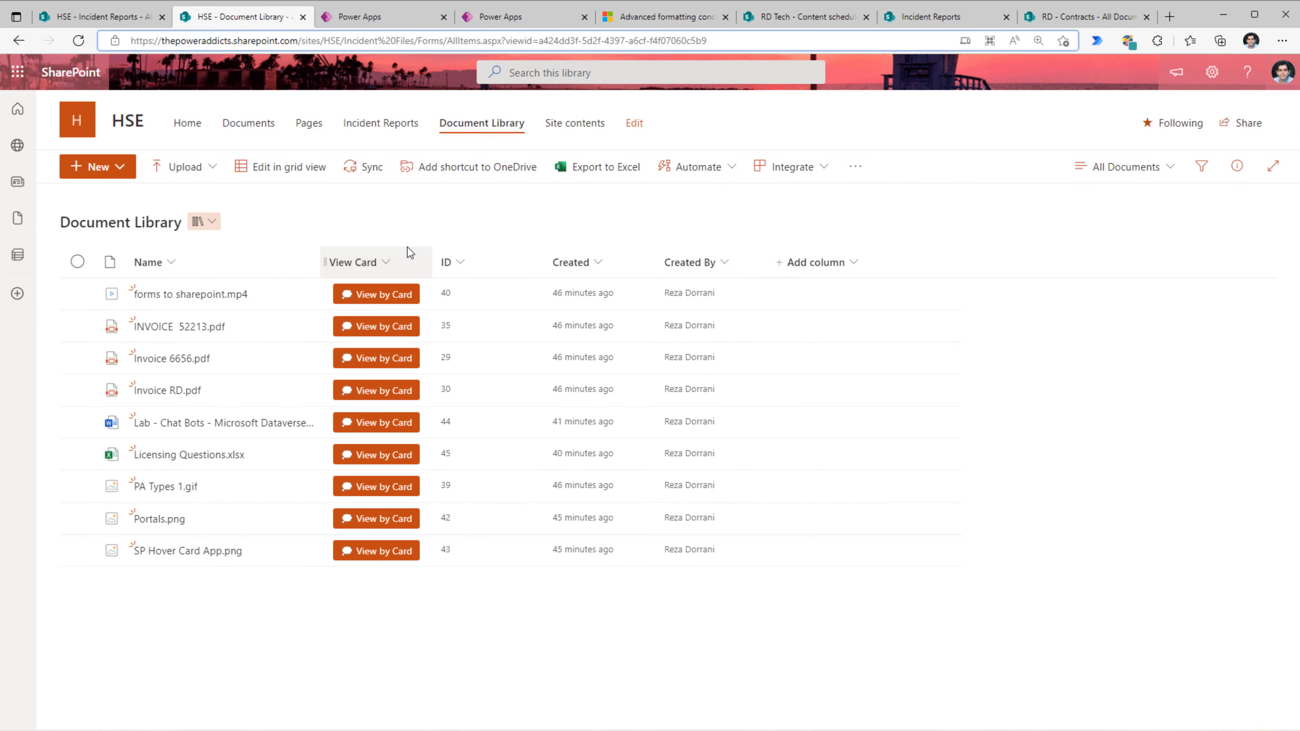
# Preview the forms video and INVOICE 52213.pdf through their View by Card buttons
pyautogui.click(391, 302)
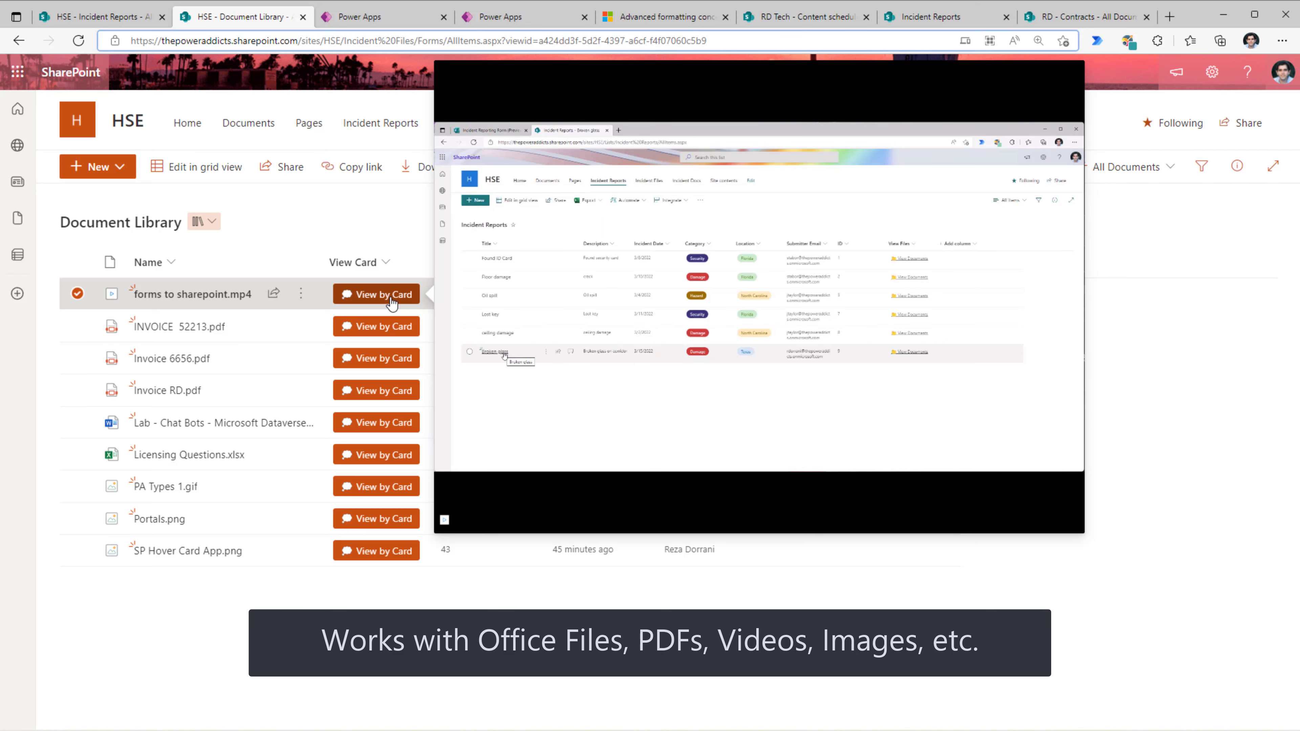
pyautogui.click(389, 331)
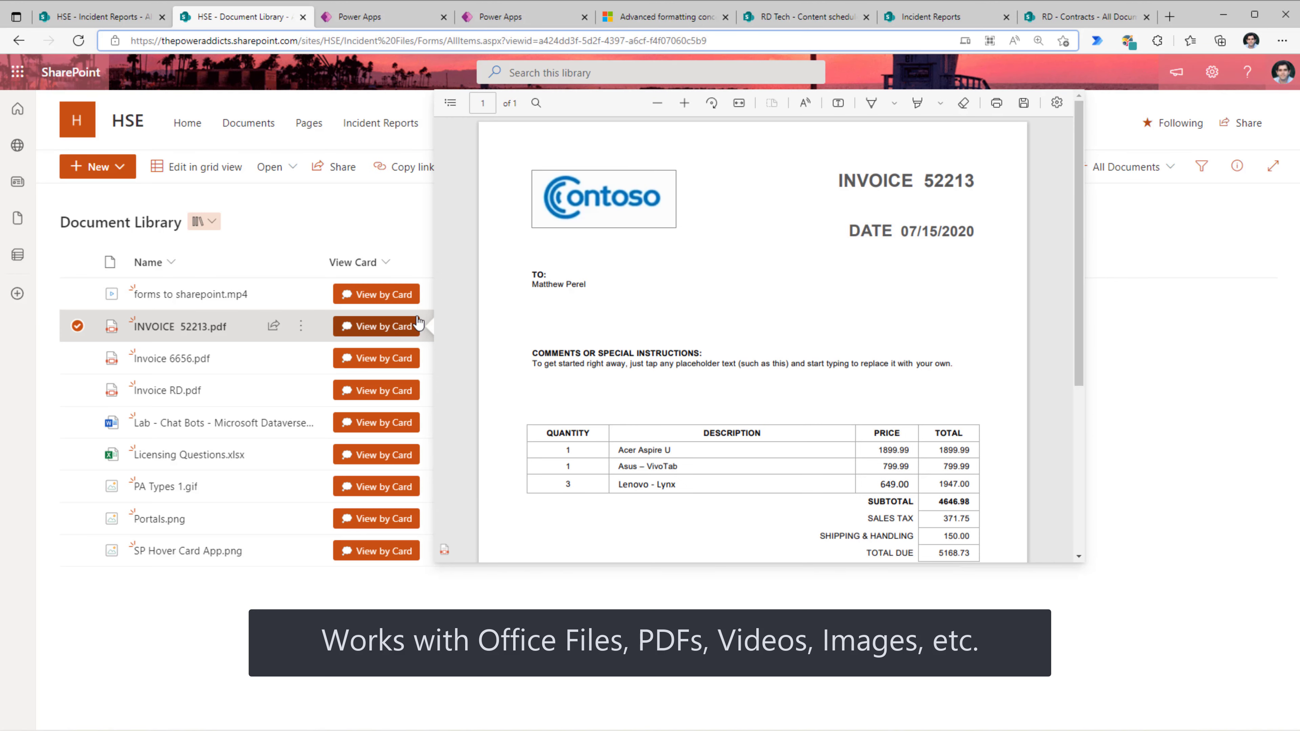
pyautogui.scroll(-5, 547, 305)
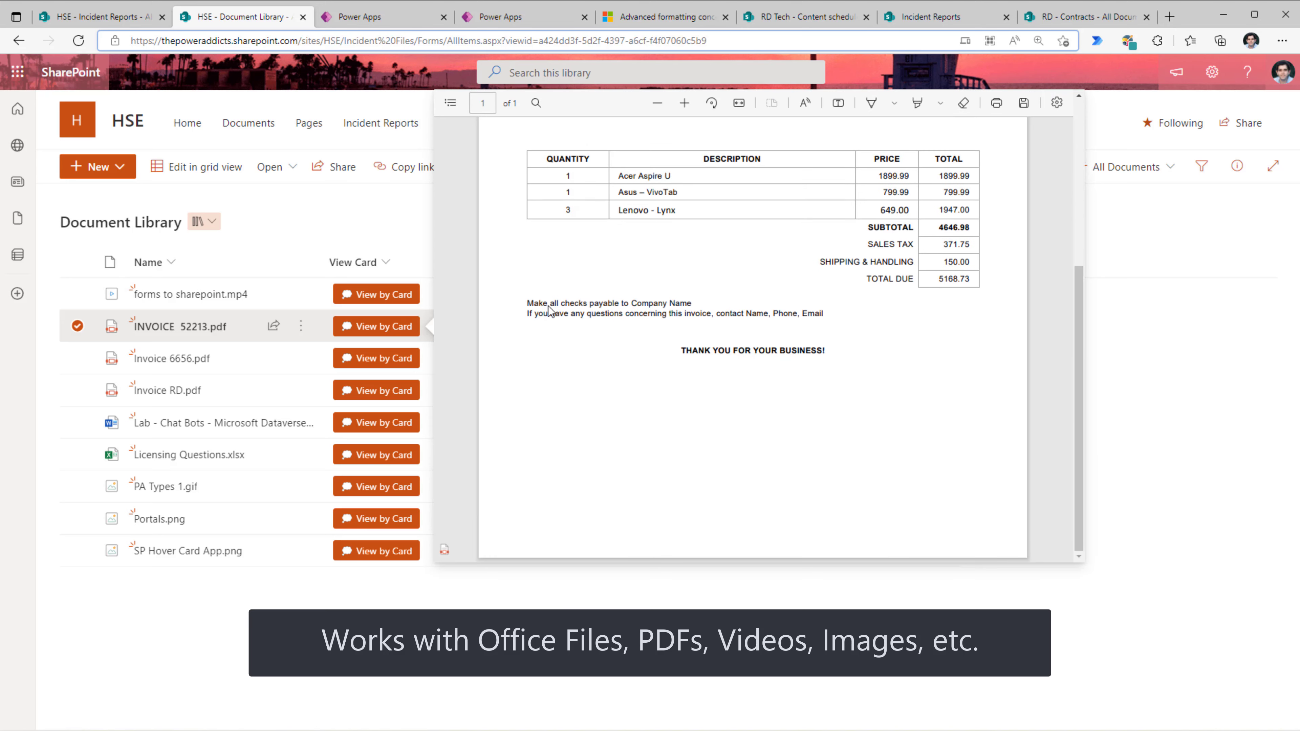
pyautogui.scroll(5, 549, 308)
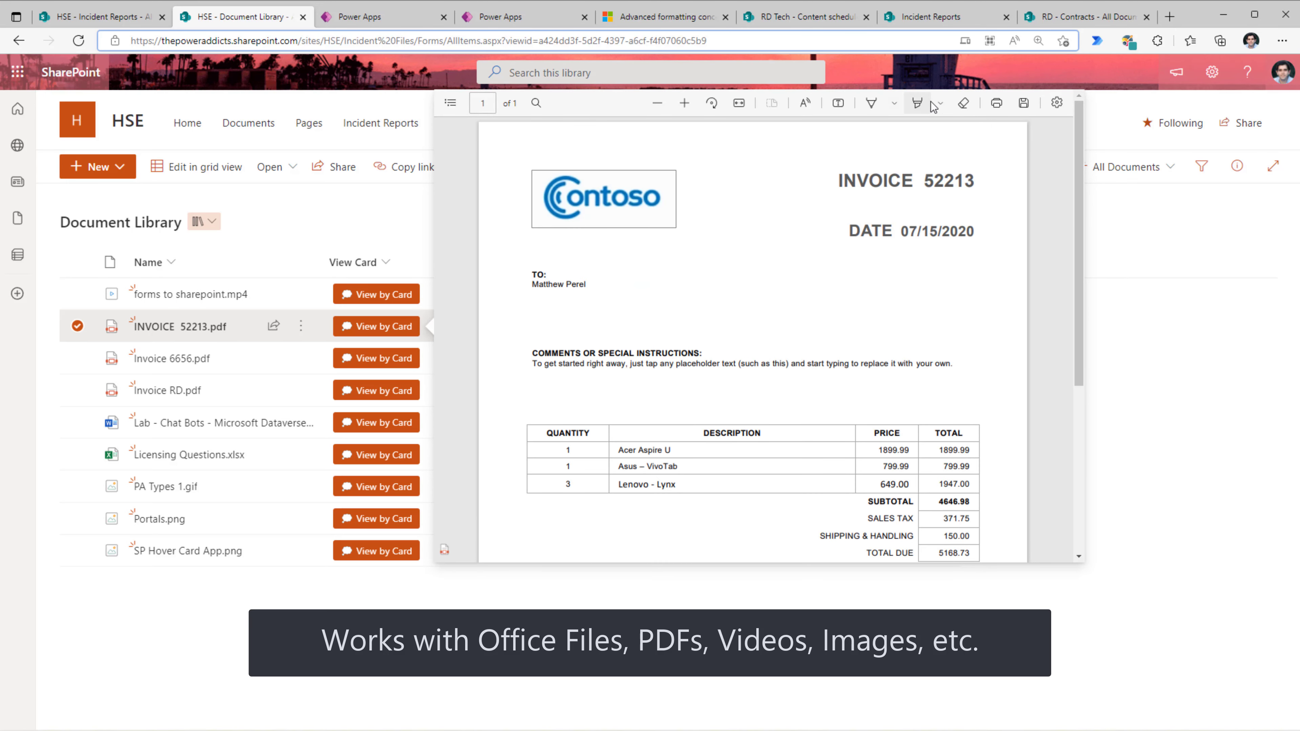
# Open and cancel printing the invoice, then preview PA Types 1.gif and Portals.png as cards
pyautogui.click(995, 106)
pyautogui.click(174, 659)
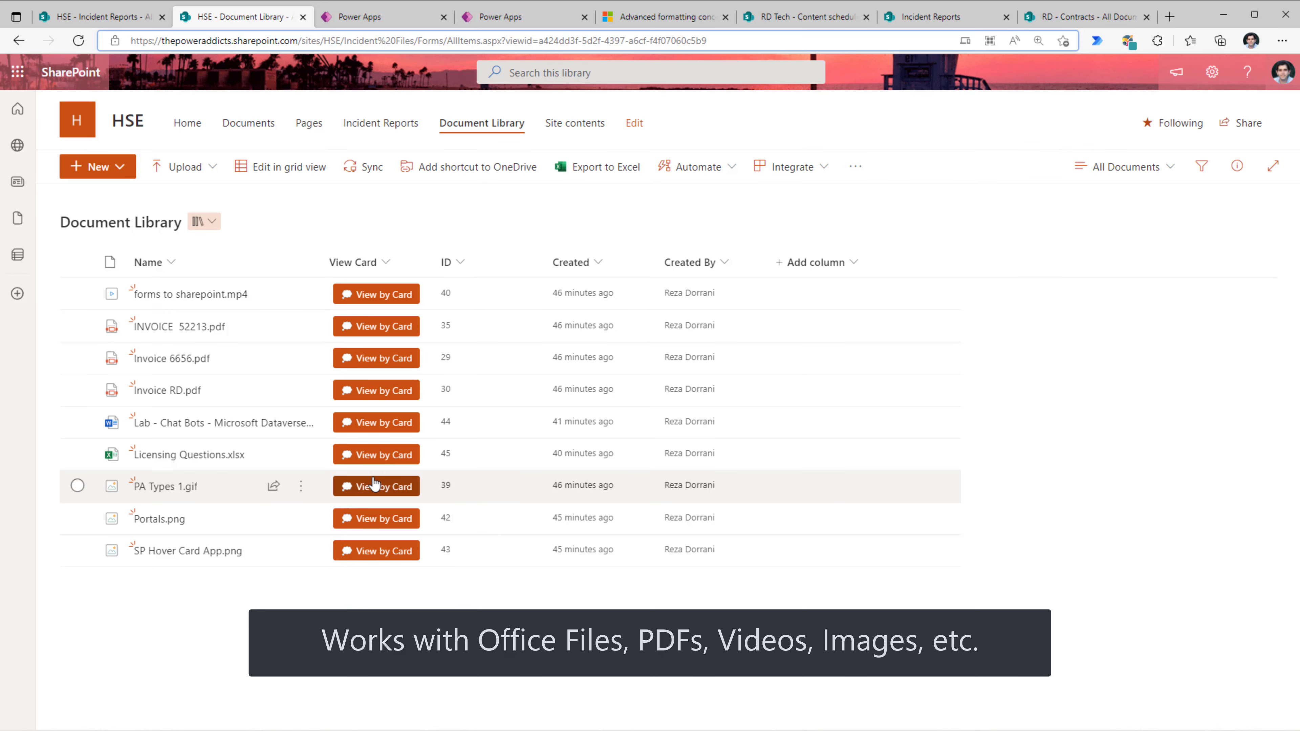
pyautogui.click(375, 484)
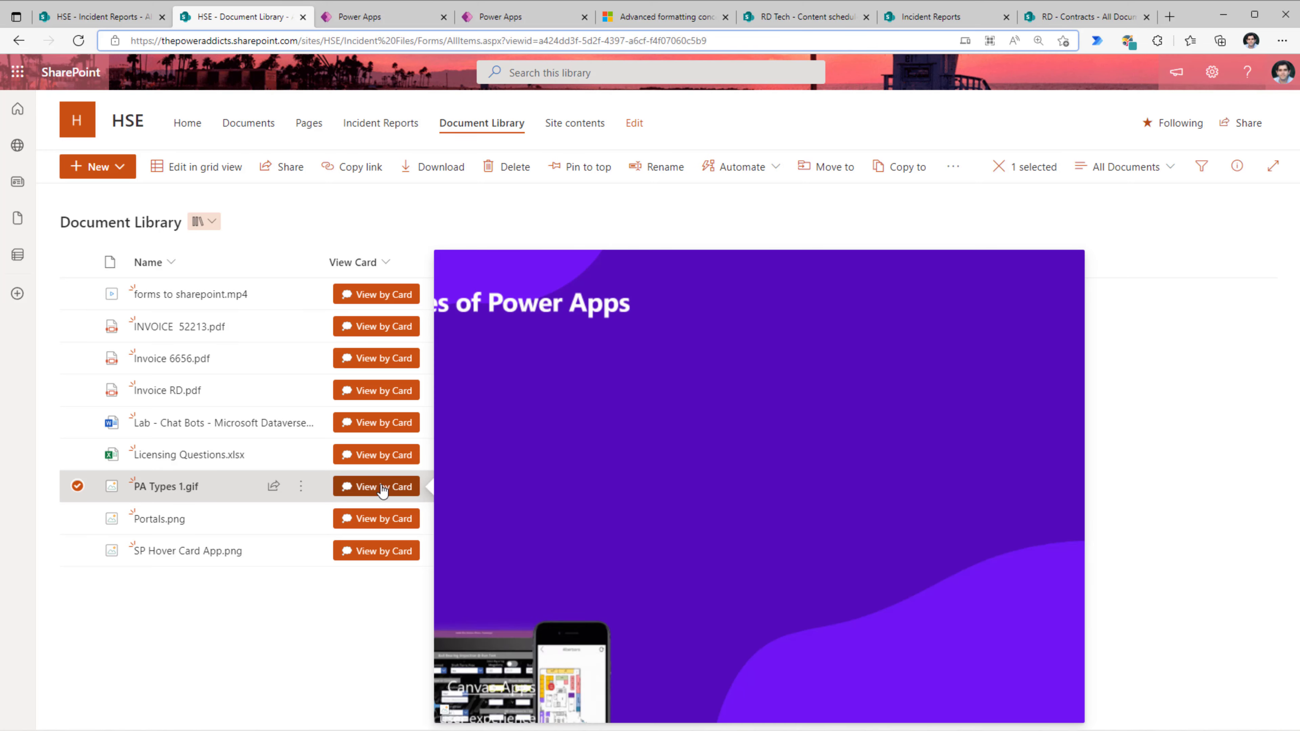
pyautogui.click(377, 519)
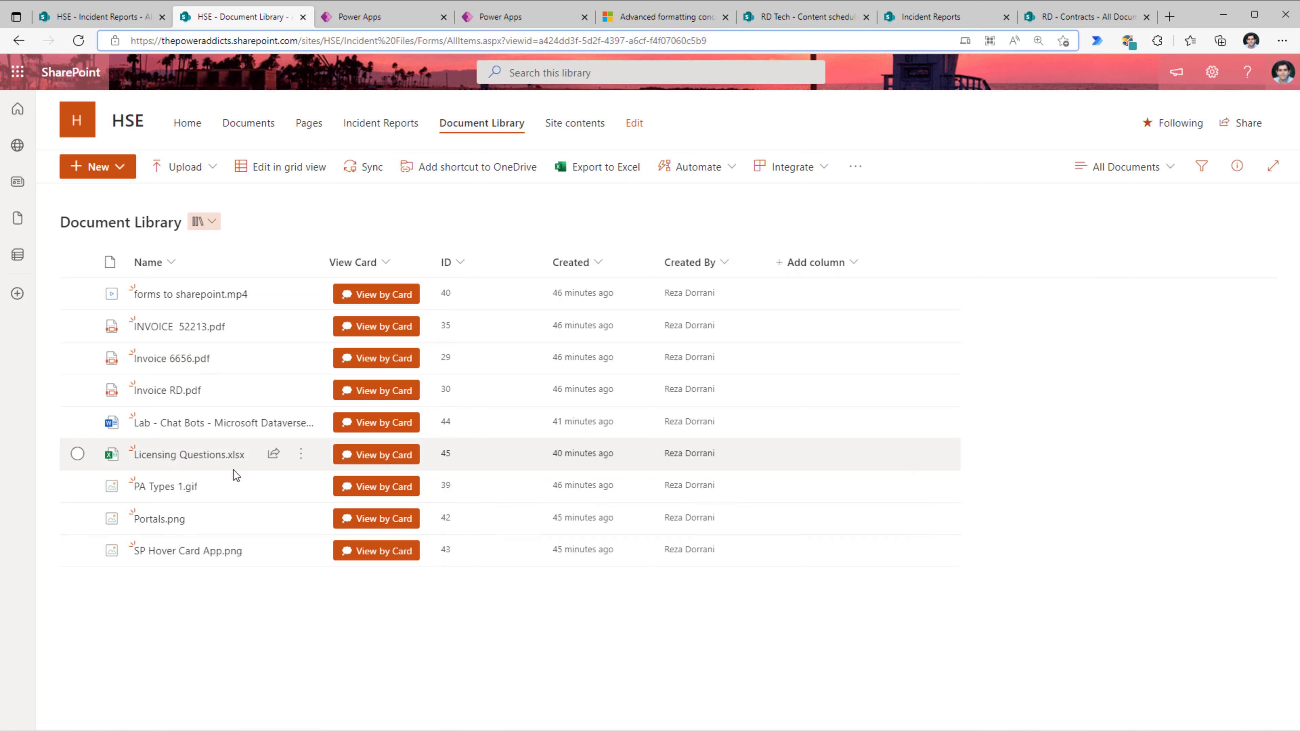
# In Site Pages, open the View Card column's Format this column JSON
pyautogui.click(308, 124)
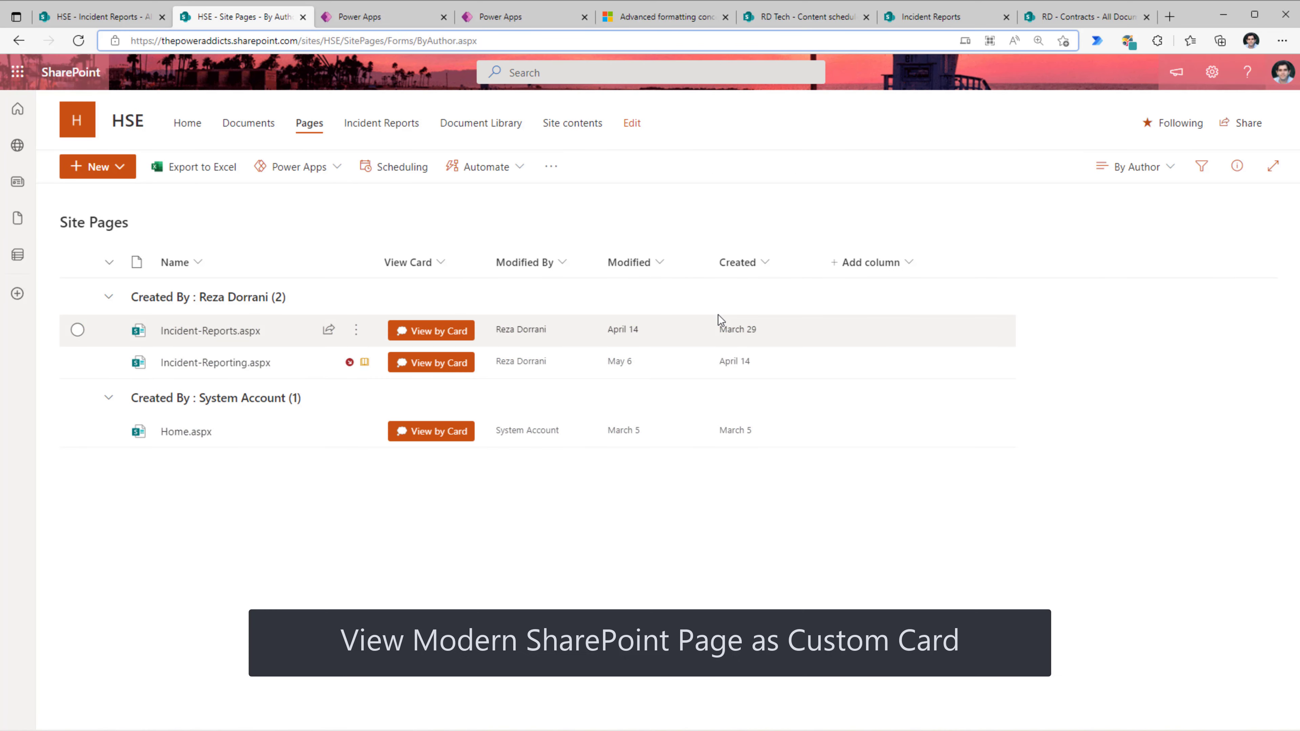
pyautogui.click(444, 267)
pyautogui.moveTo(462, 405)
pyautogui.click(553, 428)
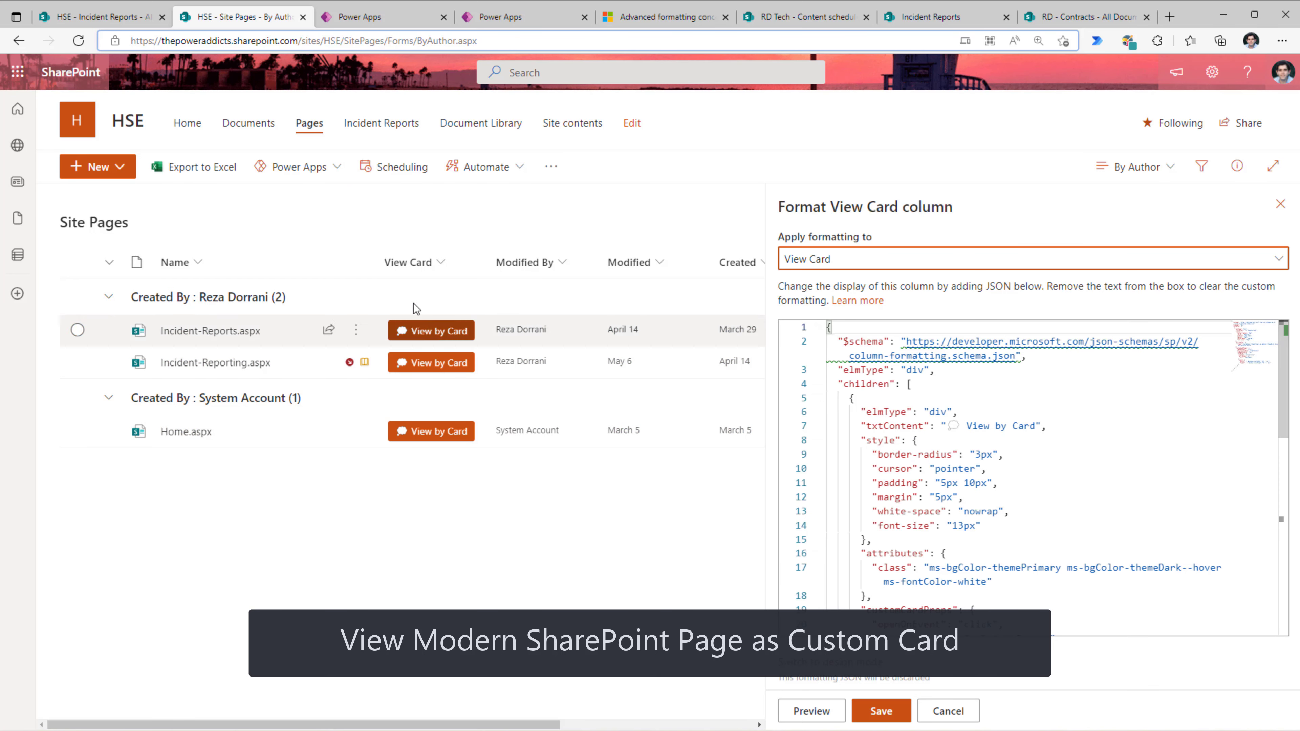
pyautogui.scroll(-2, 1035, 438)
pyautogui.scroll(-2, 1034, 438)
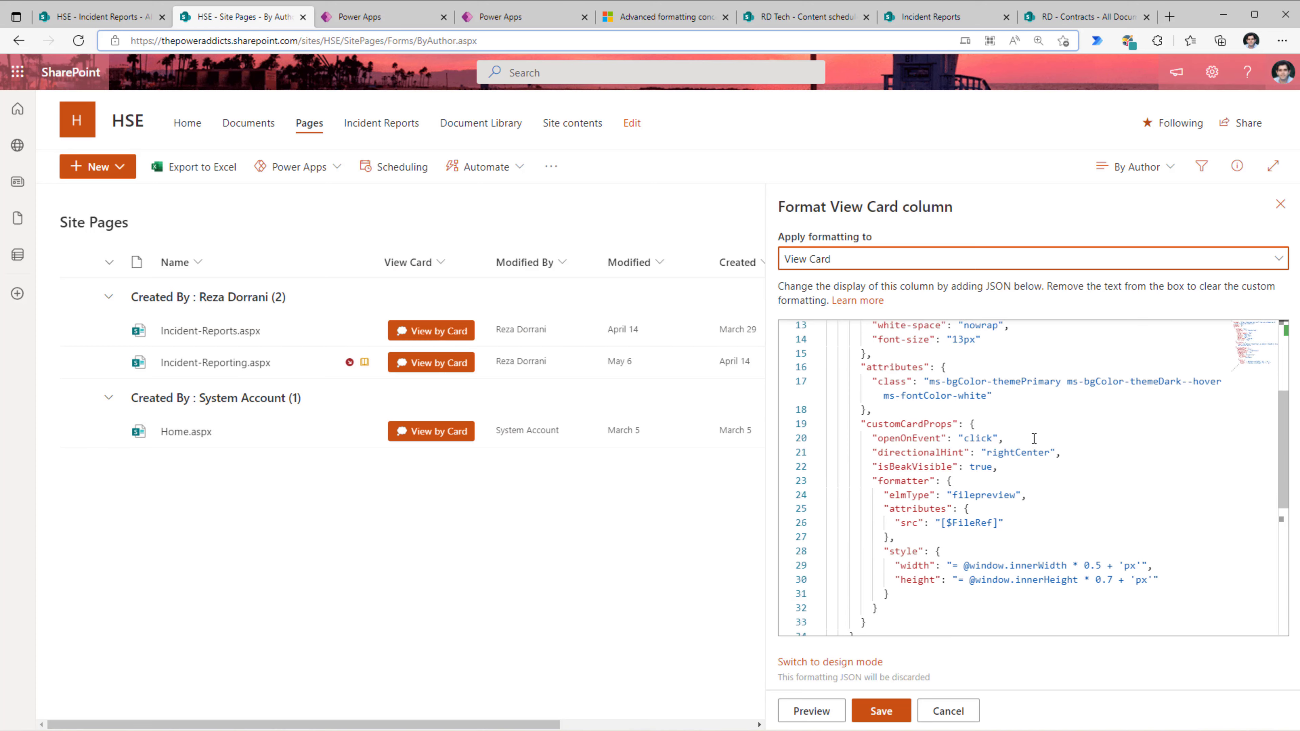
# Change openOnEvent from "click" to "hover" and save the column formatting
pyautogui.doubleClick(930, 428)
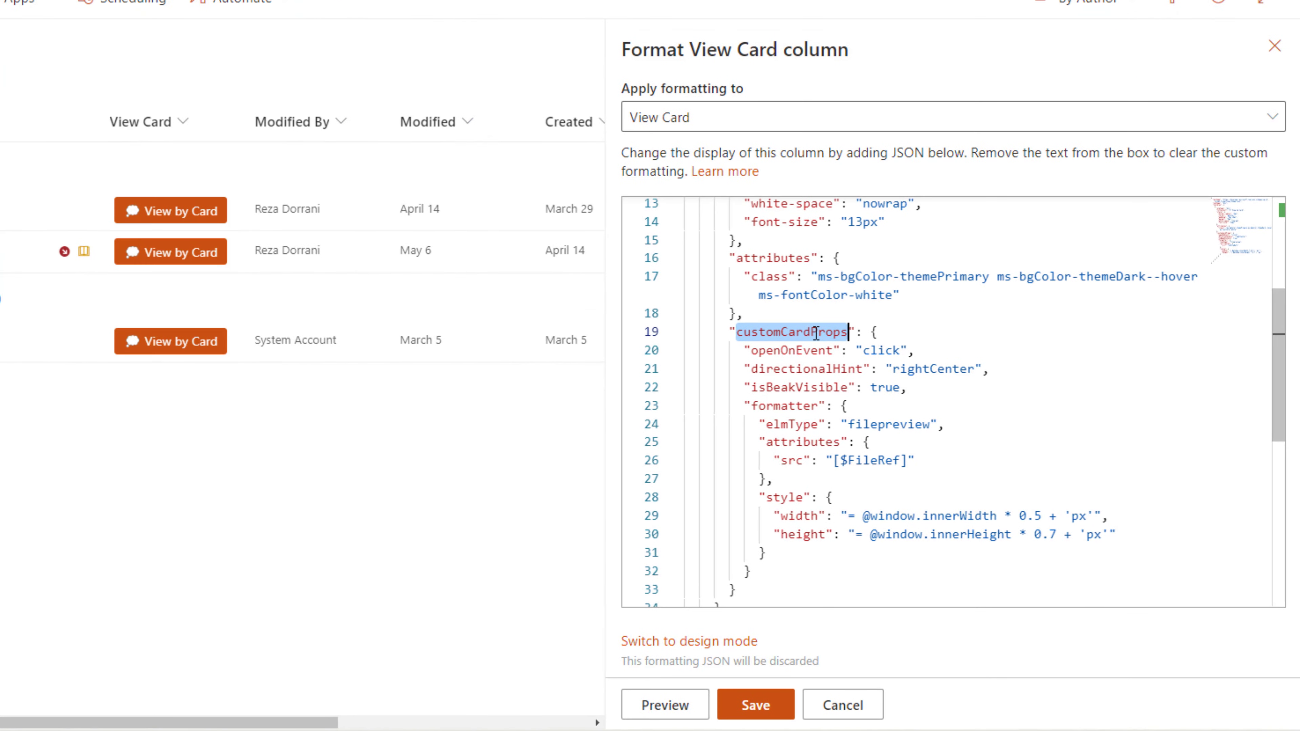
pyautogui.doubleClick(908, 373)
pyautogui.write('hover')
pyautogui.press('Down')
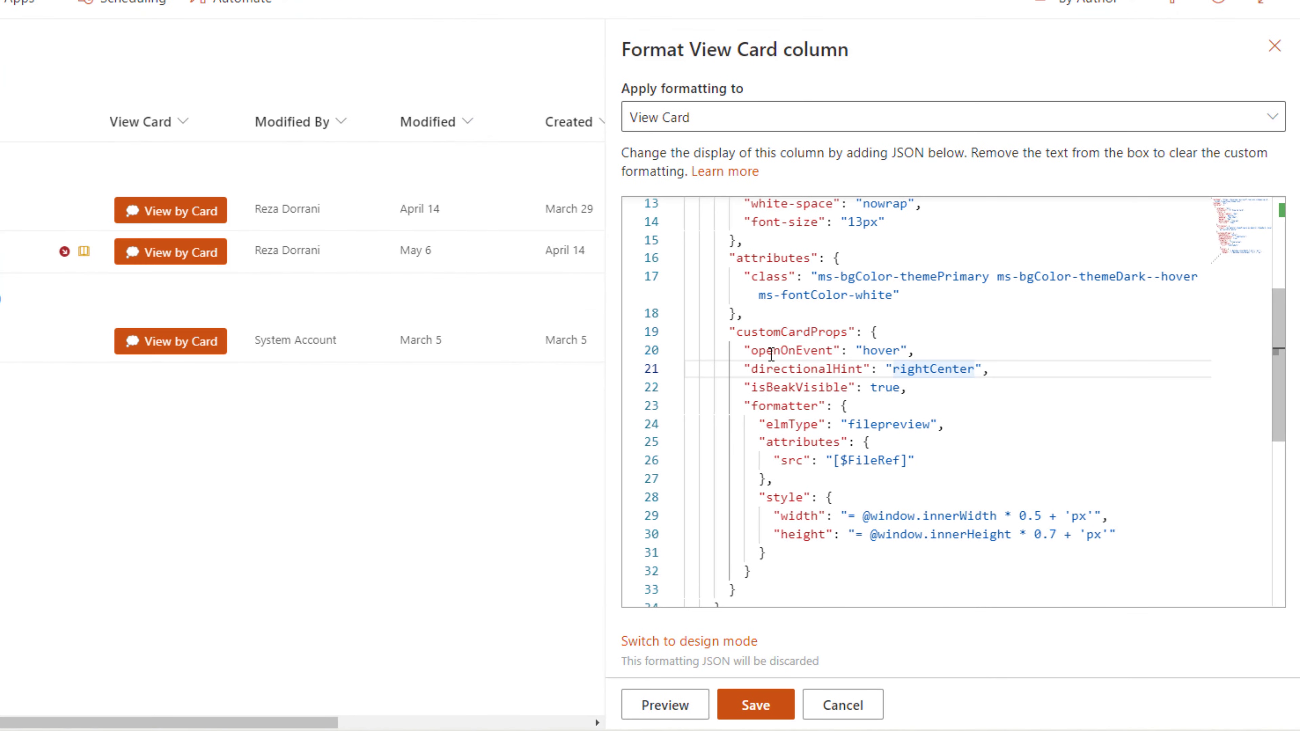
pyautogui.doubleClick(878, 352)
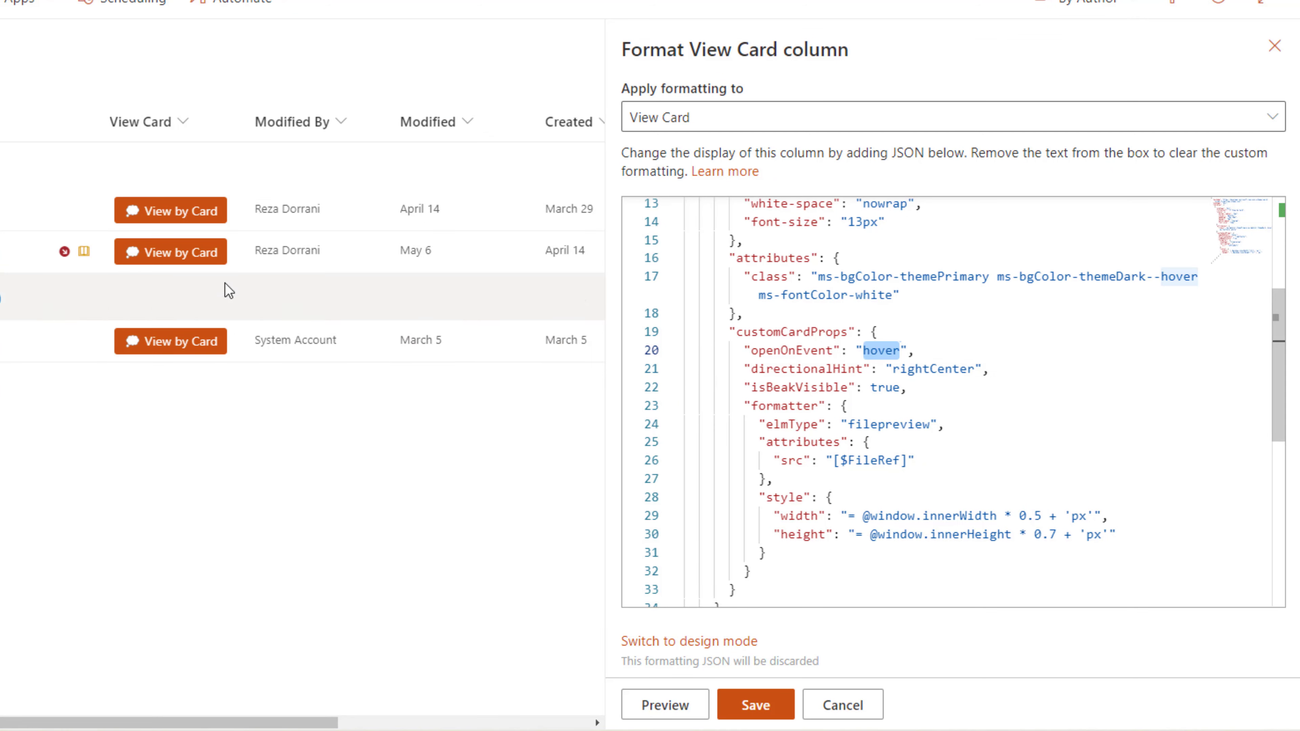
pyautogui.moveTo(926, 370)
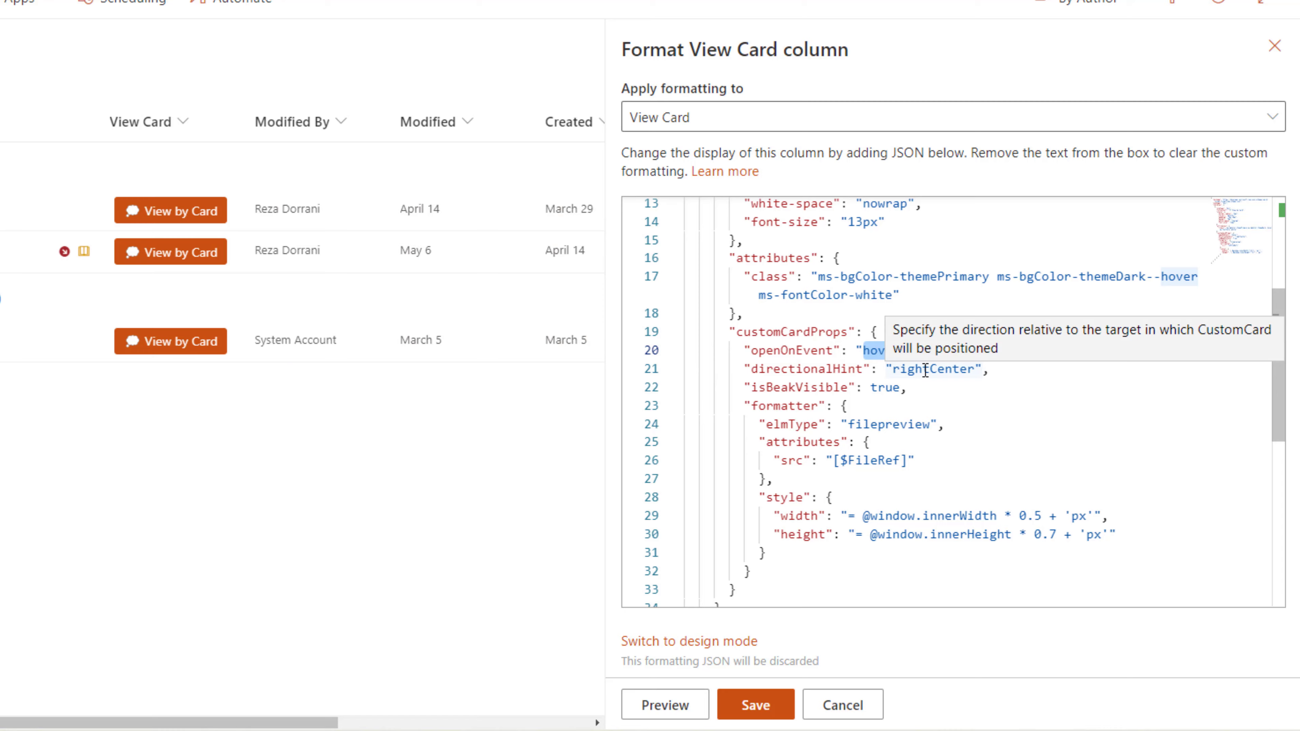
pyautogui.scroll(-2, 925, 370)
pyautogui.click(839, 328)
pyautogui.click(755, 706)
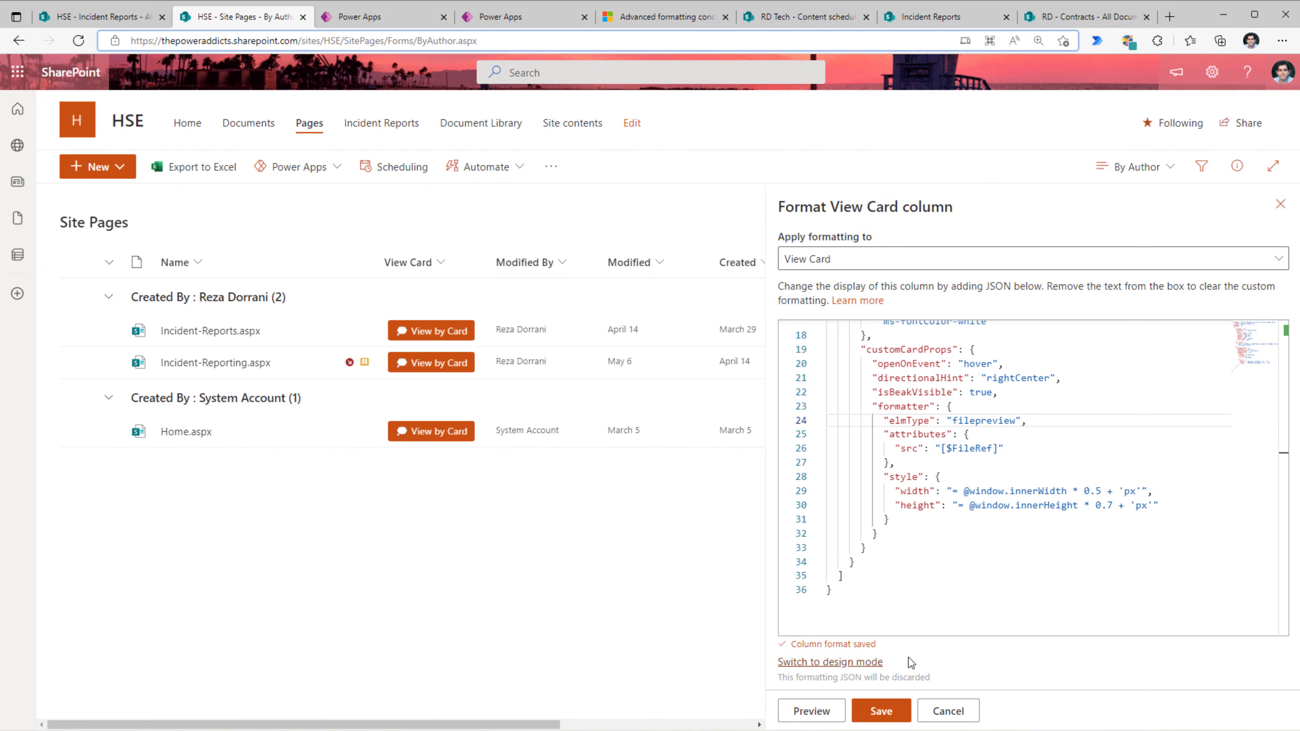
# Hover View by Card on Incident-Reports.aspx and Home.aspx to preview both pages
pyautogui.moveTo(408, 333)
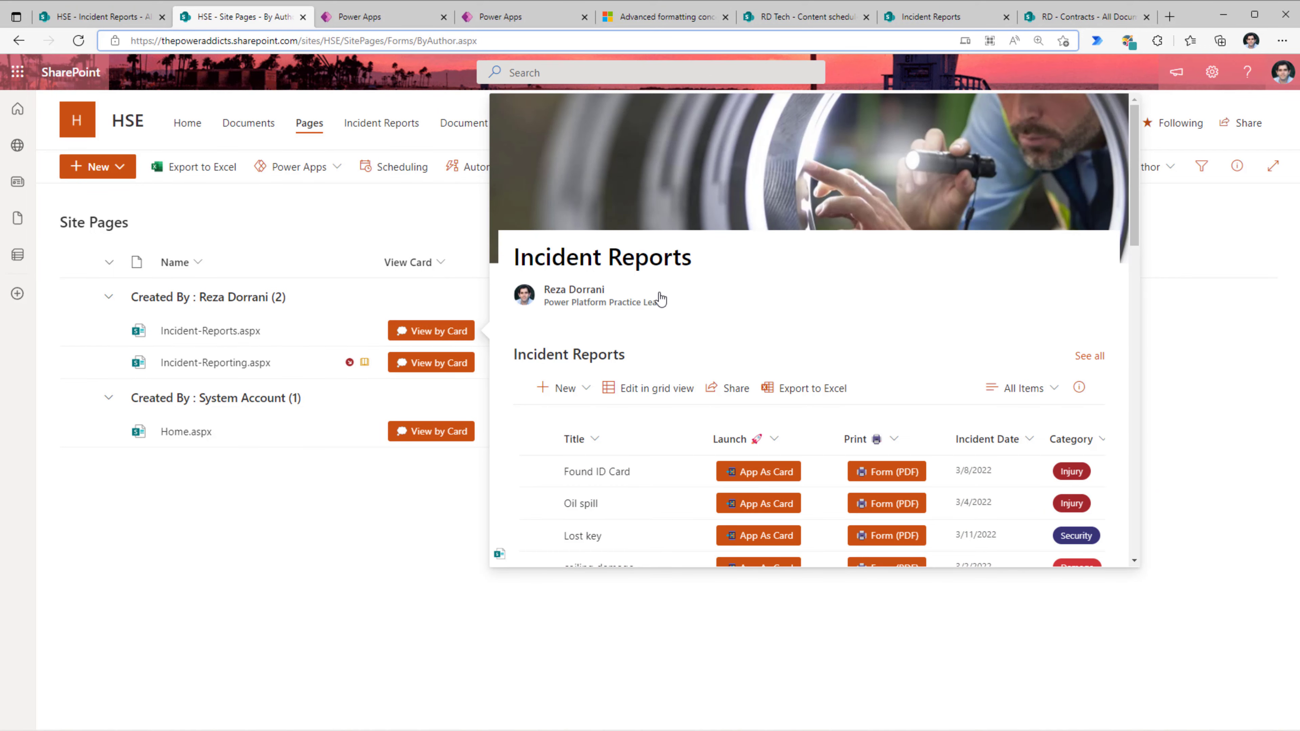
pyautogui.scroll(-5, 656, 296)
pyautogui.moveTo(441, 439)
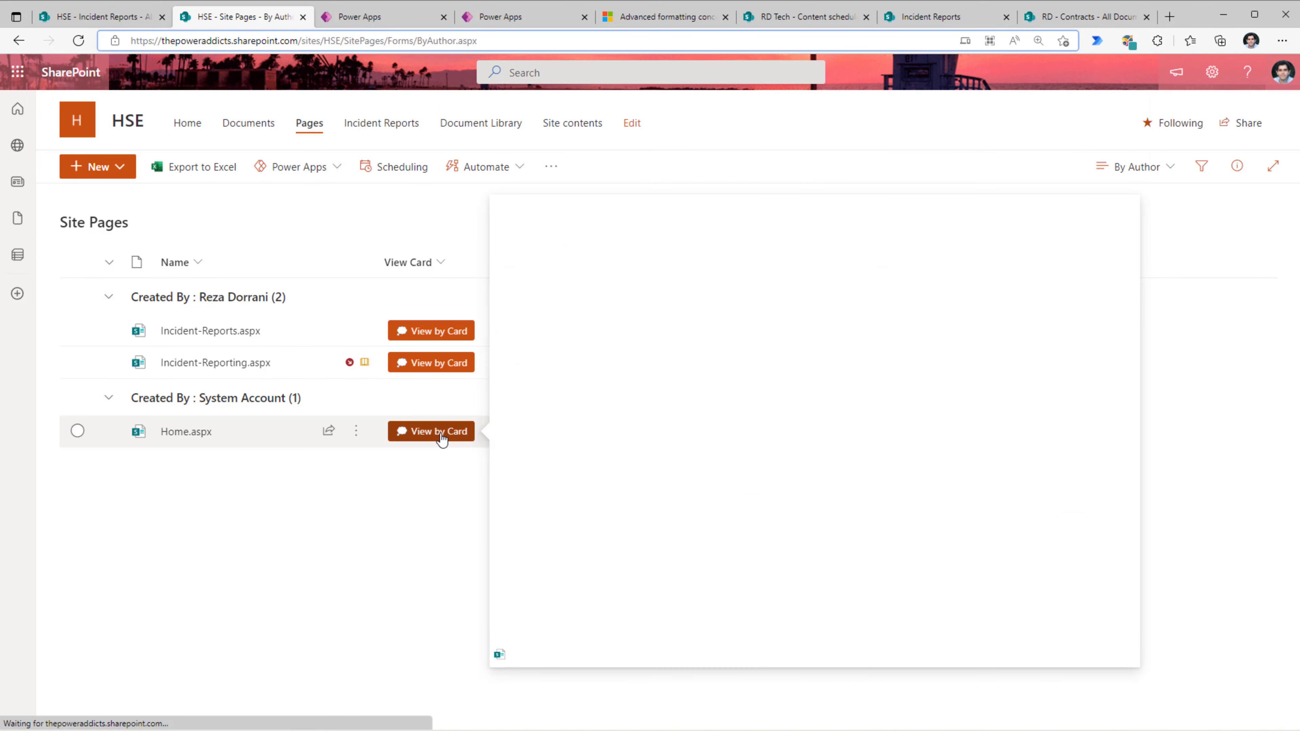
pyautogui.scroll(-3, 704, 353)
pyautogui.scroll(-3, 704, 354)
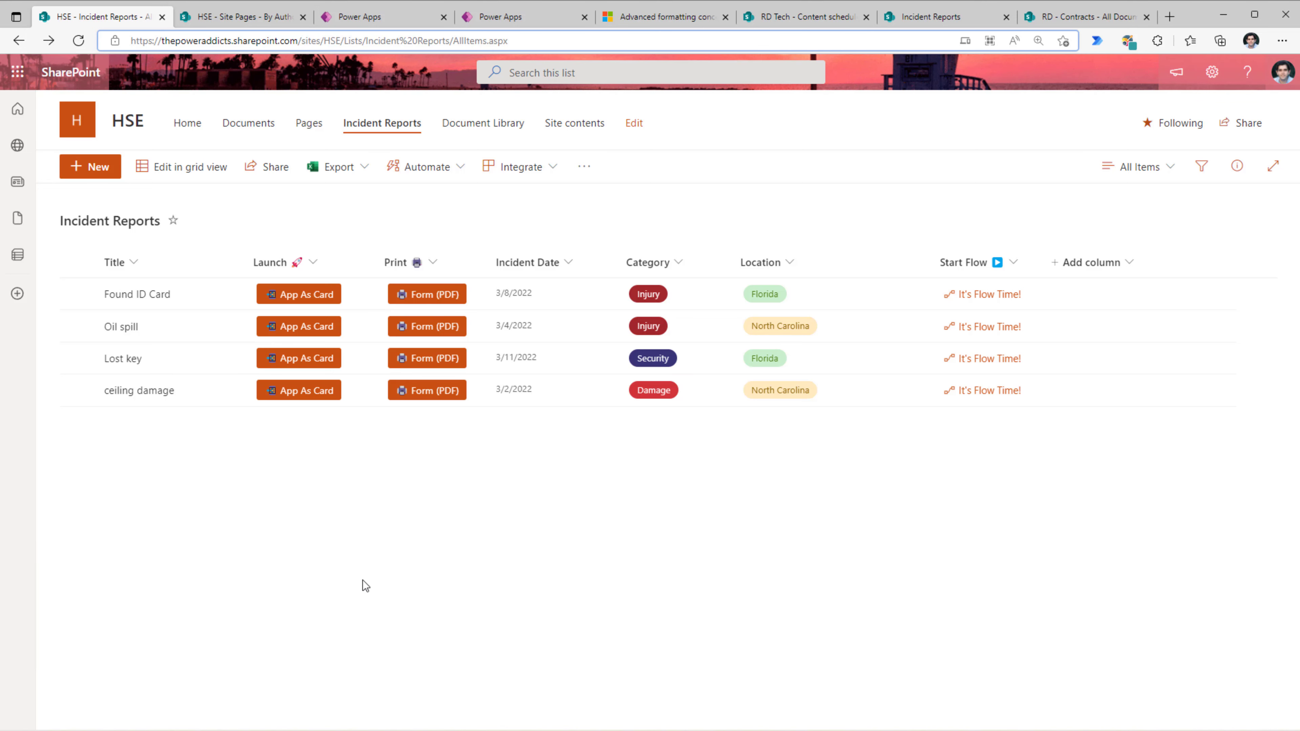
# Open an incident's app card, edit the Oil spill incident's Location choice, and save
pyautogui.click(313, 300)
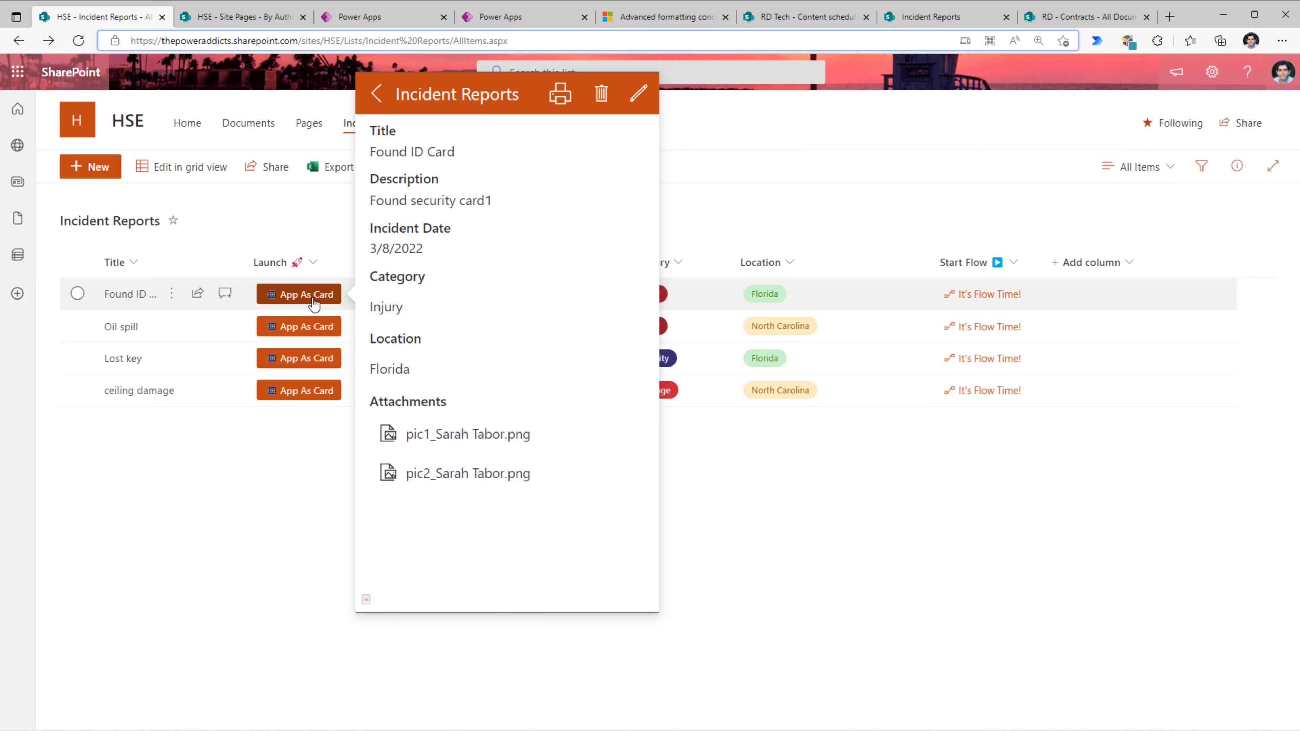
pyautogui.moveTo(293, 336)
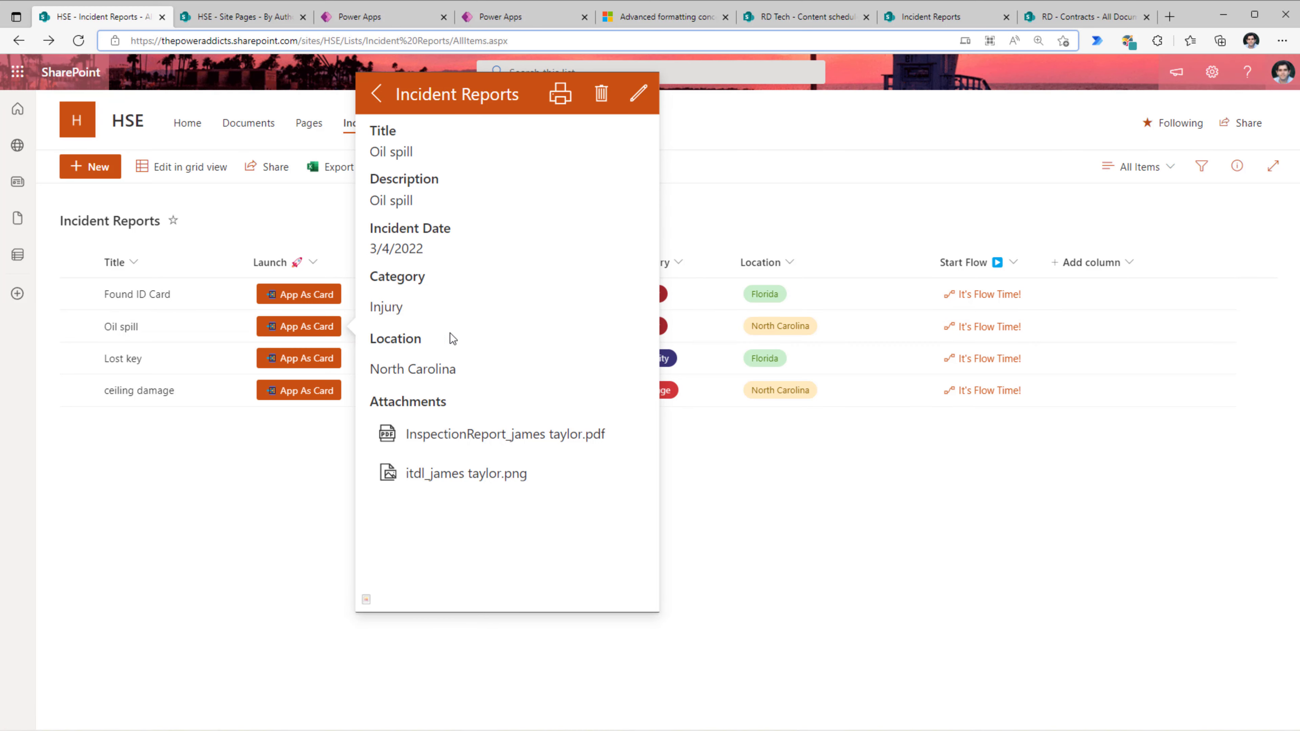
pyautogui.click(638, 97)
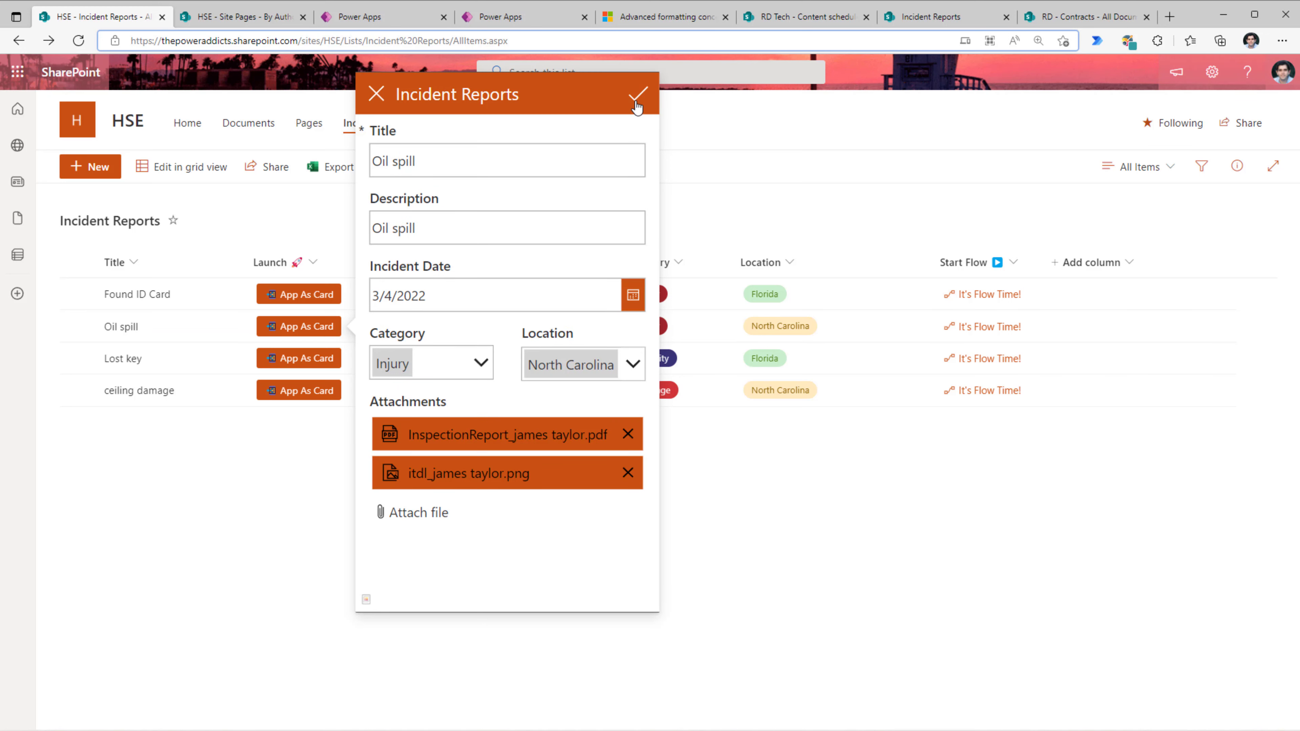
pyautogui.click(619, 364)
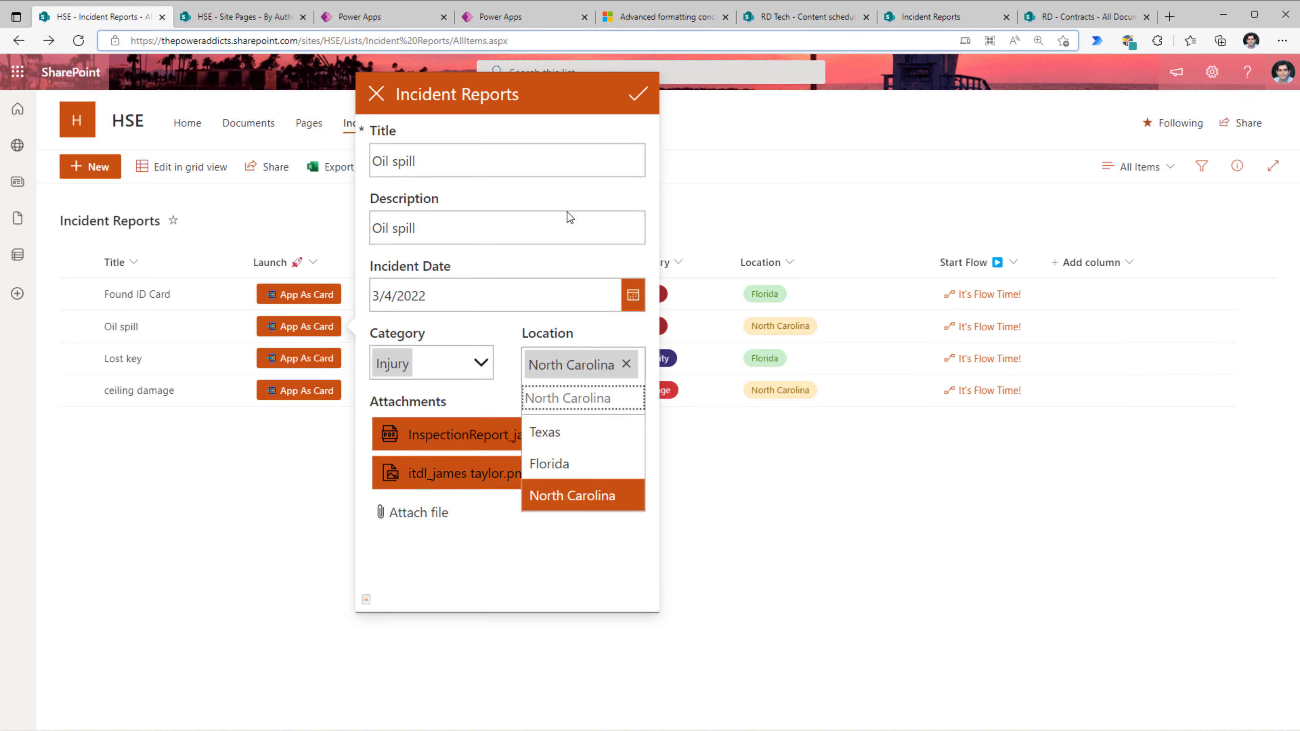
pyautogui.click(637, 100)
# Start and close a new incident form, then open the Launch column's options
pyautogui.click(380, 95)
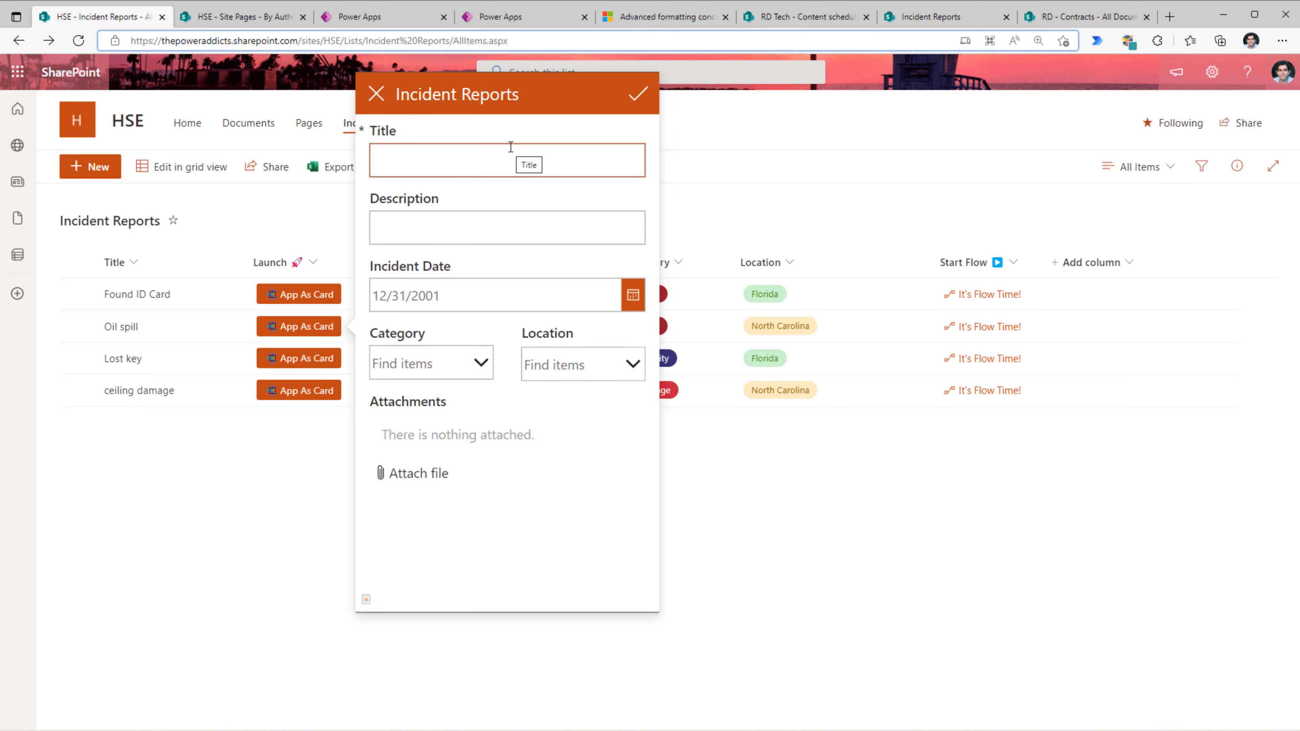
pyautogui.click(321, 260)
pyautogui.click(313, 263)
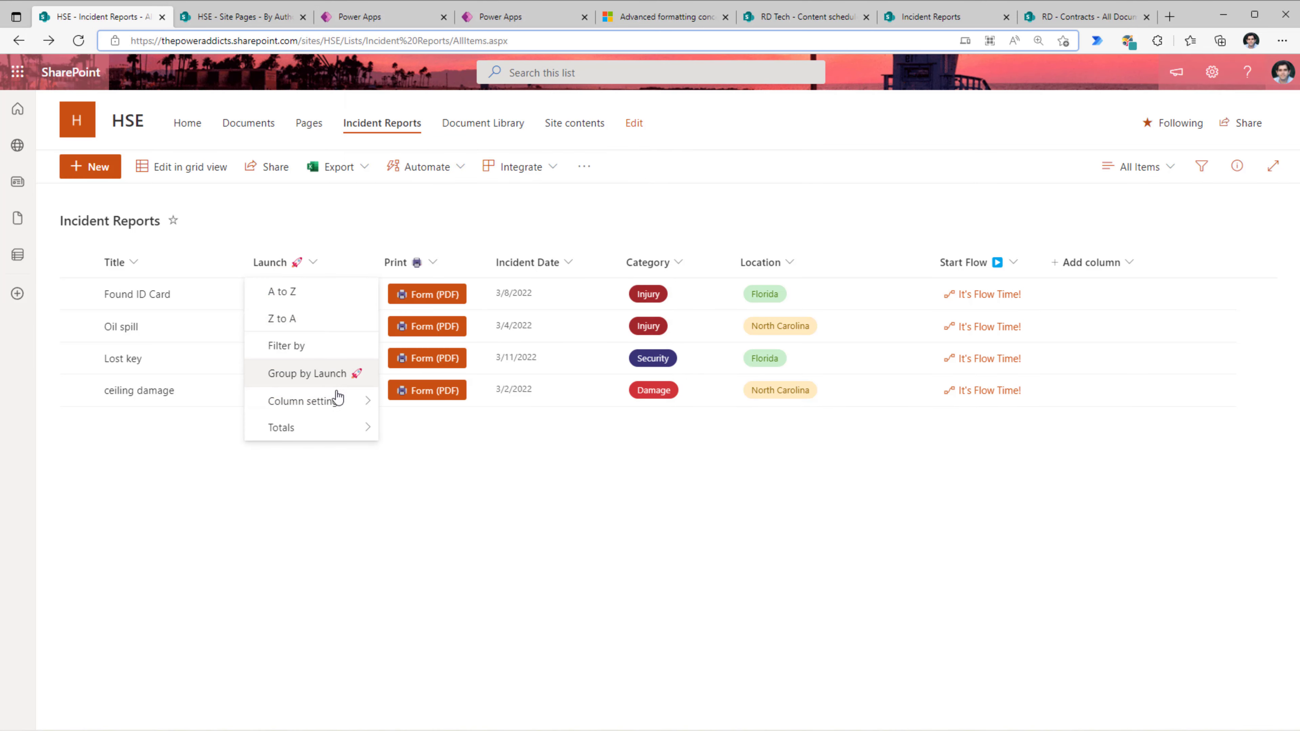
# Review the app web URL in the Launch column's JSON src, then go to the HSE page
pyautogui.moveTo(340, 410)
pyautogui.click(426, 428)
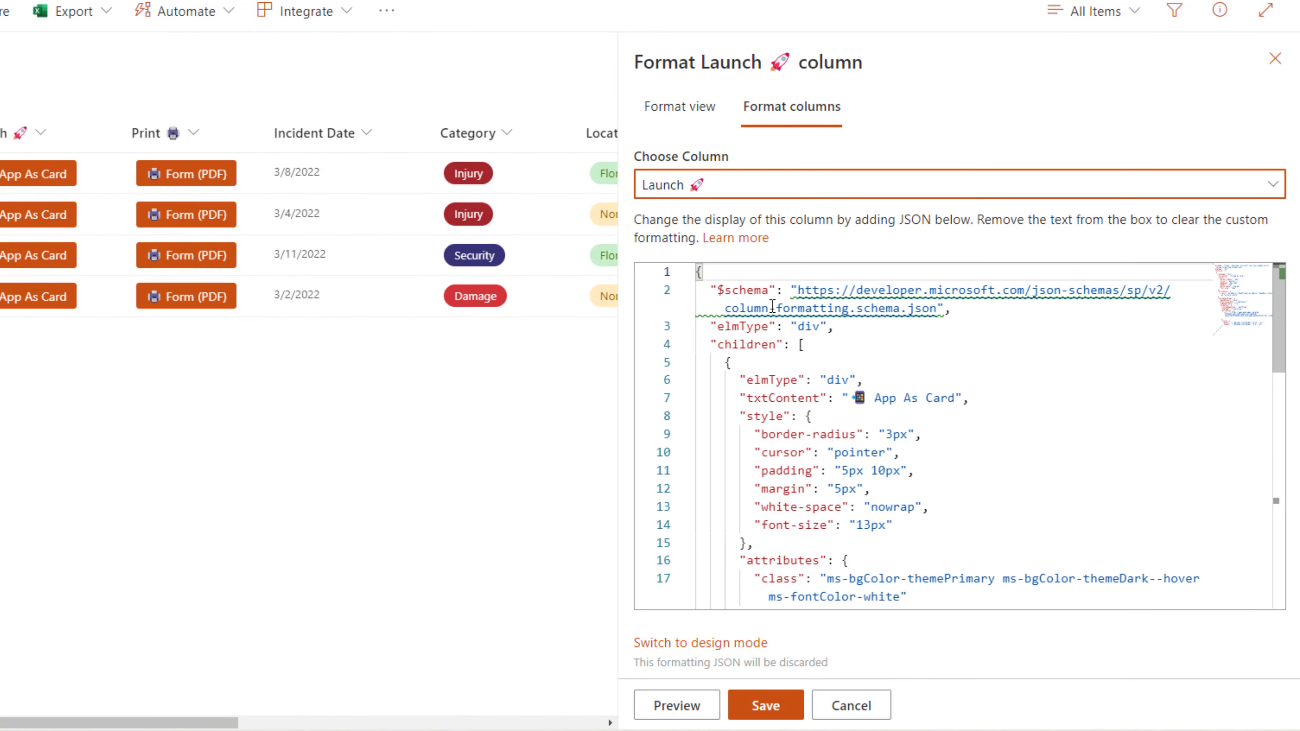
pyautogui.scroll(-8, 763, 298)
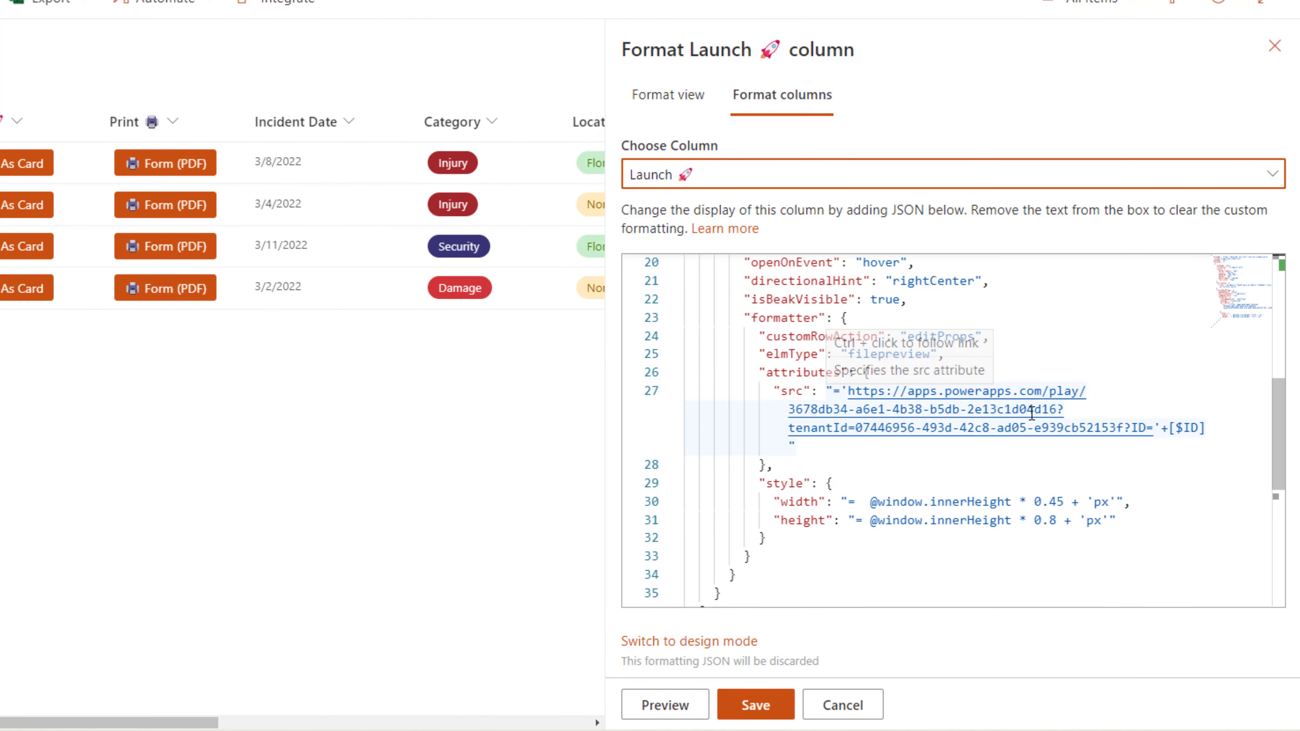
pyautogui.moveTo(848, 391); pyautogui.dragTo(1125, 428)
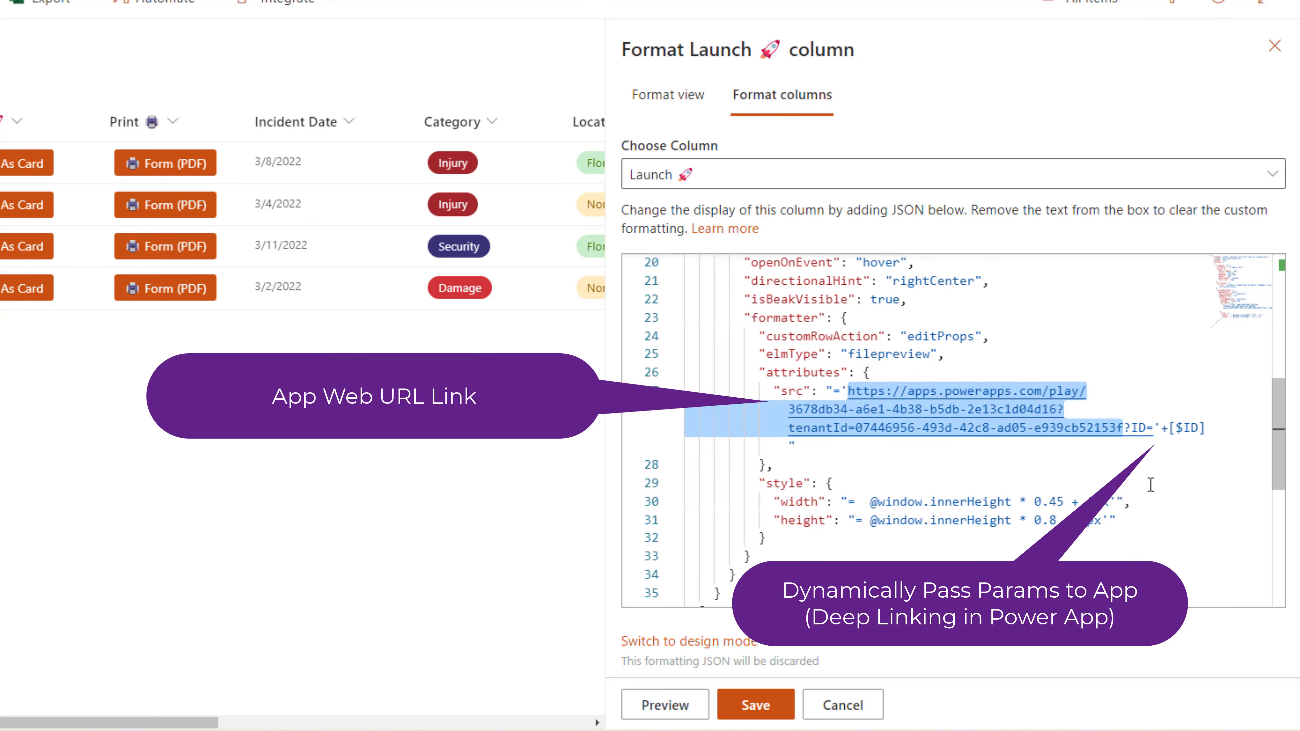
pyautogui.click(1152, 446)
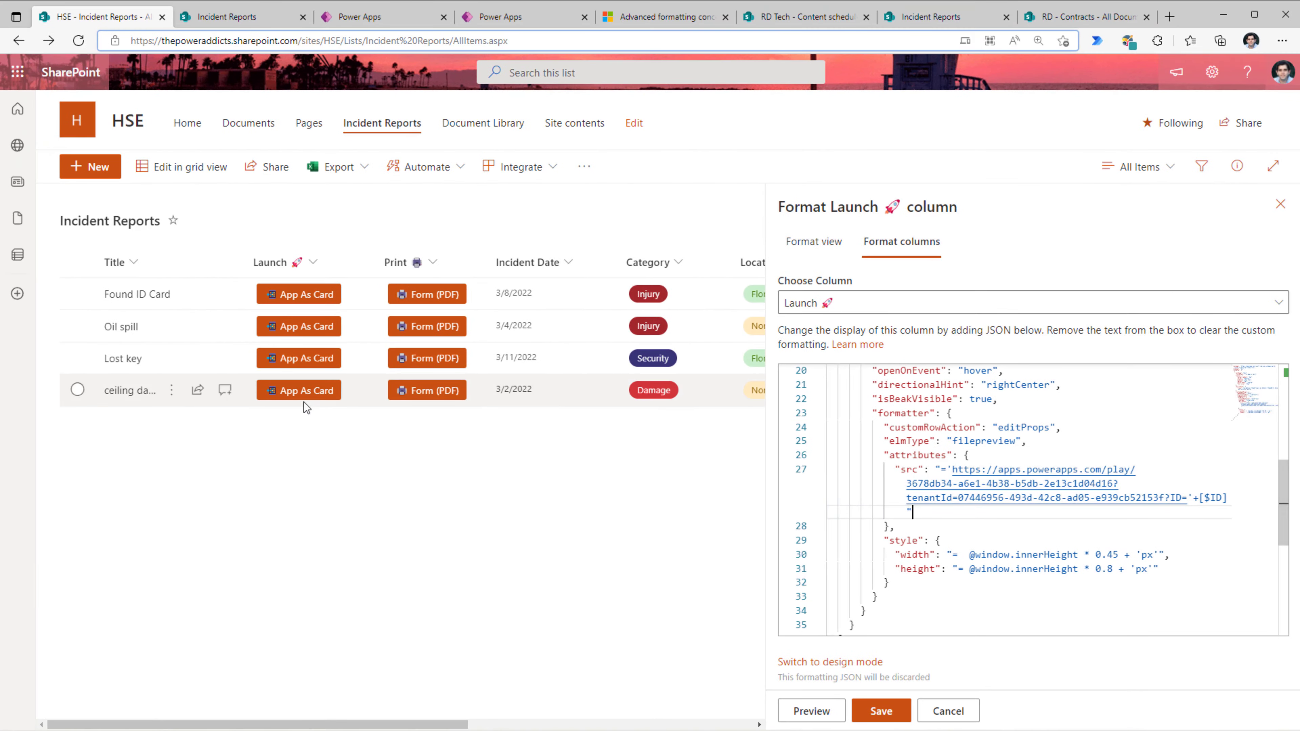
pyautogui.moveTo(283, 367)
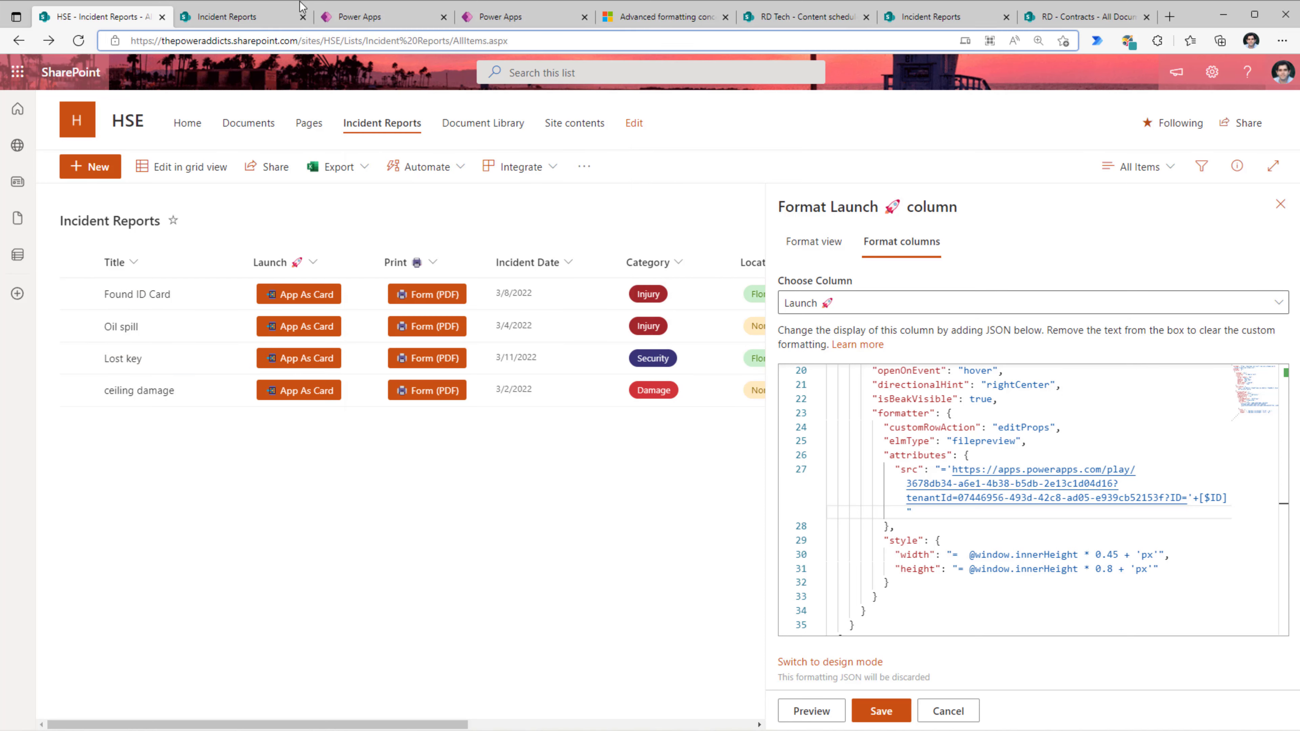
pyautogui.click(280, 15)
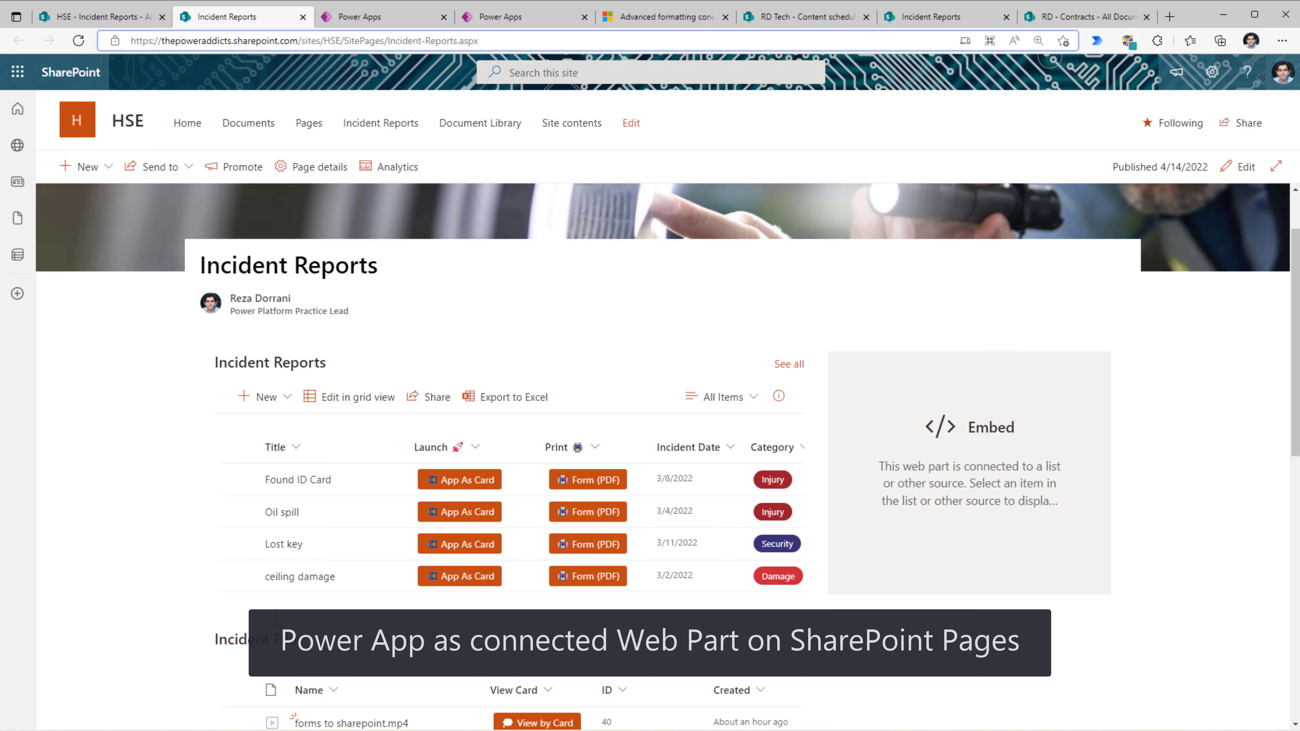
# Load Oil spill and Lost key details into the embedded app, then open Power Apps' app list
pyautogui.click(238, 511)
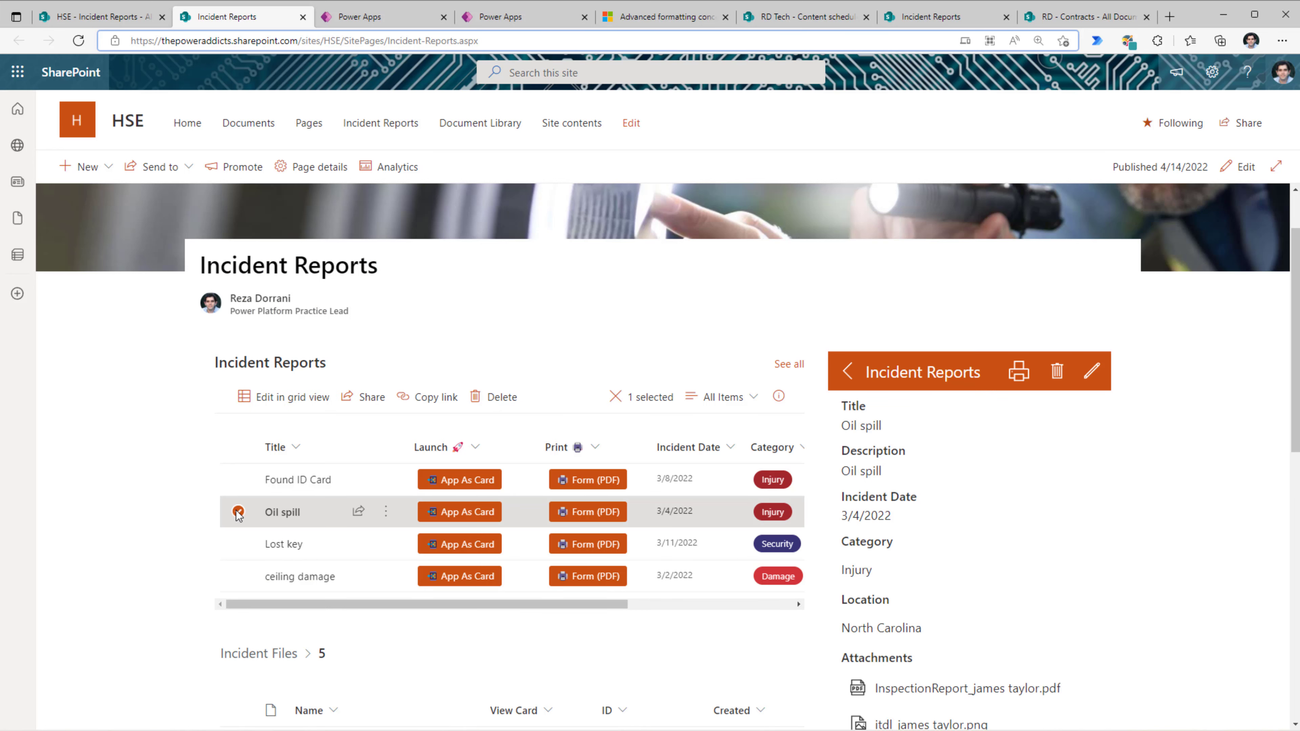
pyautogui.scroll(-2, 1194, 411)
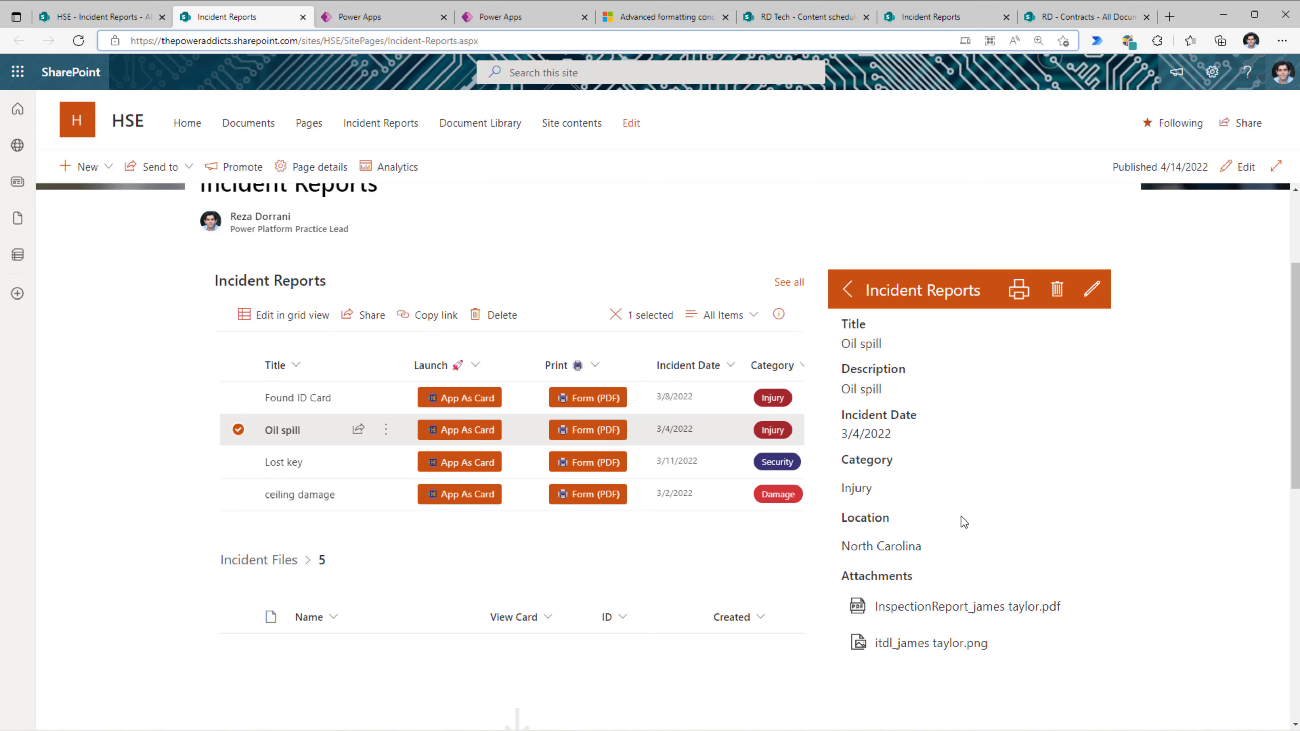
pyautogui.click(248, 460)
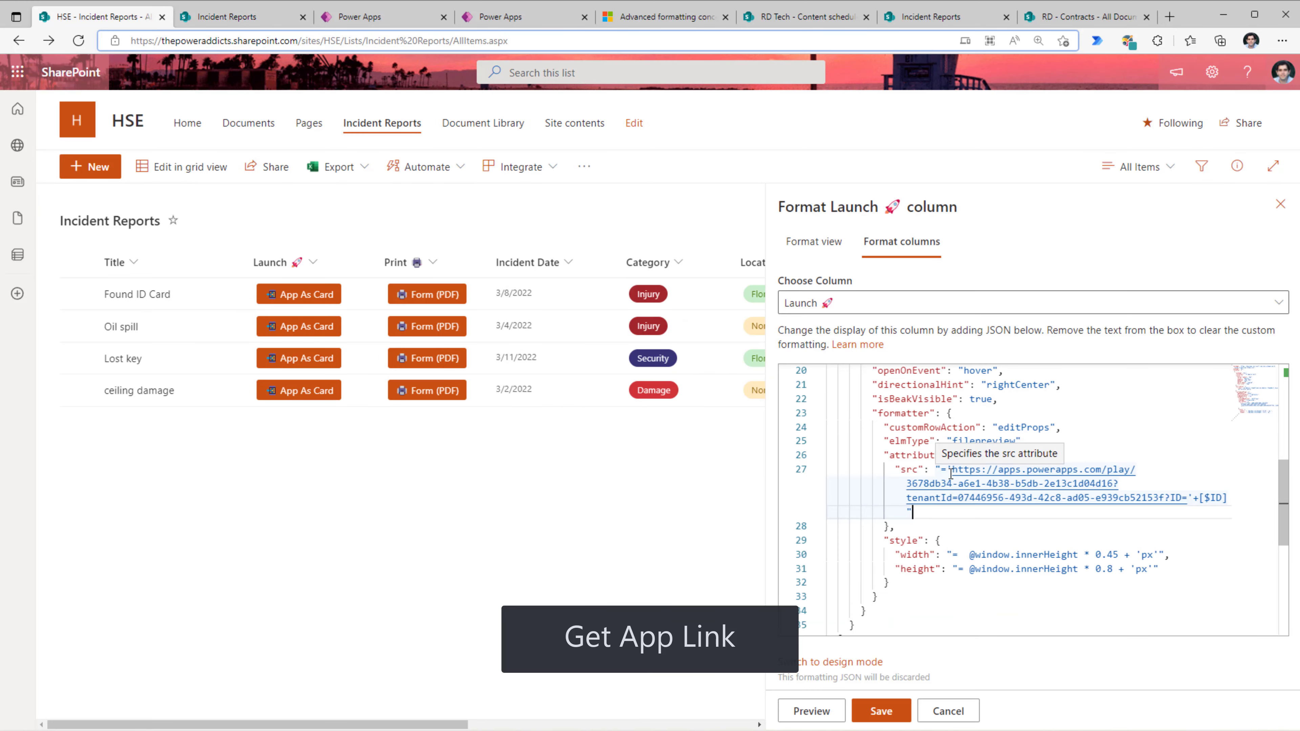
pyautogui.moveTo(949, 470); pyautogui.dragTo(1218, 500)
pyautogui.click(379, 17)
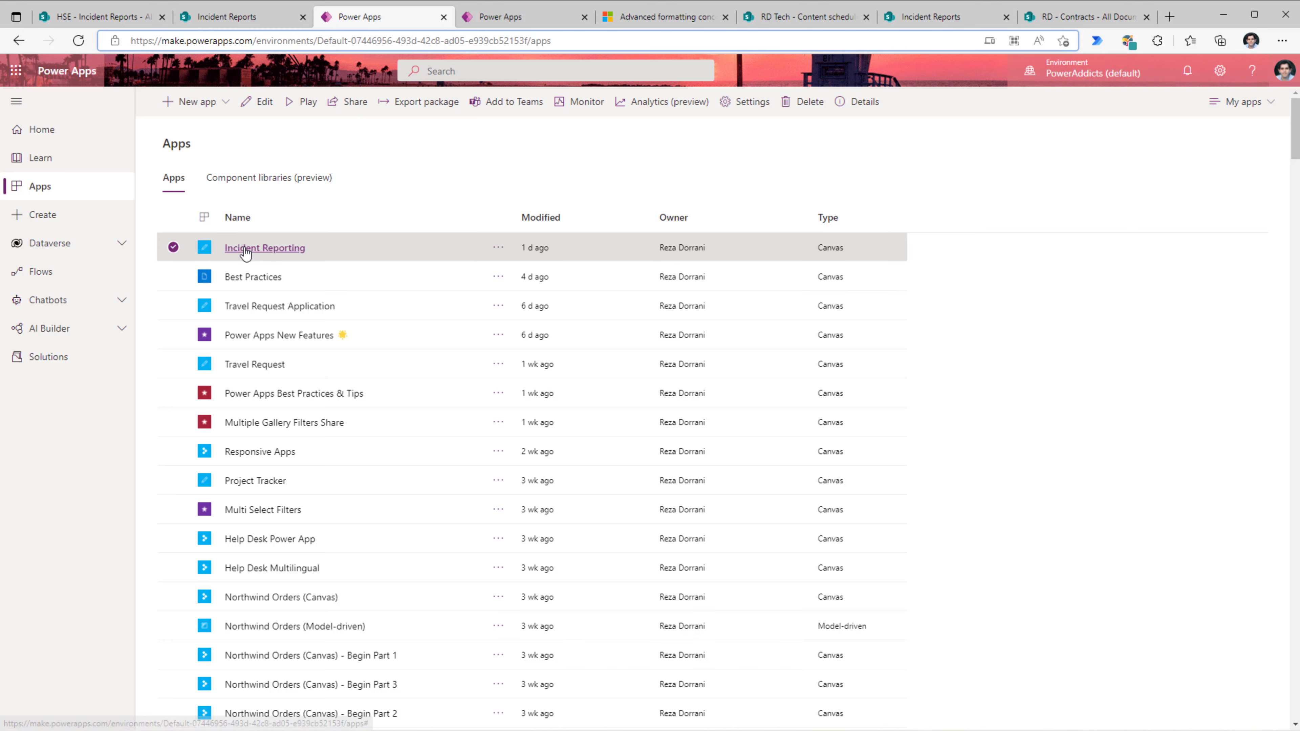
# Show the Incident Reporting app's Details page and highlight its Web link URL
pyautogui.click(499, 249)
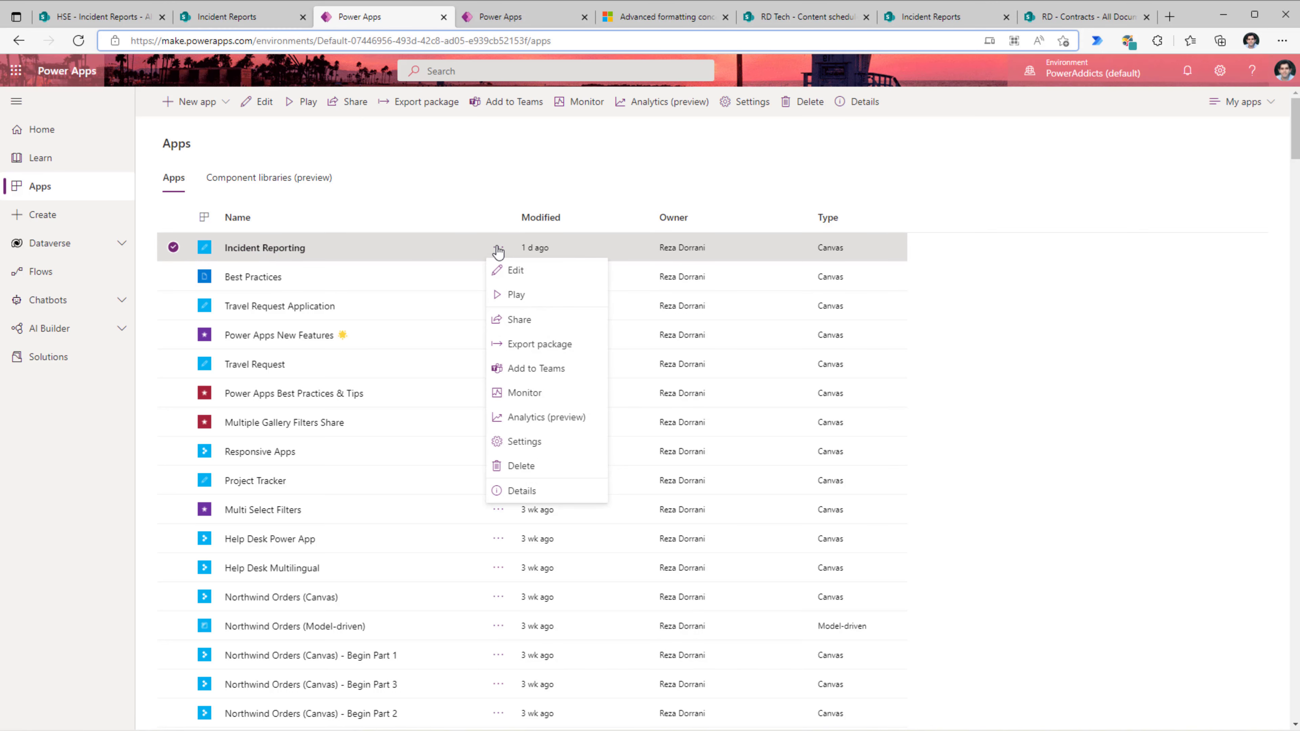
pyautogui.click(530, 492)
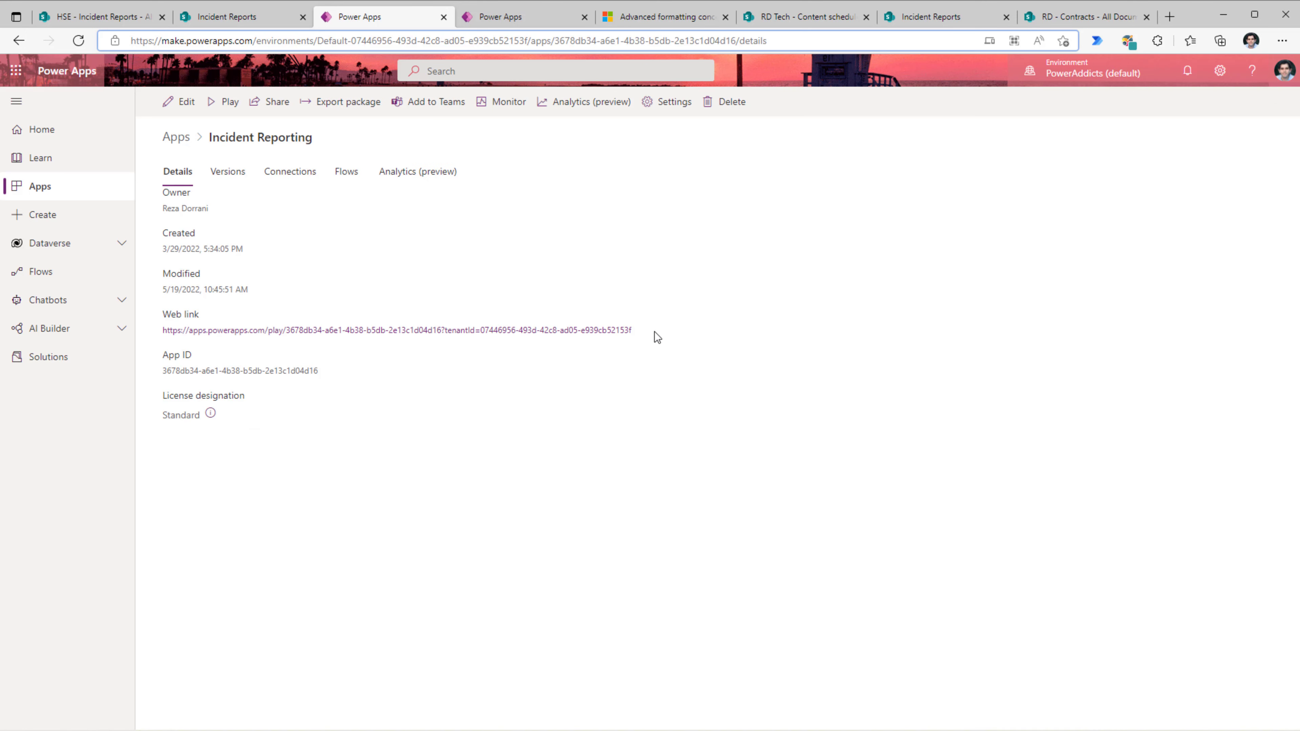
pyautogui.moveTo(654, 331); pyautogui.dragTo(155, 333)
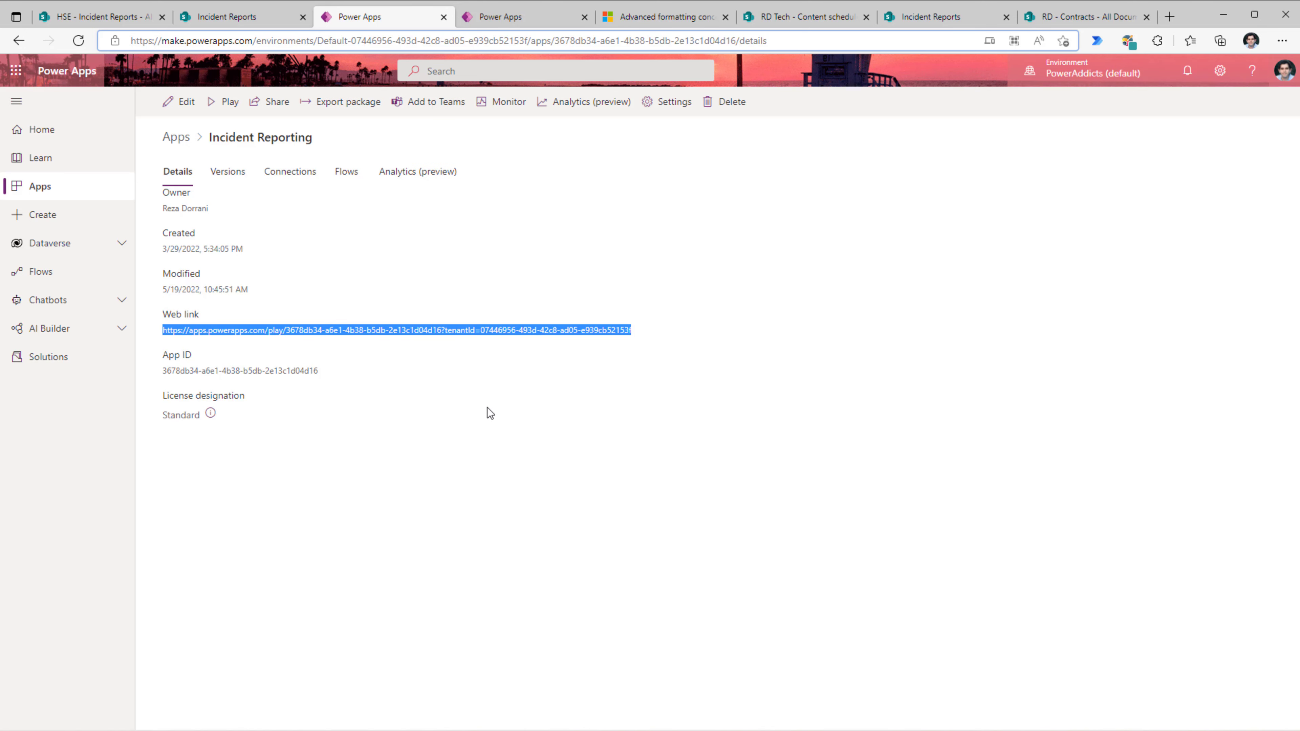
pyautogui.click(491, 392)
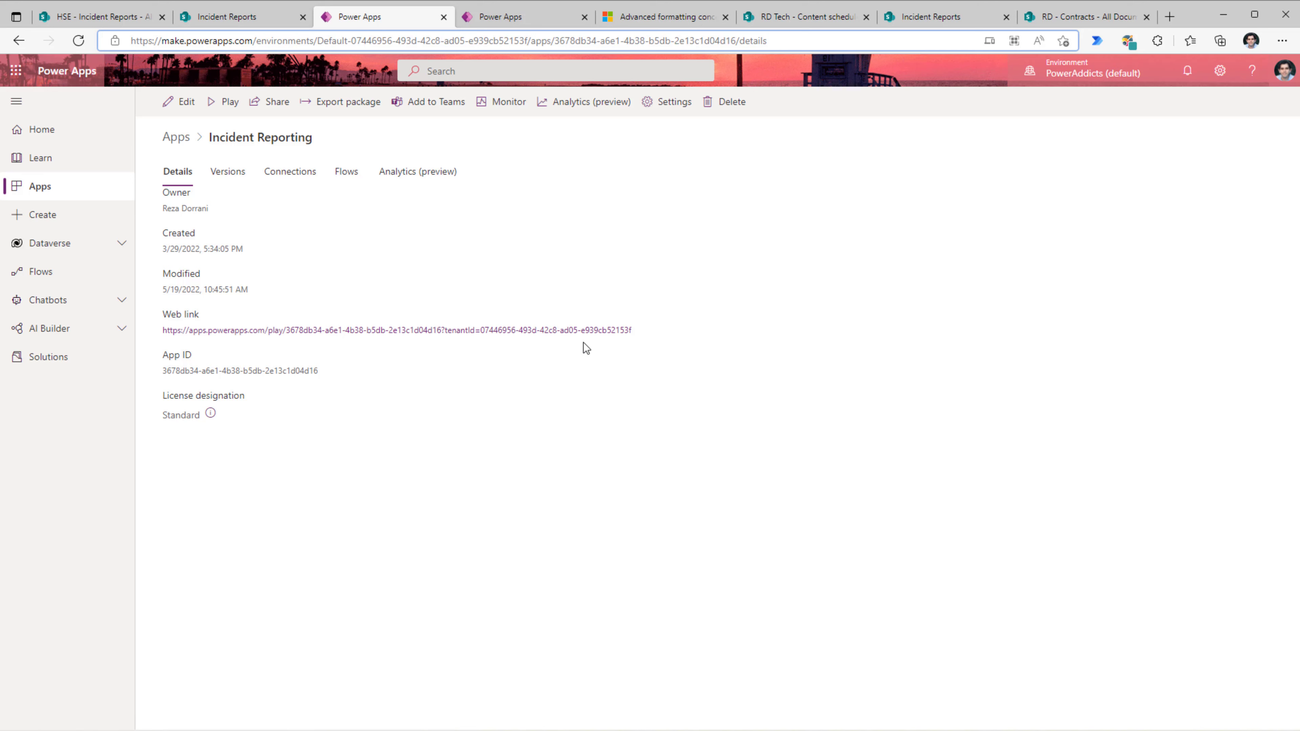
# In the Launch column JSON, highlight the ID parameter and [$ID] reference in src
pyautogui.click(138, 18)
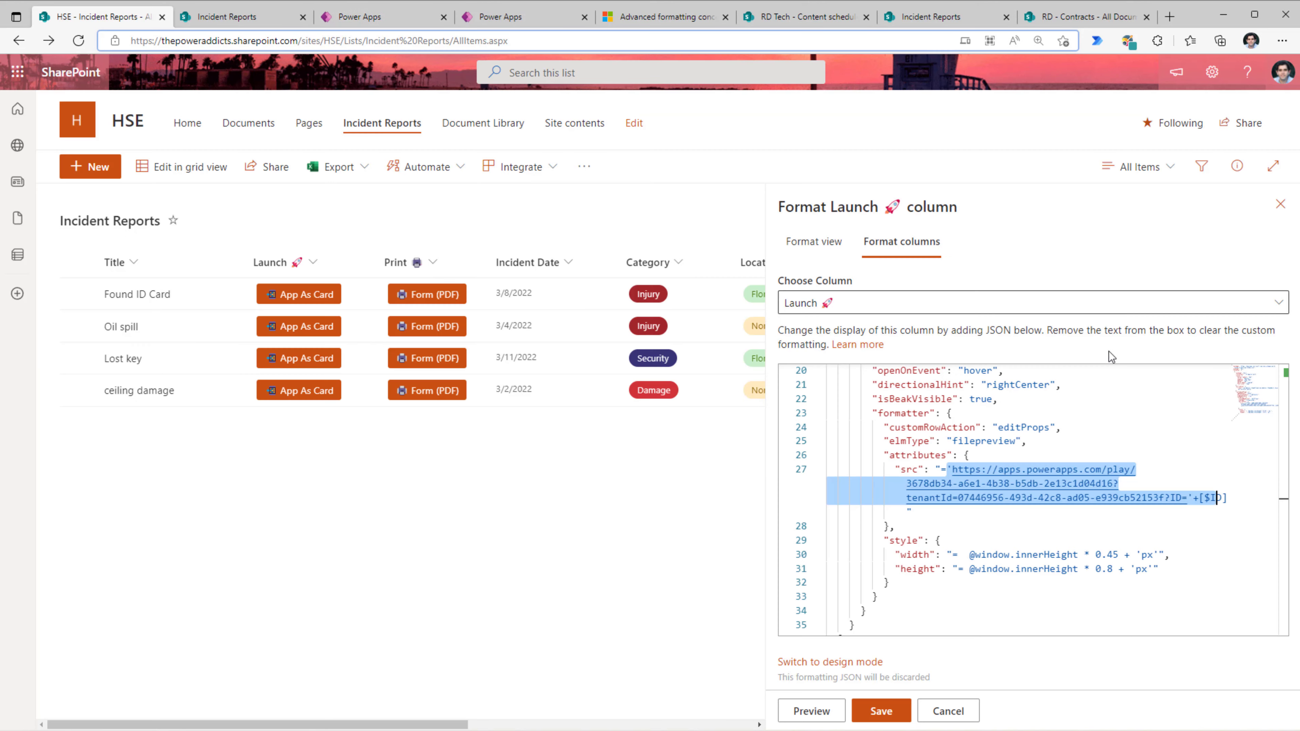
pyautogui.click(992, 483)
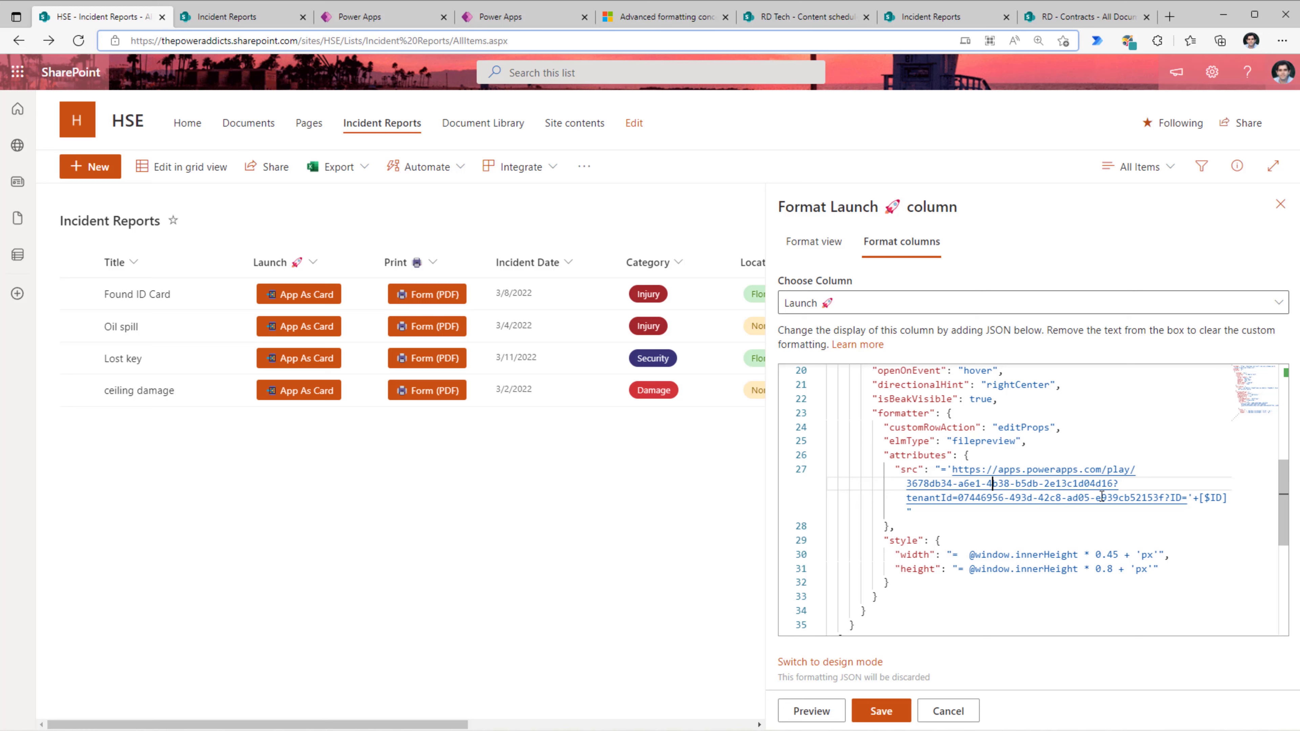
pyautogui.doubleClick(1173, 498)
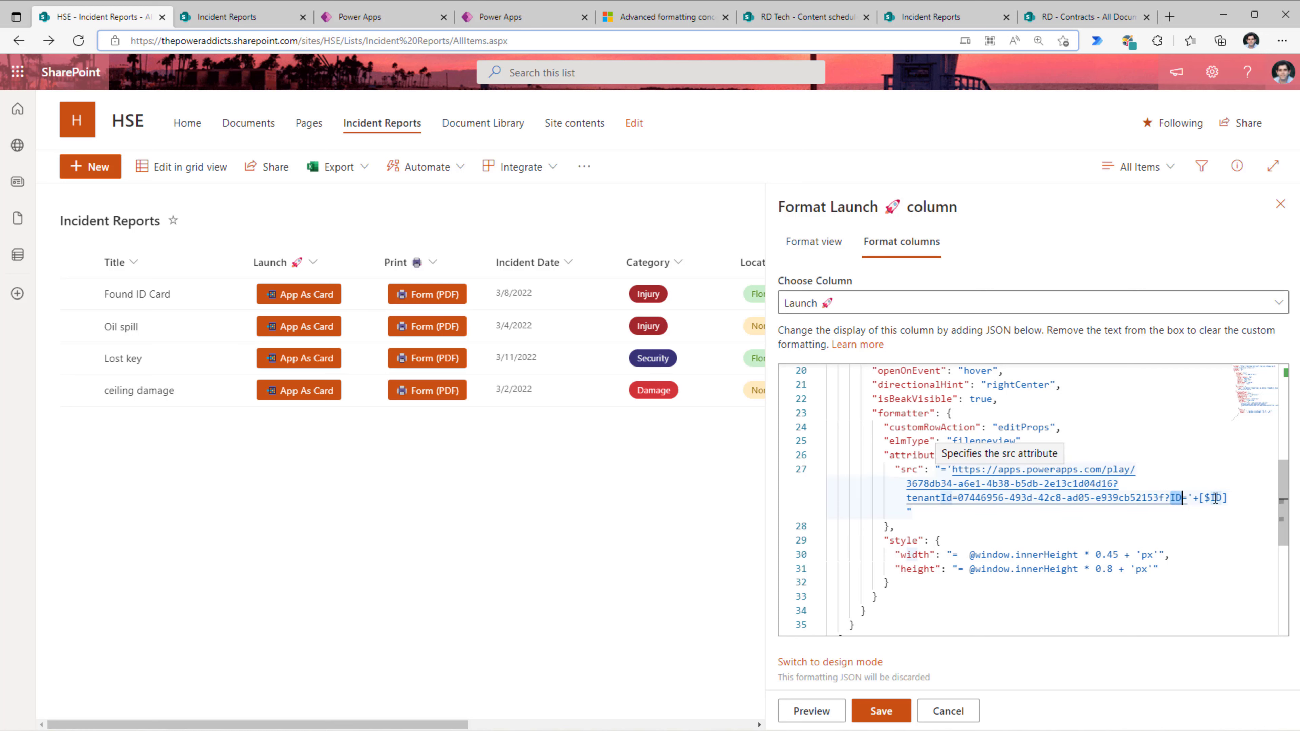
pyautogui.moveTo(1205, 498); pyautogui.dragTo(1223, 497)
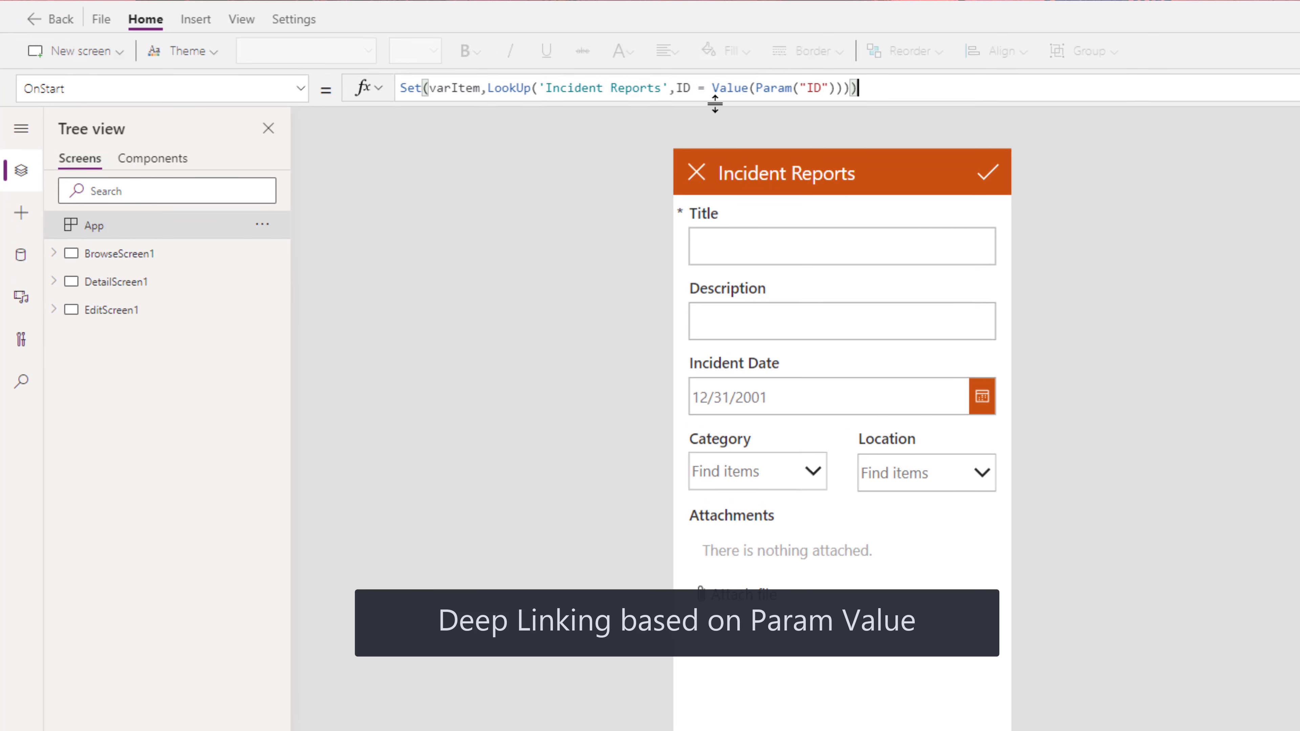
pyautogui.moveTo(756, 88); pyautogui.dragTo(836, 88)
pyautogui.click(593, 109)
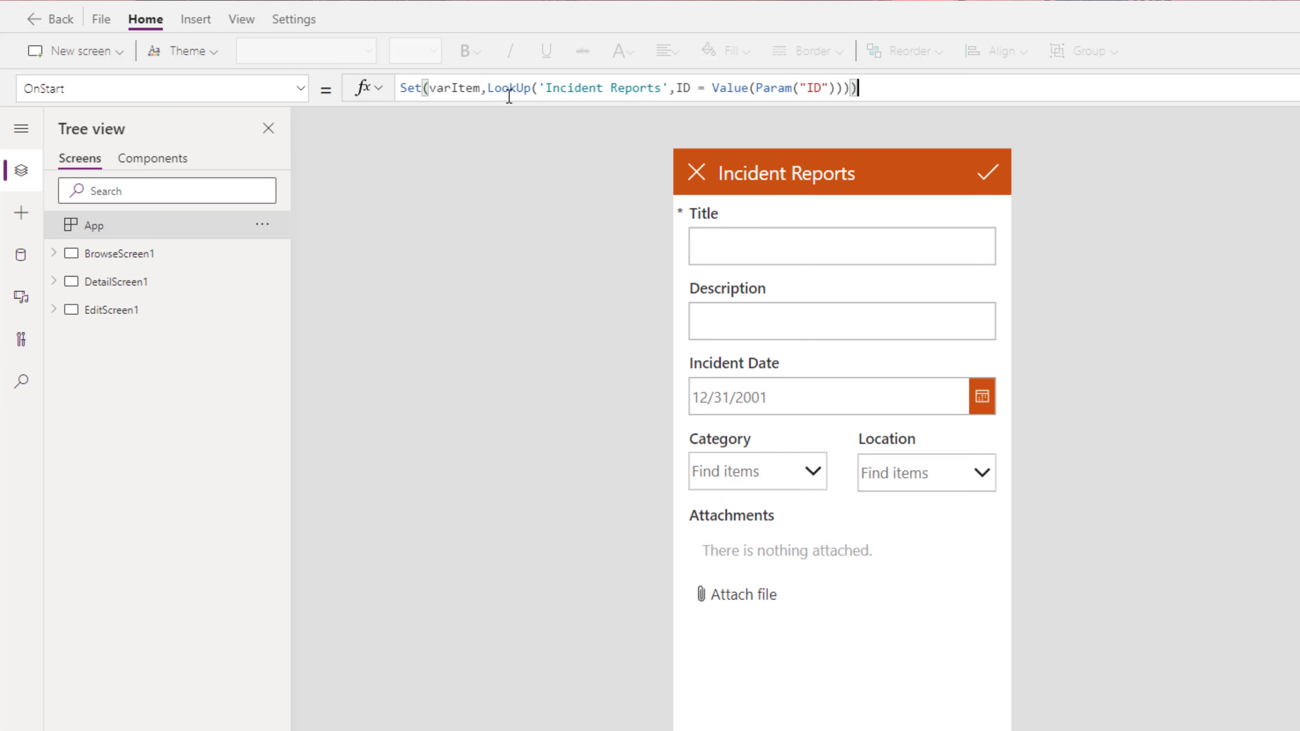
pyautogui.doubleClick(453, 88)
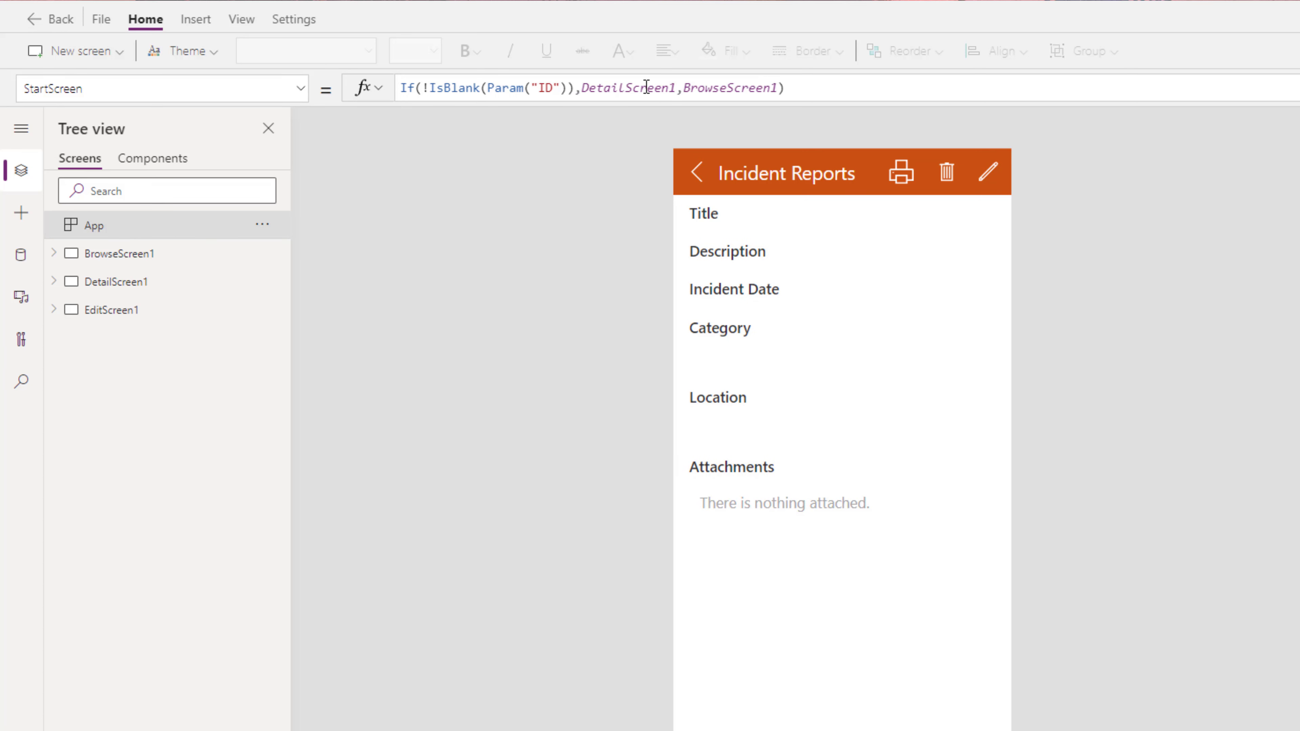
pyautogui.click(105, 288)
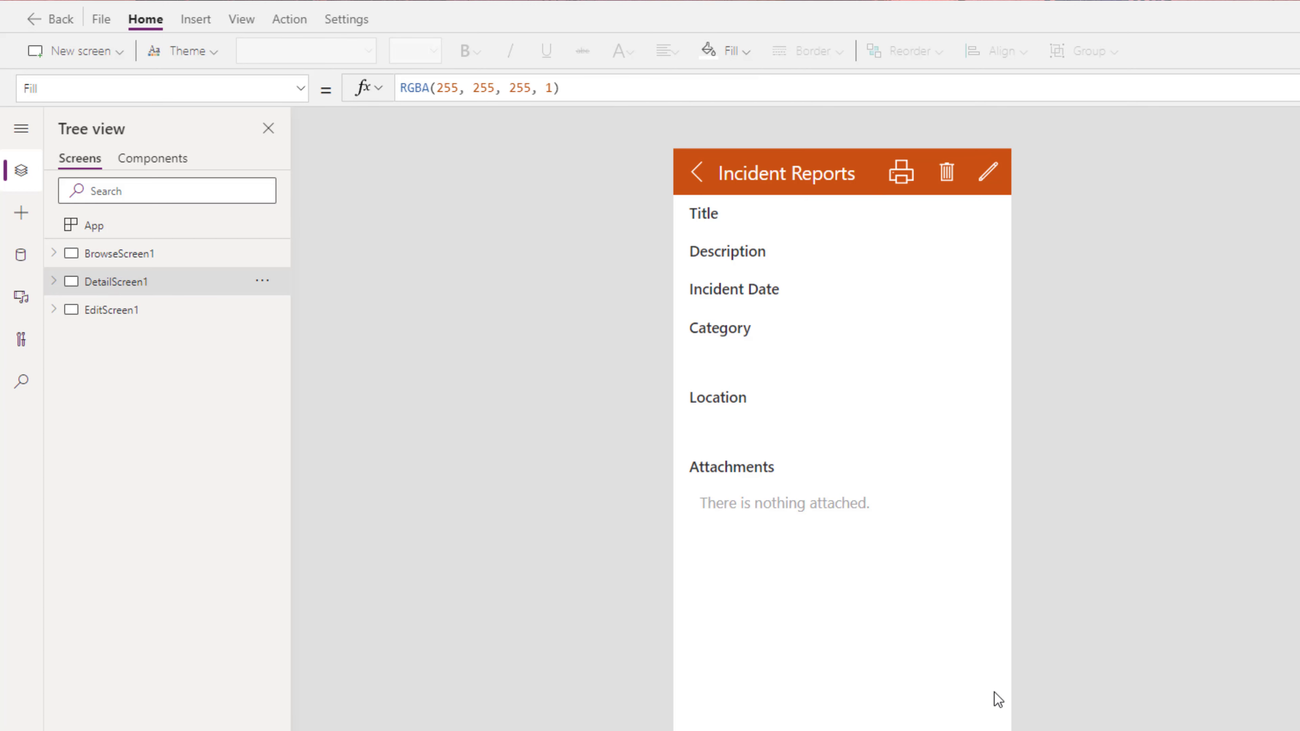
pyautogui.click(952, 680)
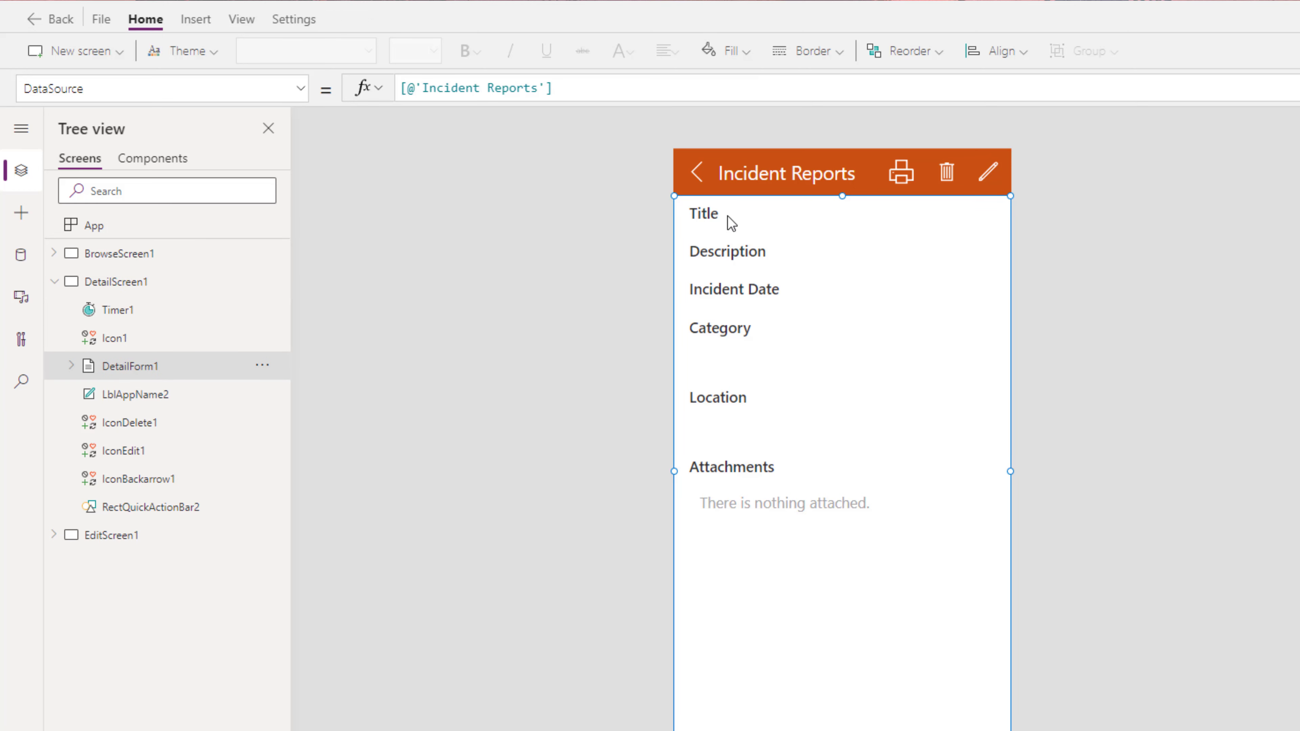
pyautogui.click(292, 88)
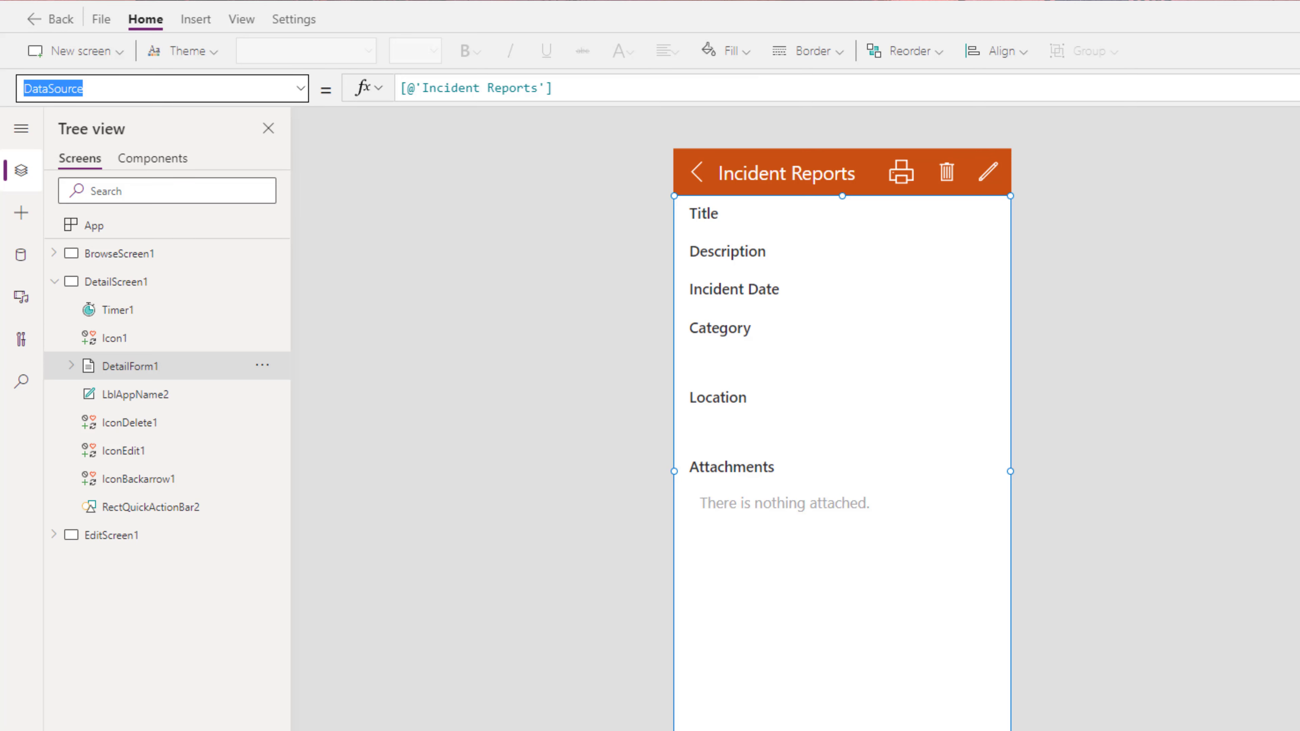
pyautogui.write('Item')
pyautogui.press('Return')
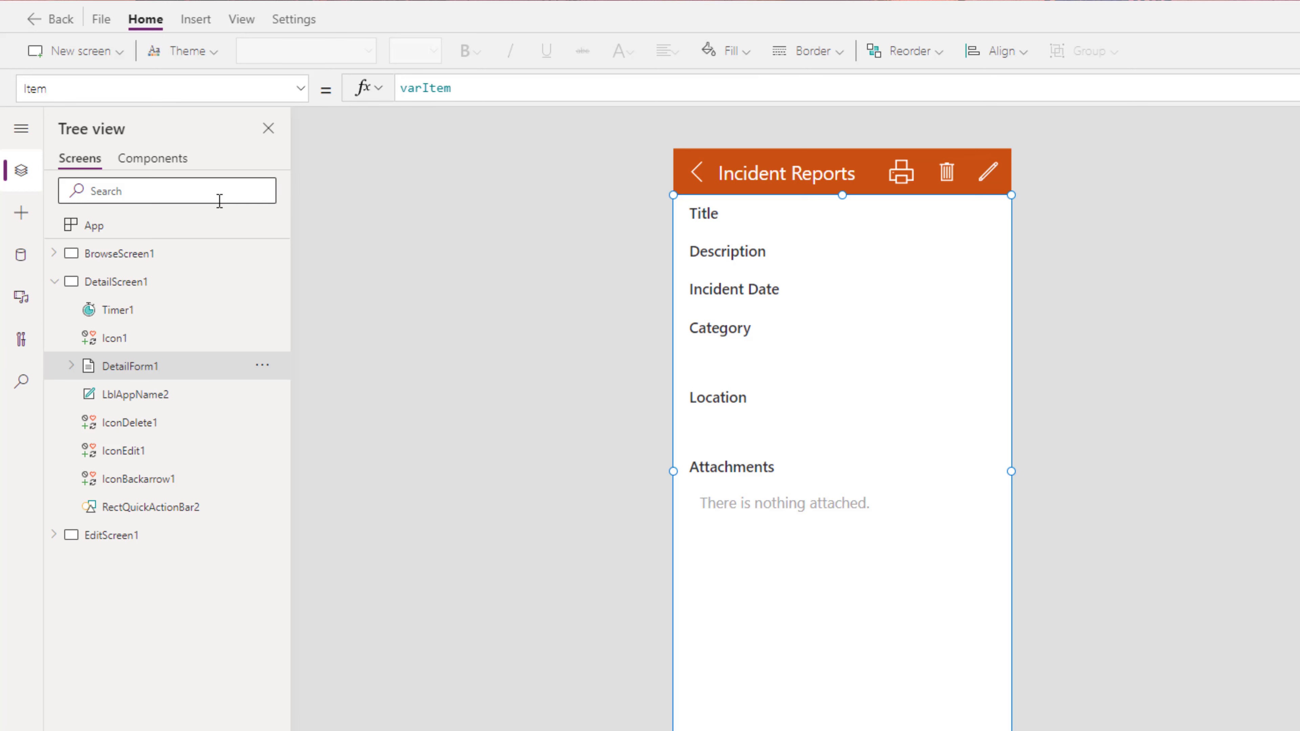
pyautogui.click(192, 225)
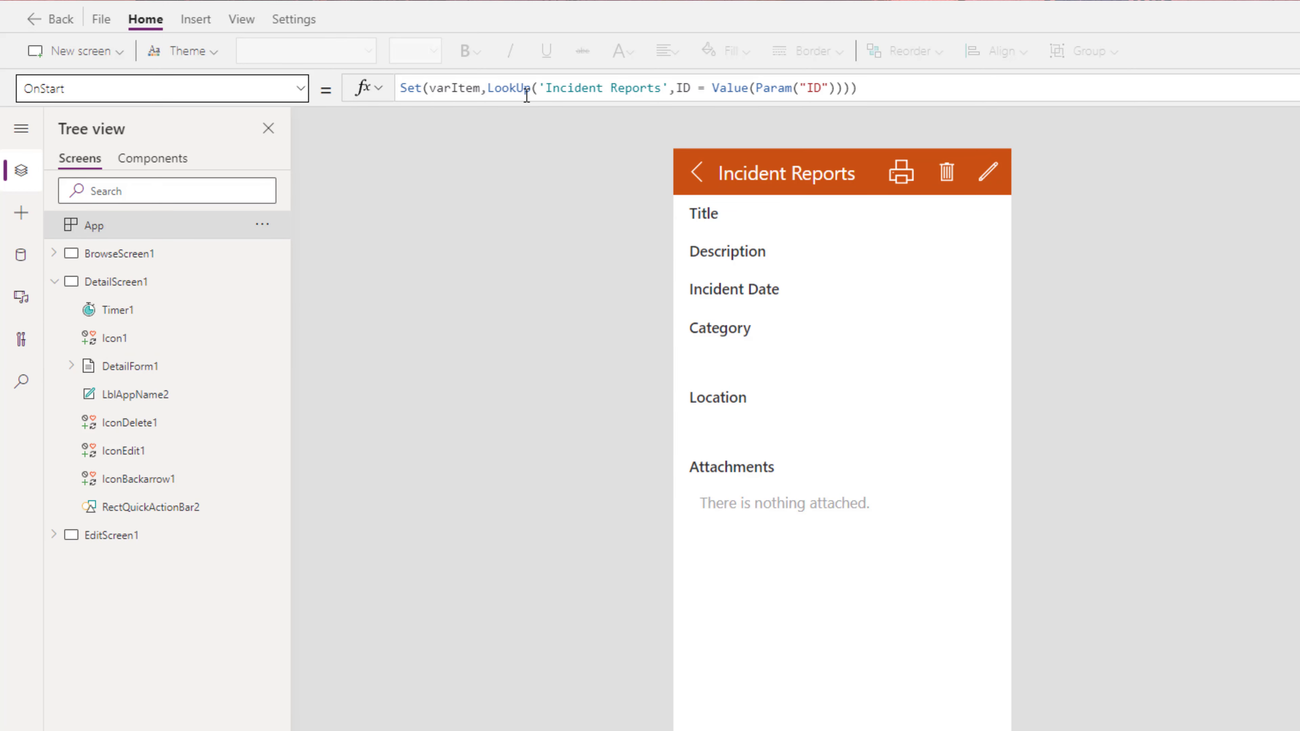
pyautogui.click(223, 281)
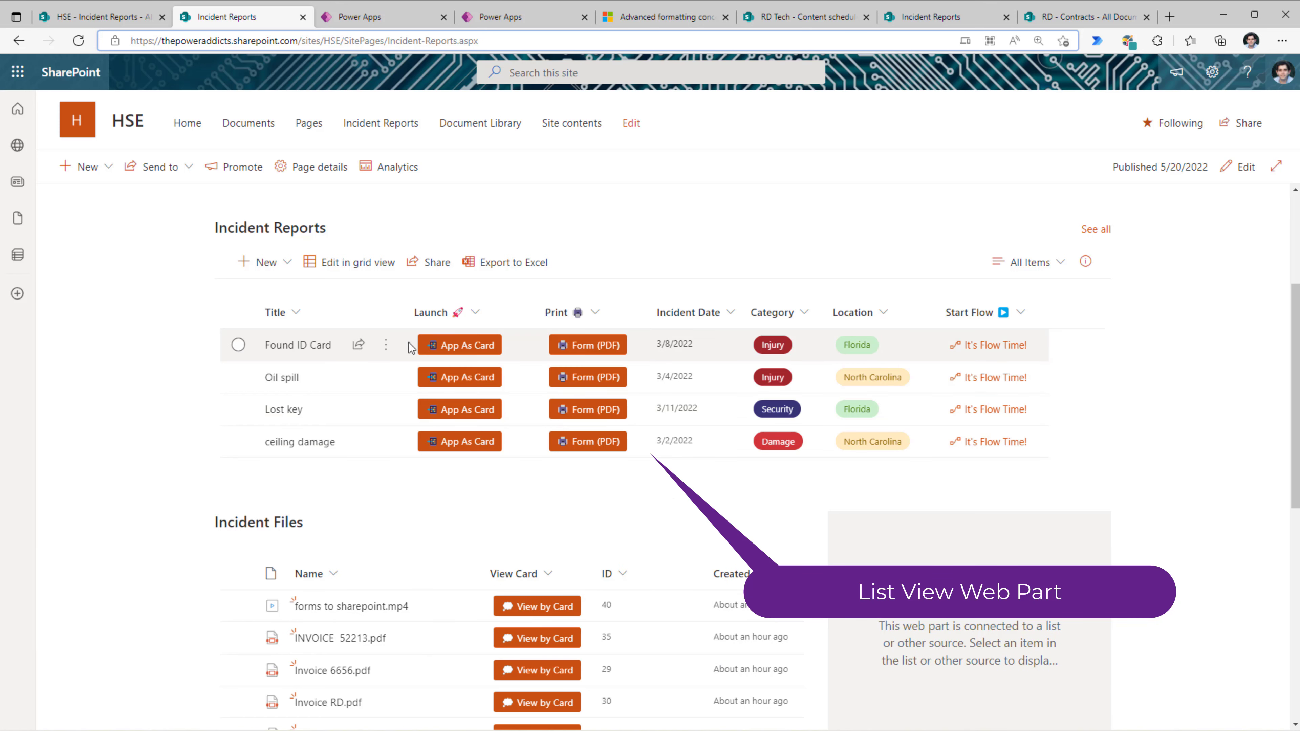
# Open the Found ID Card and Oil spill app cards
pyautogui.click(449, 346)
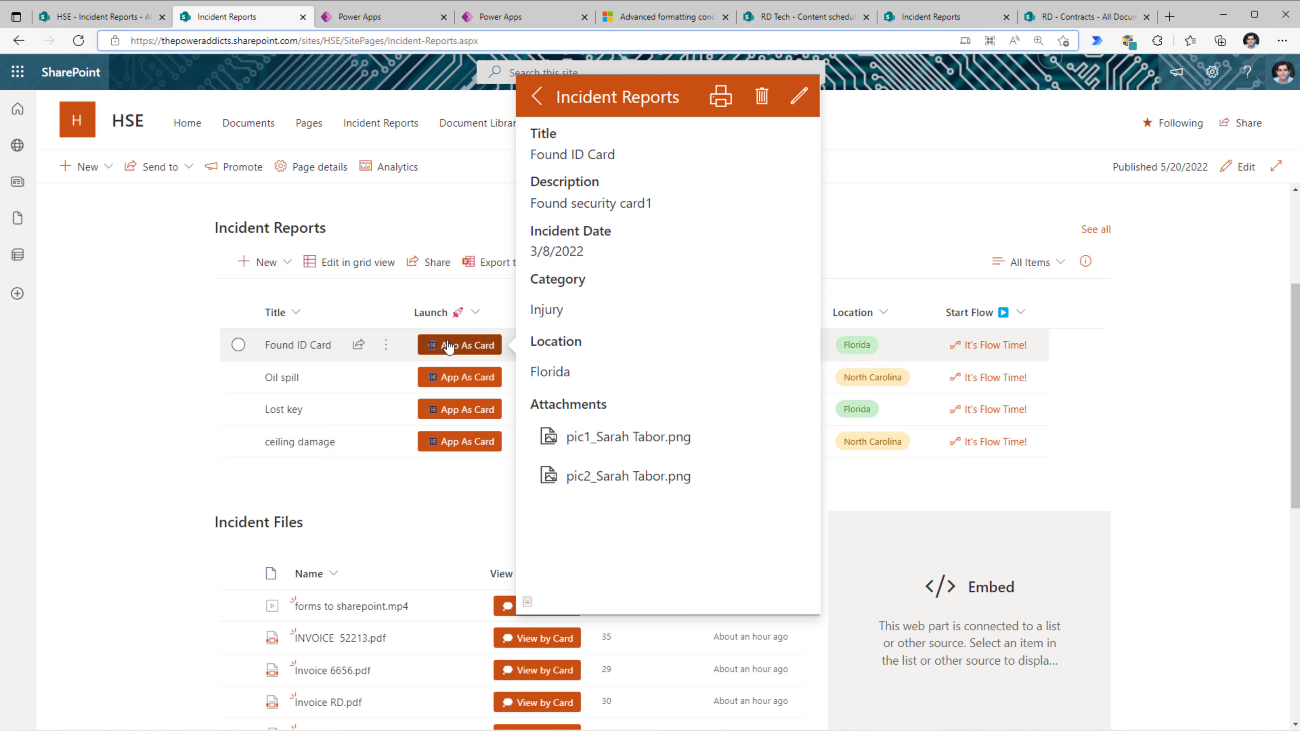
pyautogui.click(480, 379)
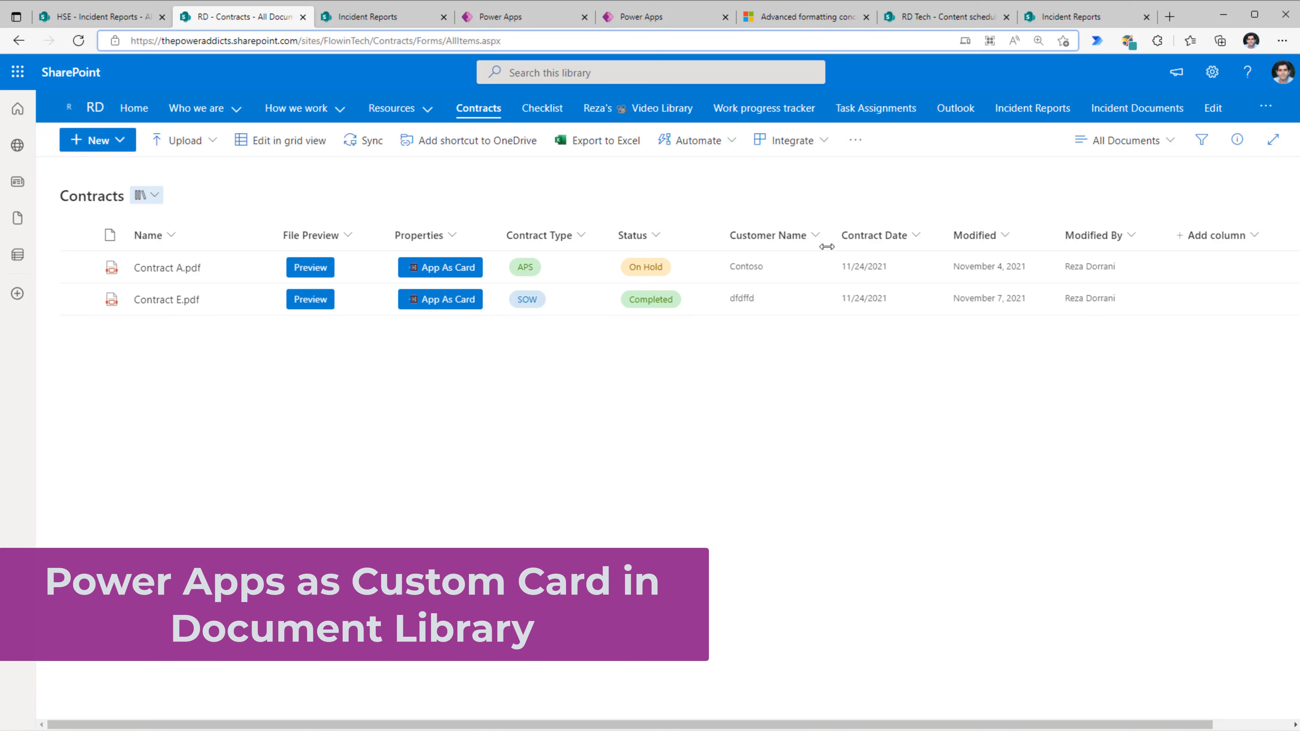
# Open Contract A's app card, narrow the browser to half width, then open Contract E's card
pyautogui.click(443, 277)
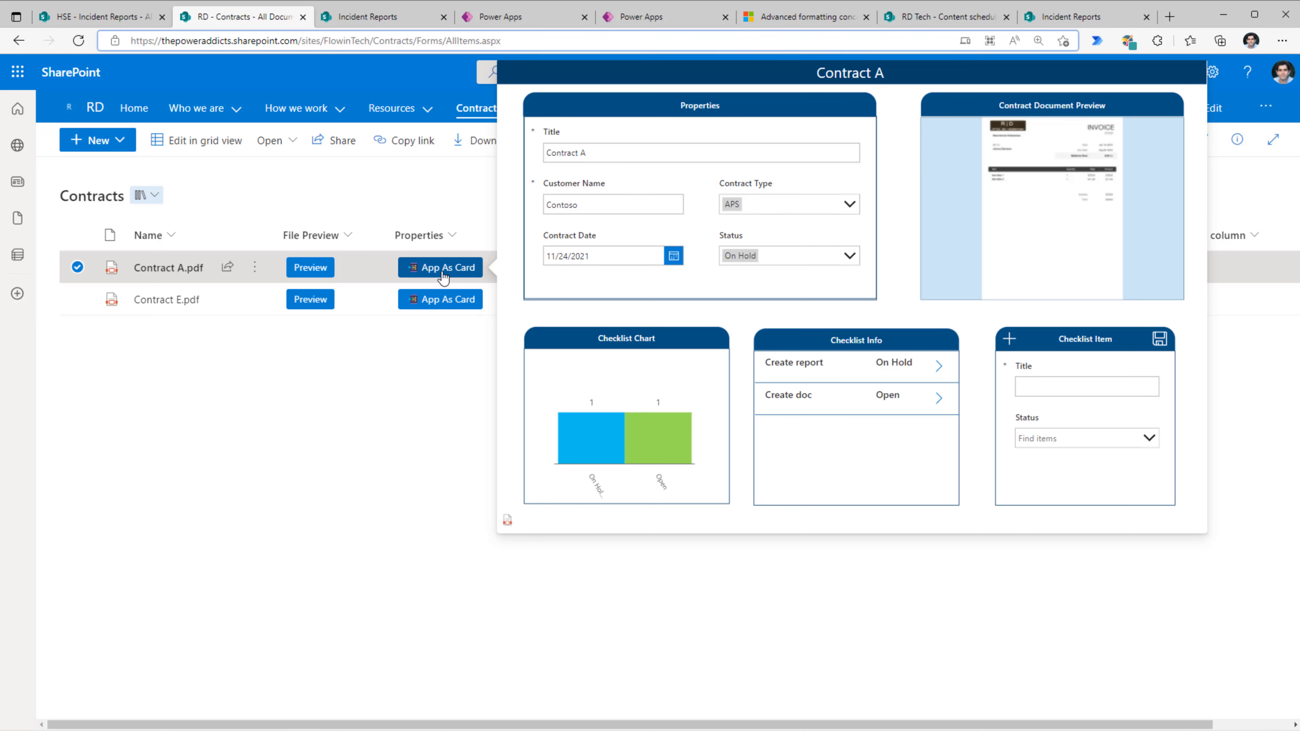
pyautogui.moveTo(1299, 317); pyautogui.dragTo(723, 318)
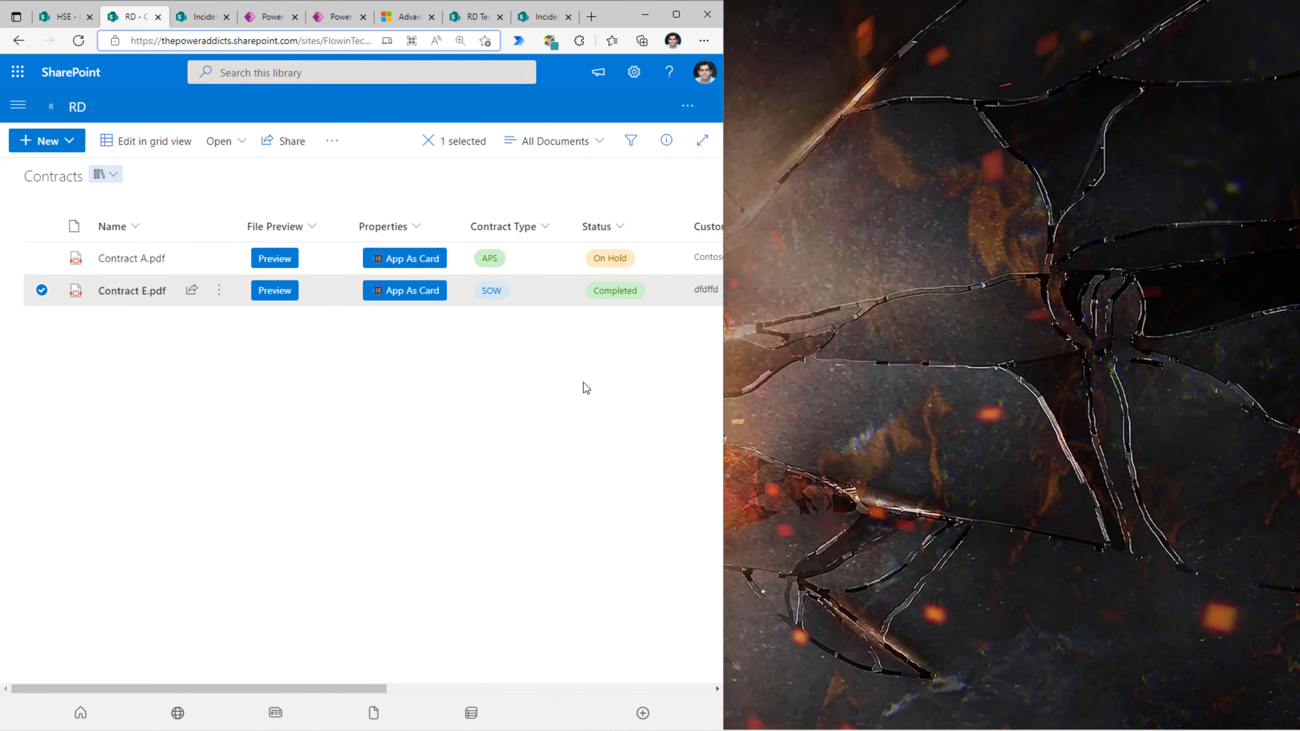
pyautogui.click(406, 295)
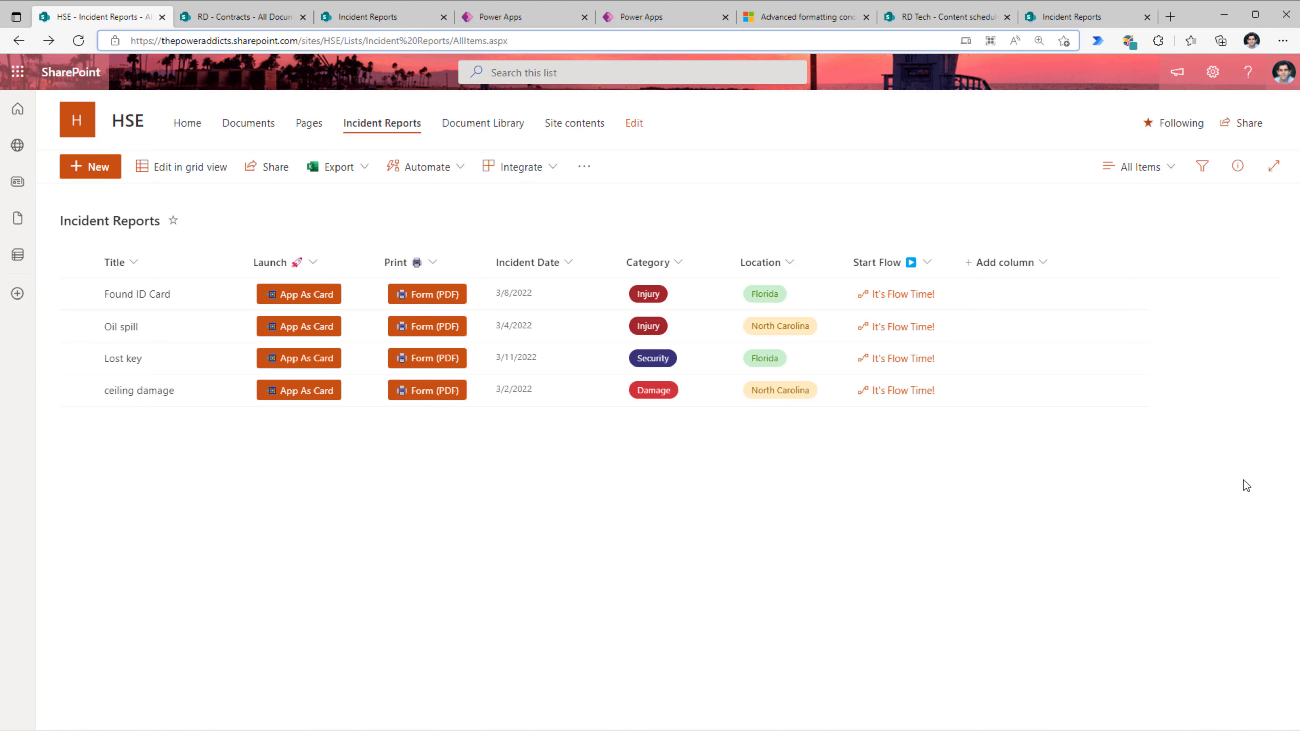
# Open Found ID Card, first incident and ceiling damage app cards with the browser snapped left
pyautogui.click(312, 302)
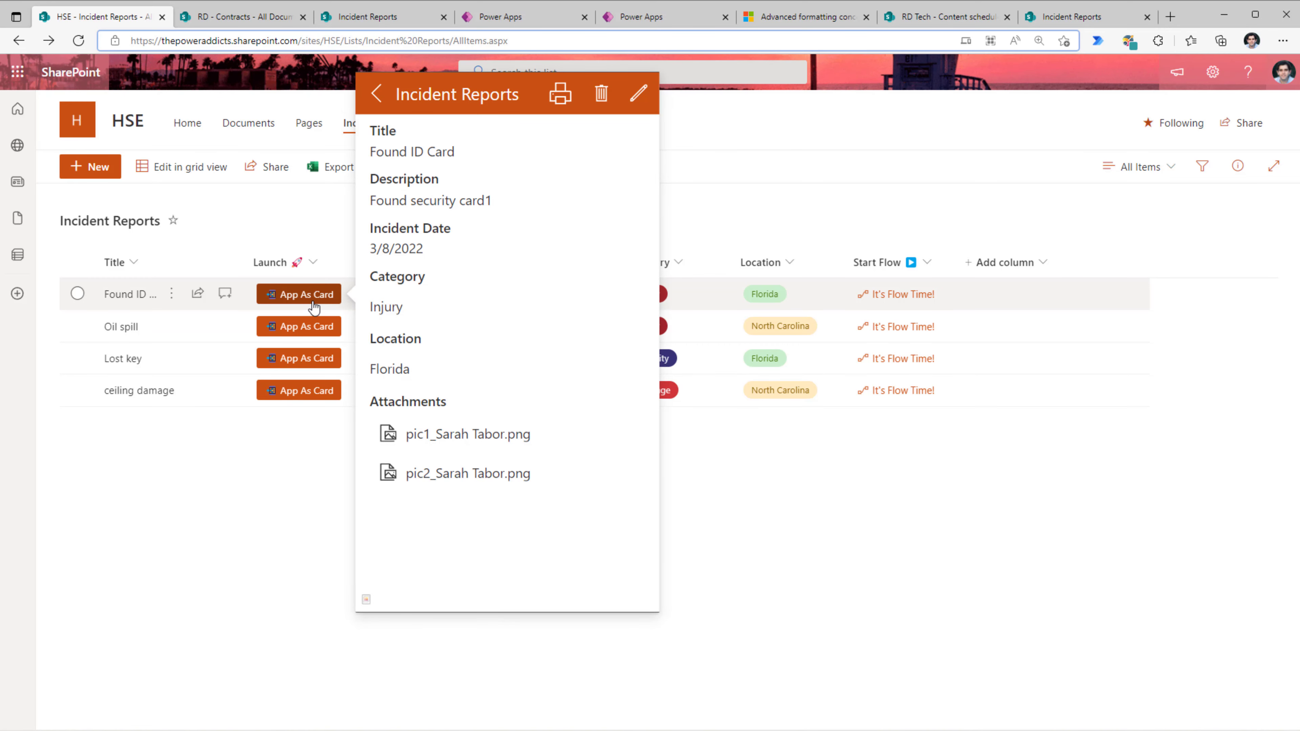
pyautogui.click(1290, 299)
pyautogui.press('super+Left')
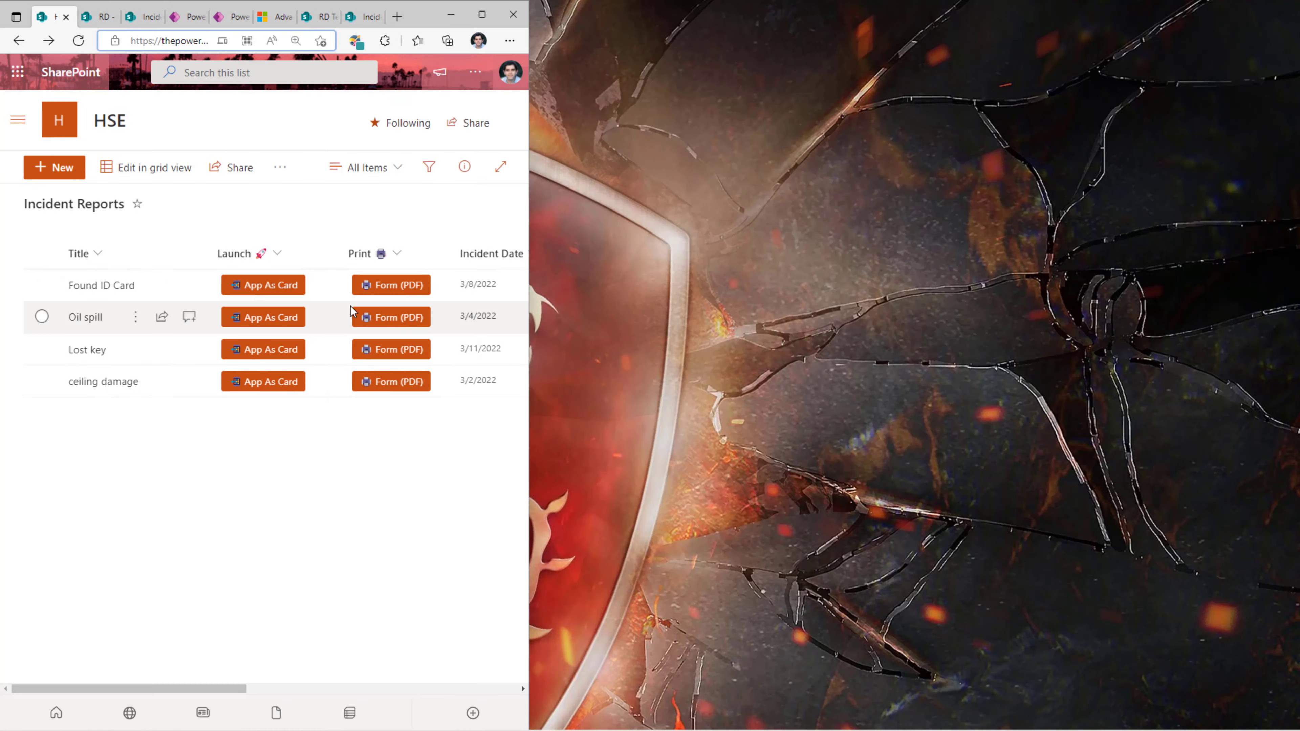
pyautogui.click(296, 295)
pyautogui.moveTo(529, 320); pyautogui.dragTo(368, 333)
pyautogui.click(247, 372)
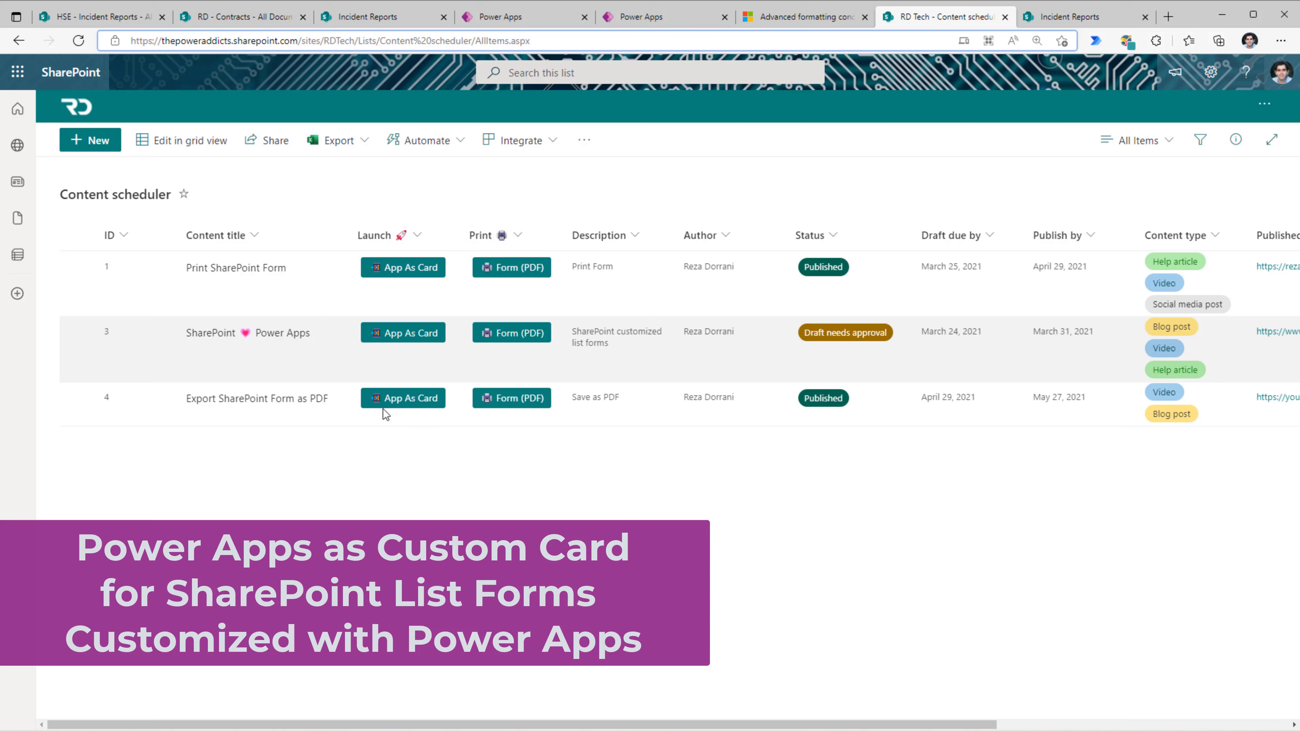
pyautogui.click(108, 146)
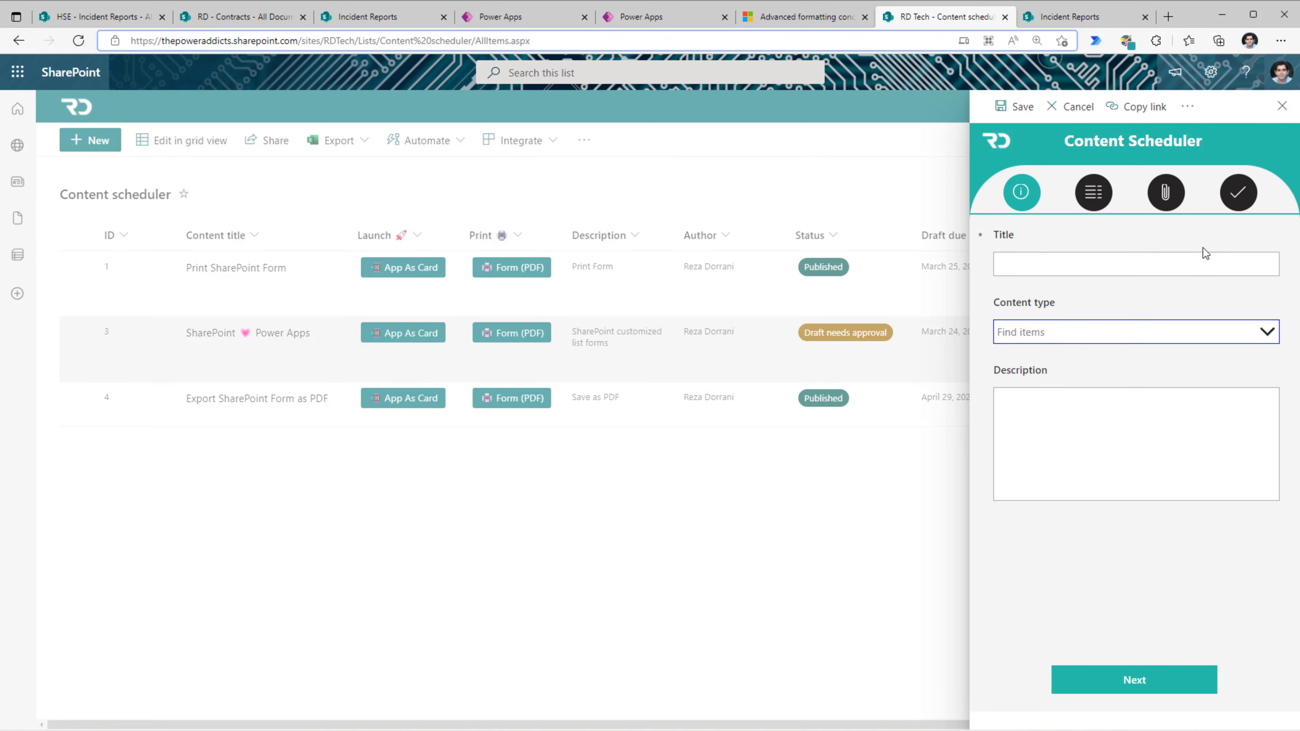
pyautogui.click(1282, 106)
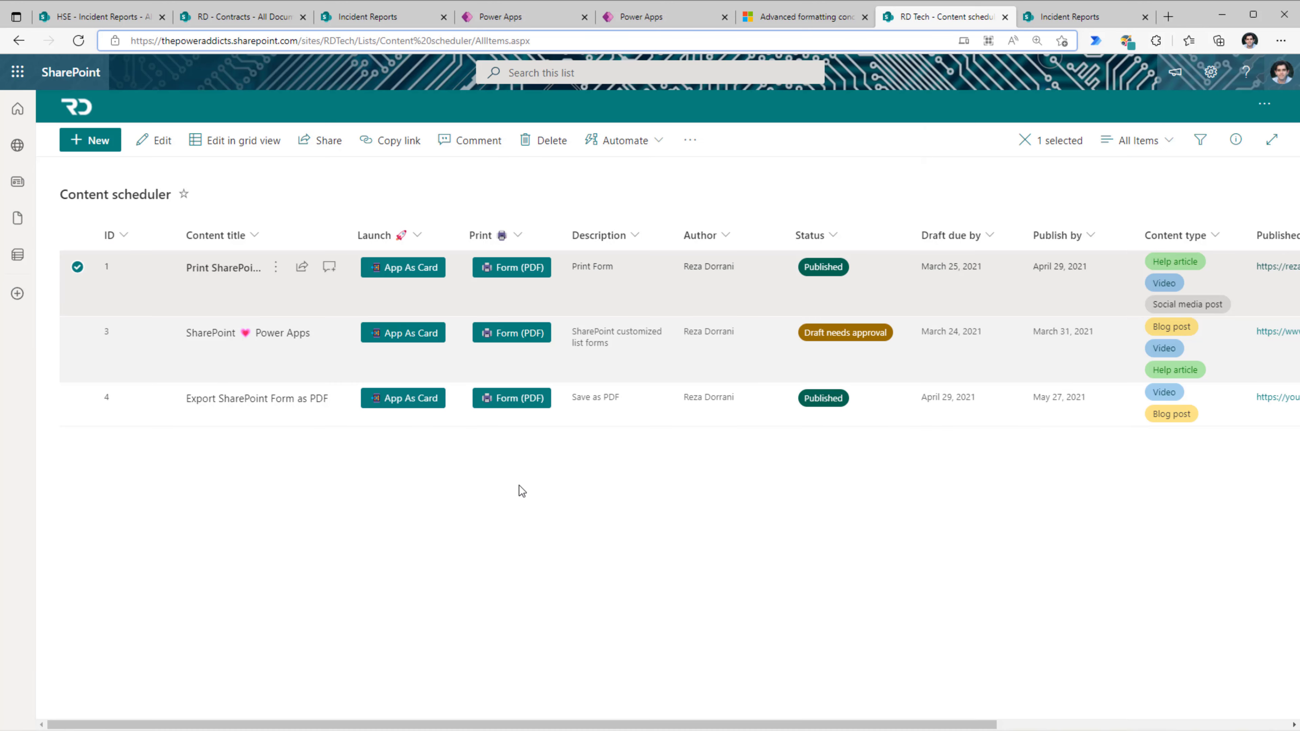
pyautogui.click(431, 269)
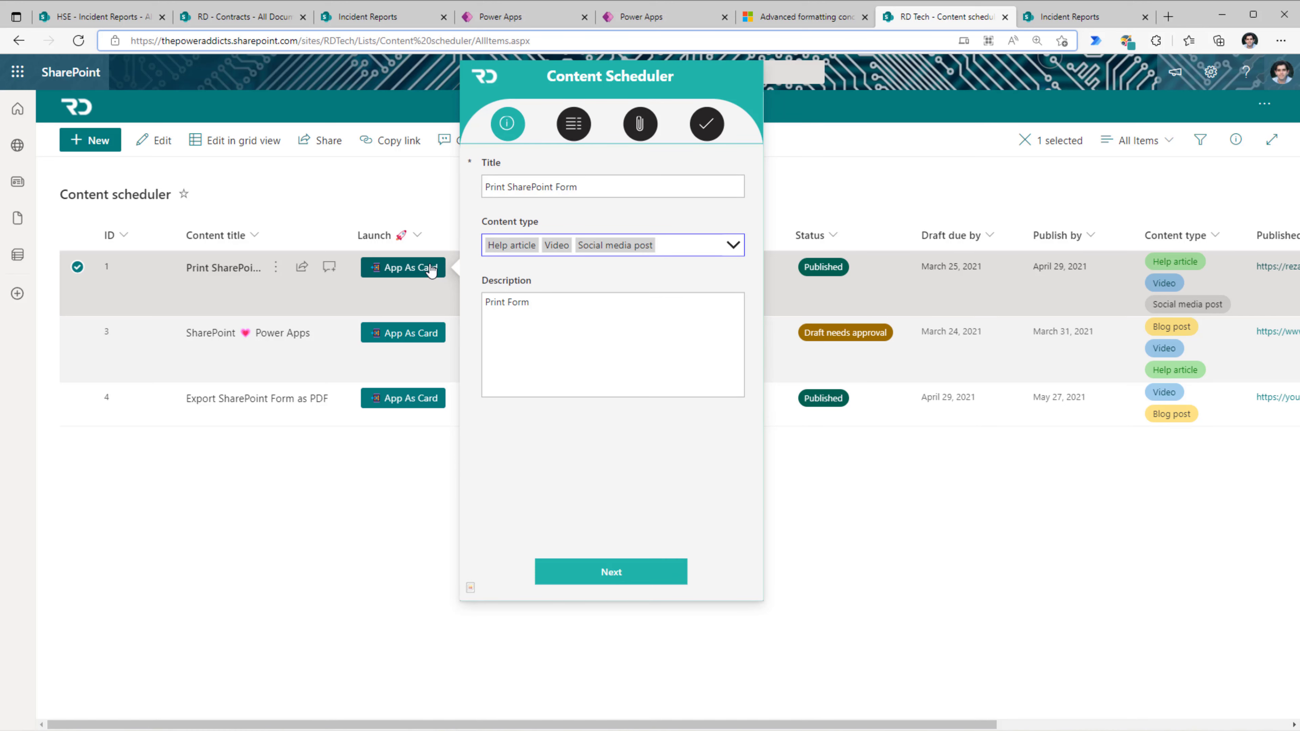
# Open the Launch column's formatting JSON via Column settings > Format this column
pyautogui.click(407, 237)
pyautogui.moveTo(456, 375)
pyautogui.click(530, 402)
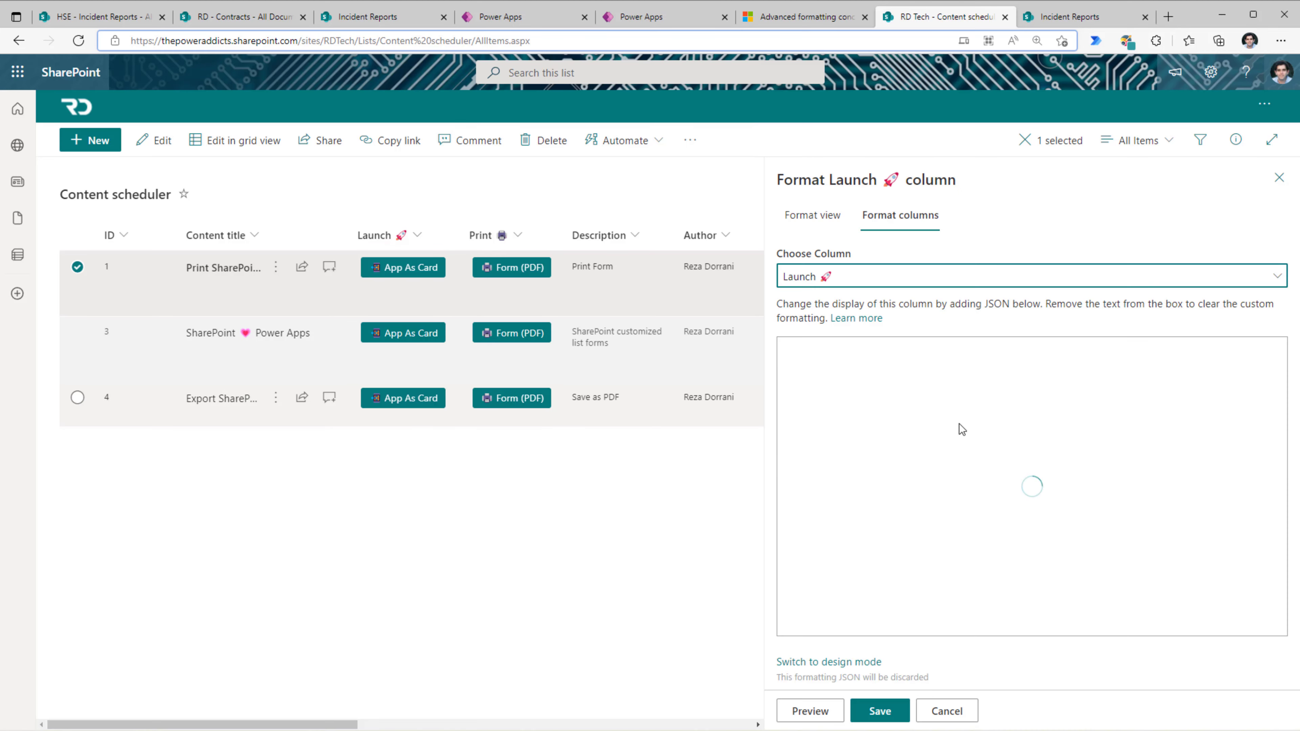
# Highlight the ID= parameter in the app src URL, then open row 3's App As Card
pyautogui.scroll(-5, 958, 428)
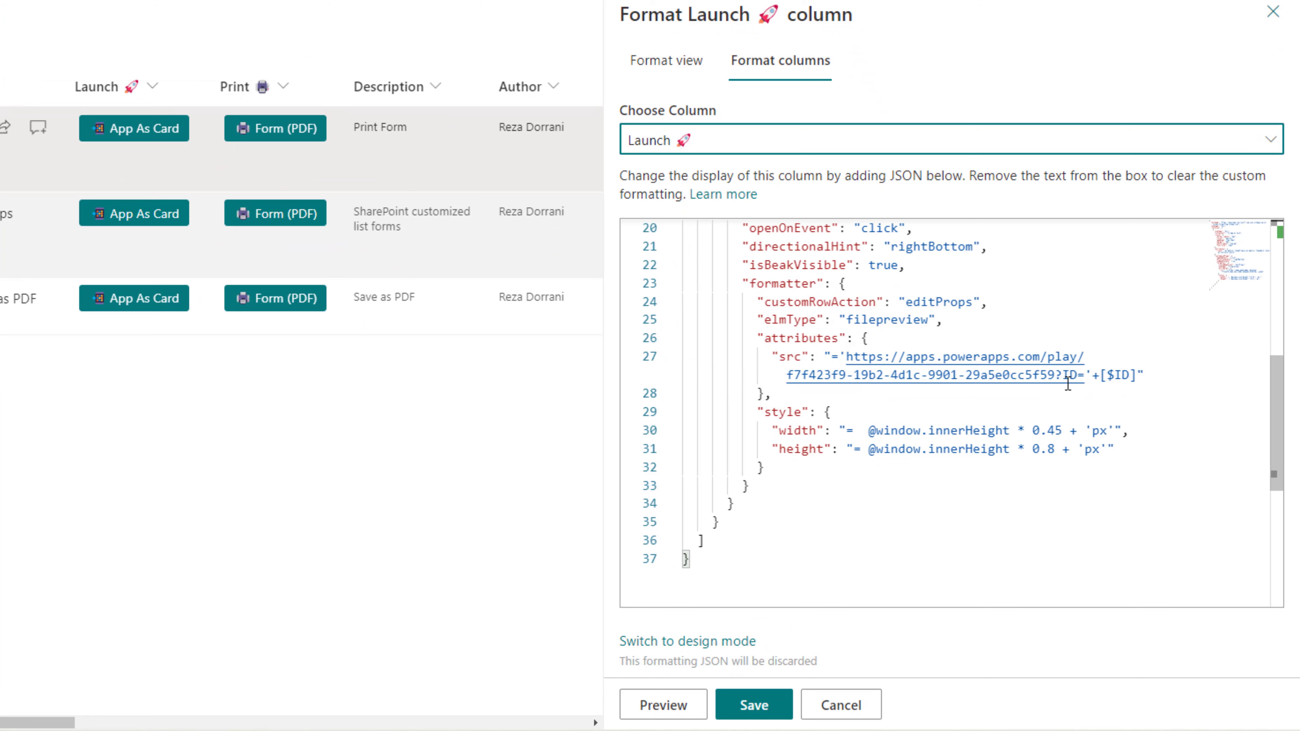
pyautogui.moveTo(1063, 379); pyautogui.dragTo(1086, 389)
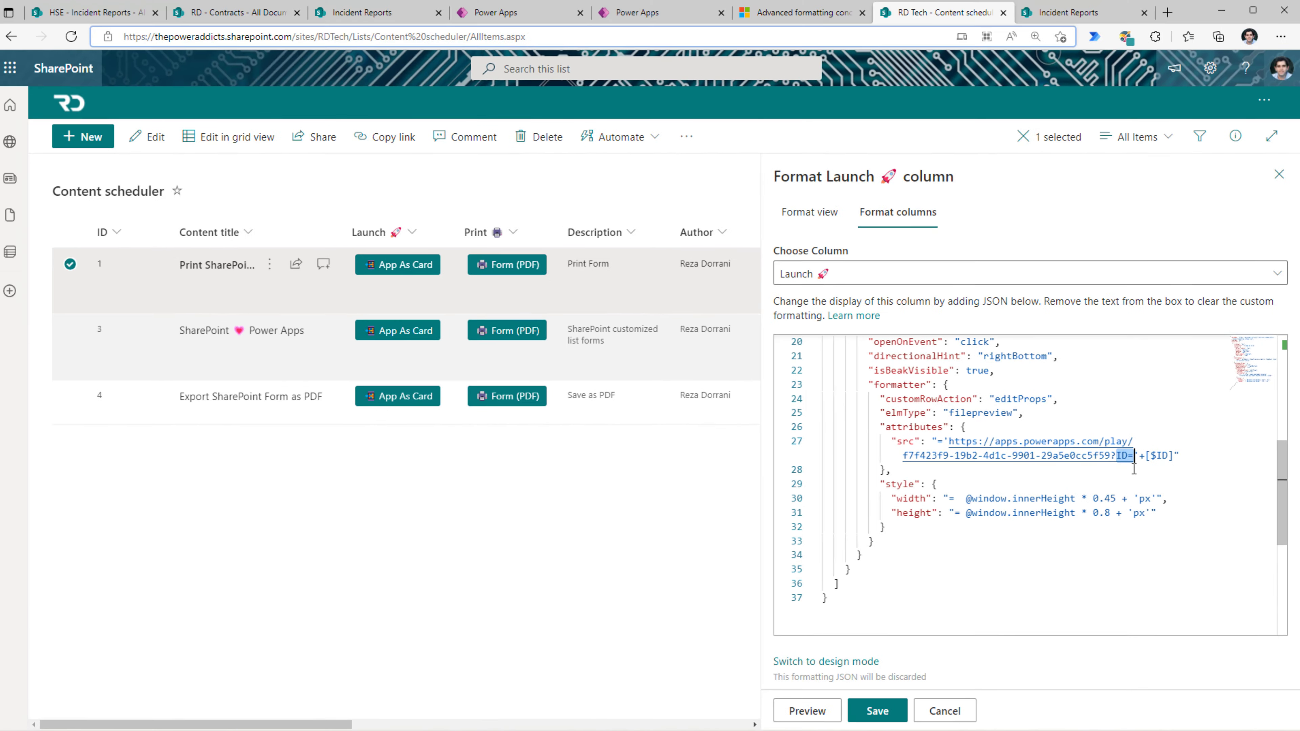
pyautogui.click(390, 338)
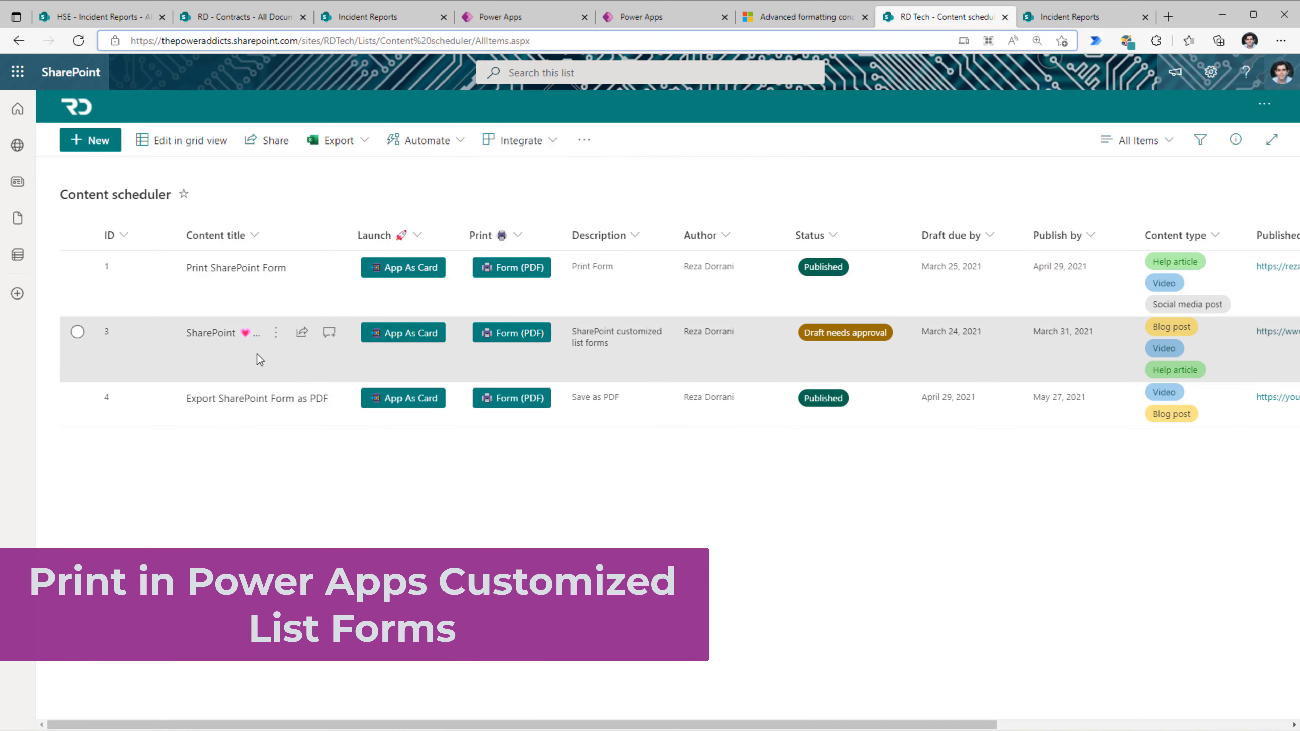
# Open item 3's form, view its check-mark print page, then close the form
pyautogui.click(244, 344)
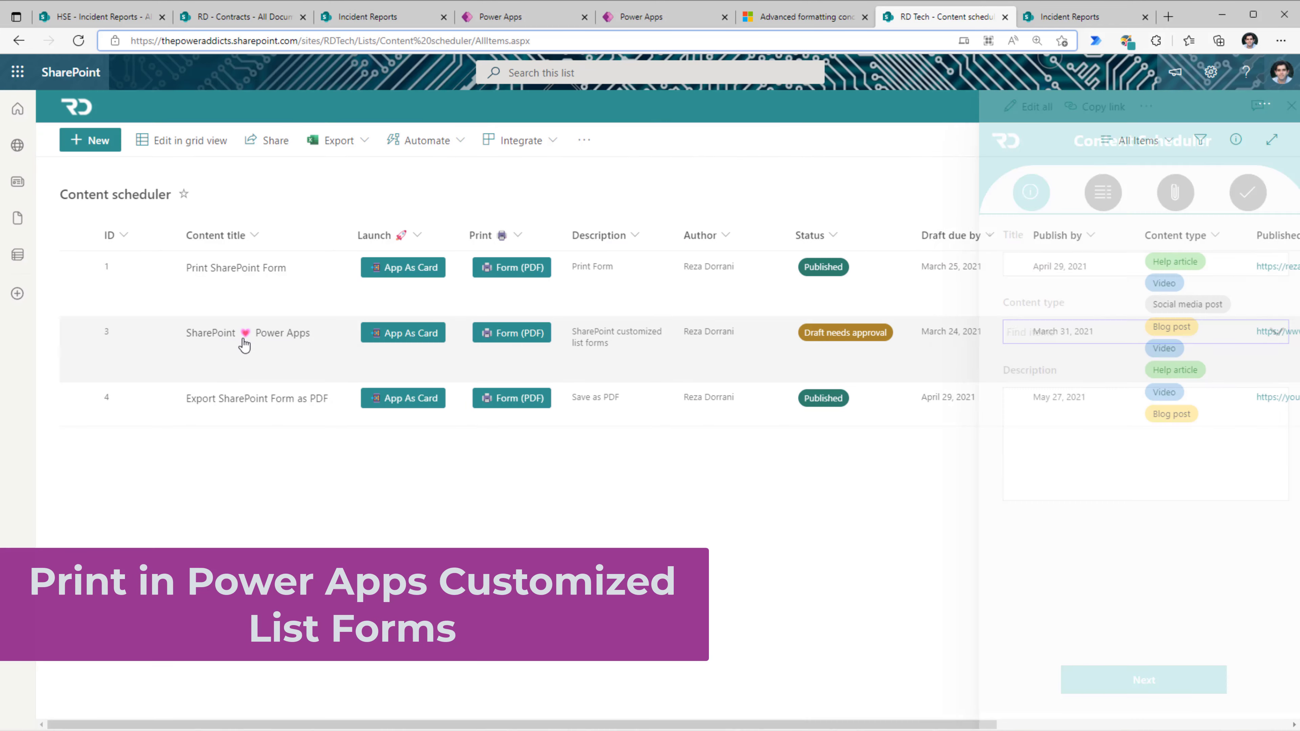
pyautogui.click(1229, 192)
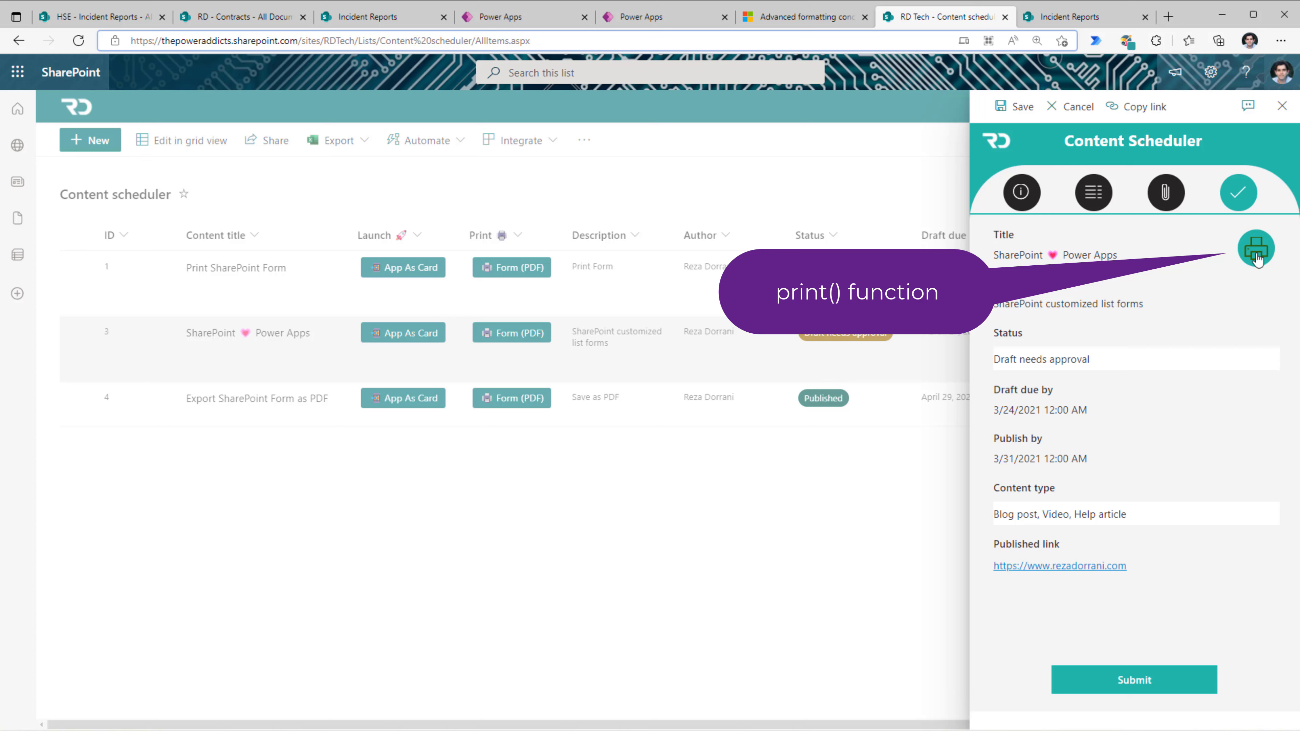
pyautogui.click(409, 407)
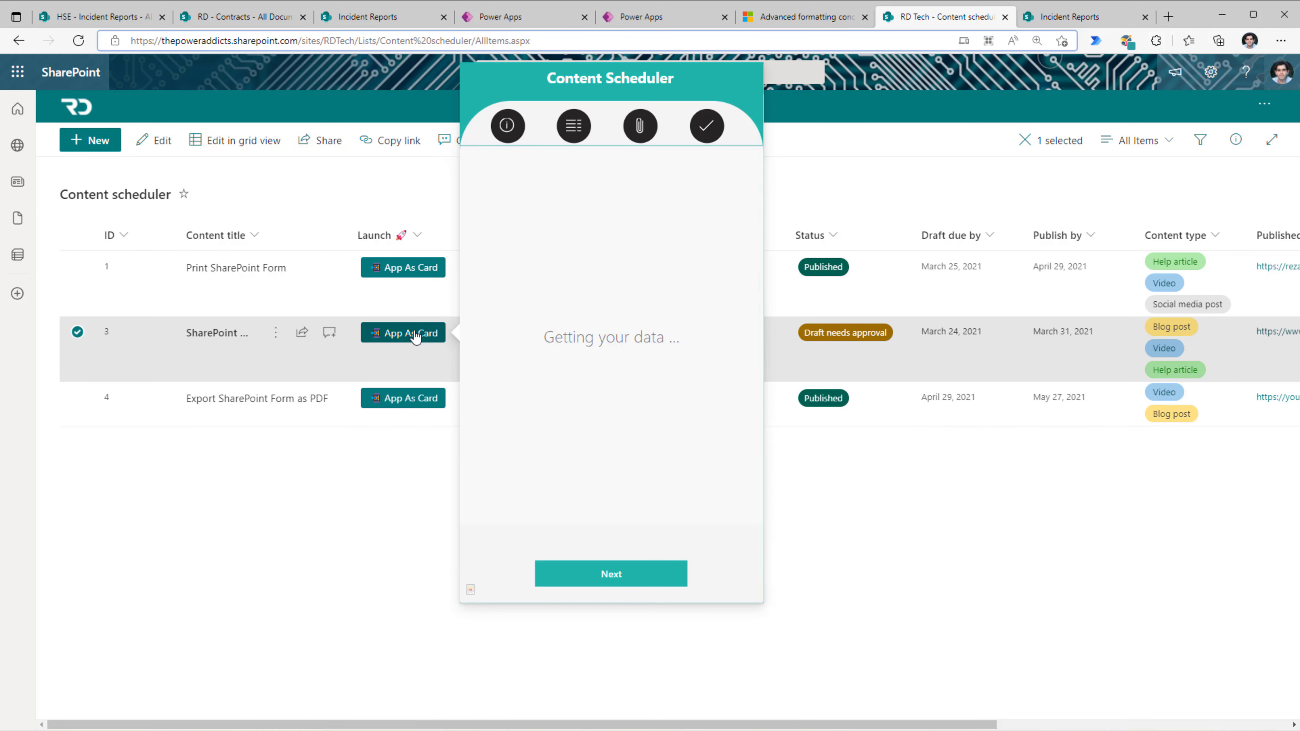
# Print the Content Scheduler card's review page with Save as PDF as the printer
pyautogui.click(704, 131)
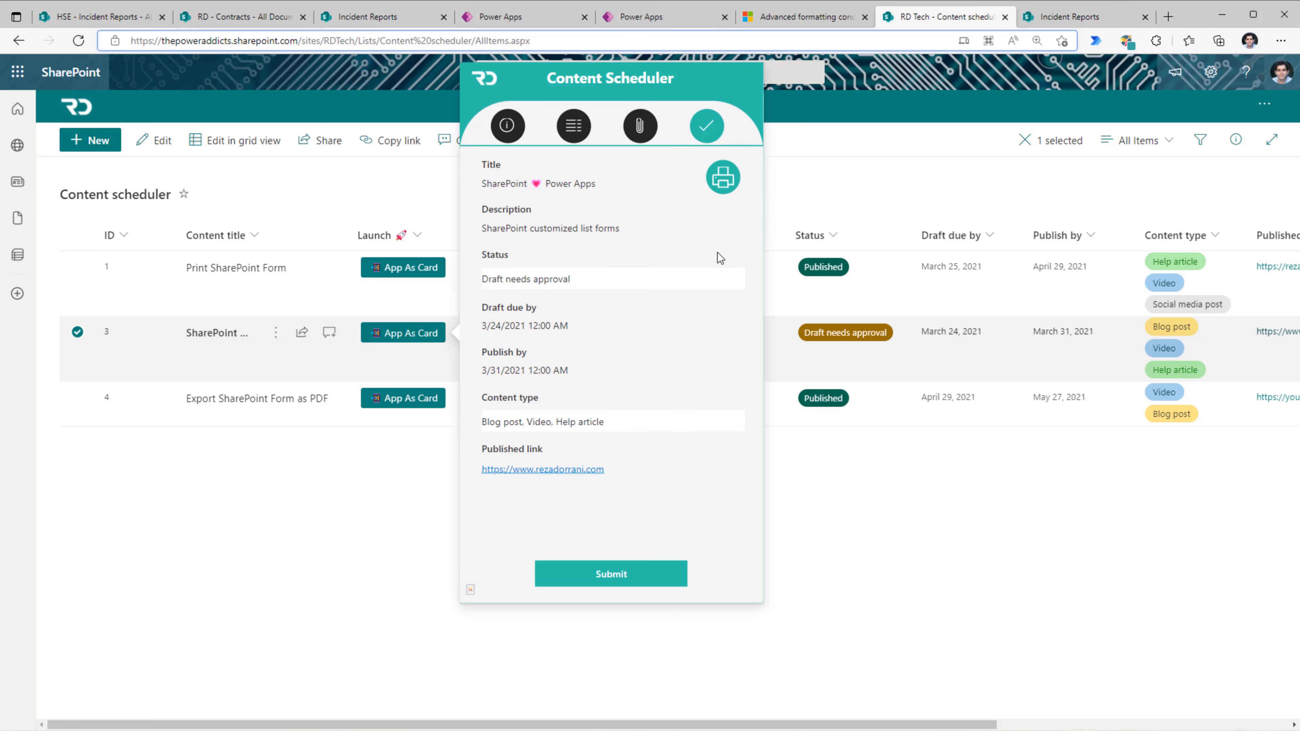
pyautogui.click(721, 175)
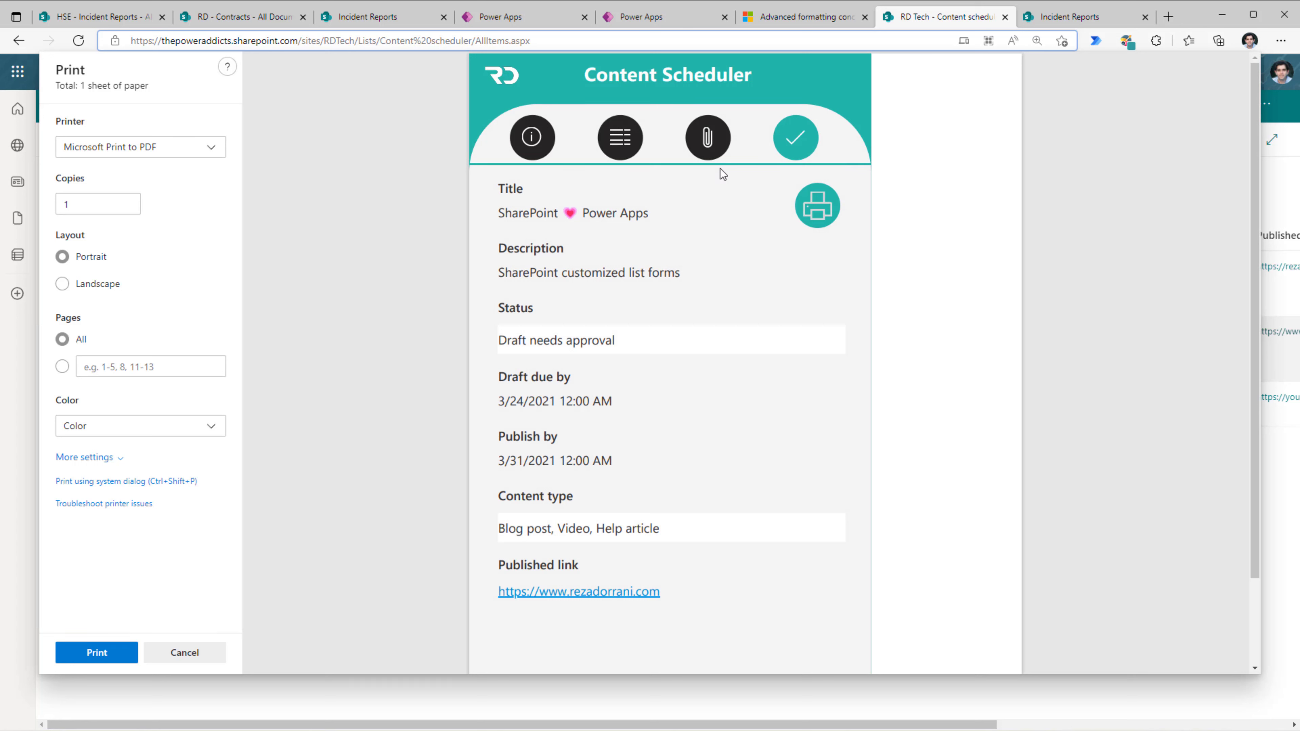
pyautogui.click(194, 155)
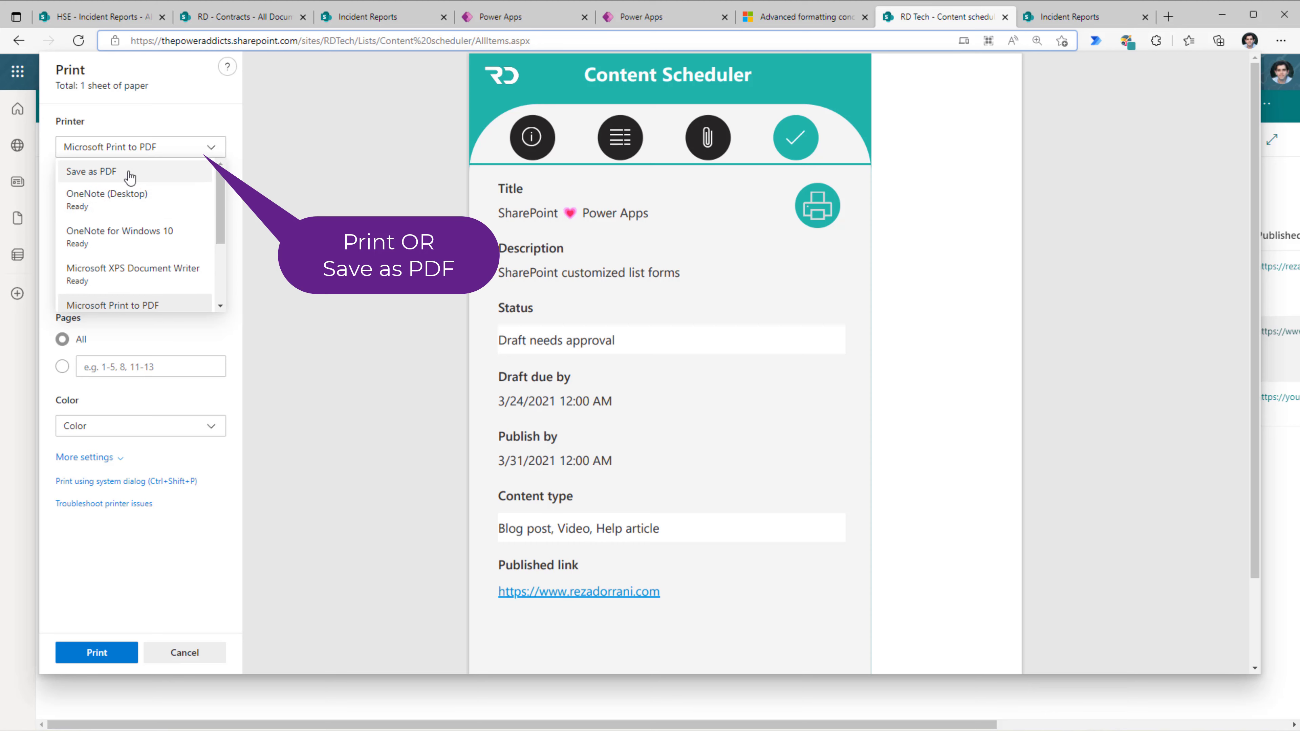
pyautogui.click(126, 171)
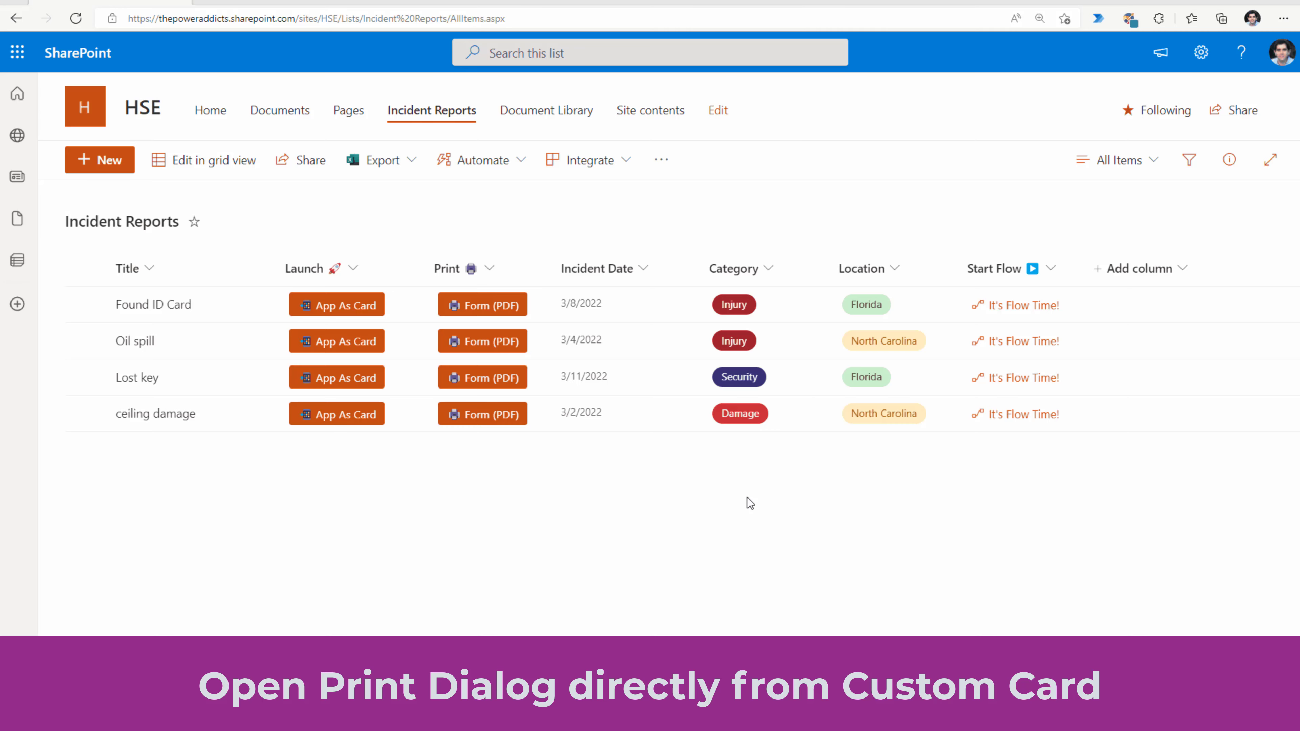
# Open the Oil spill incident's Form (PDF) straight into the print dialog and check its printers
pyautogui.click(491, 343)
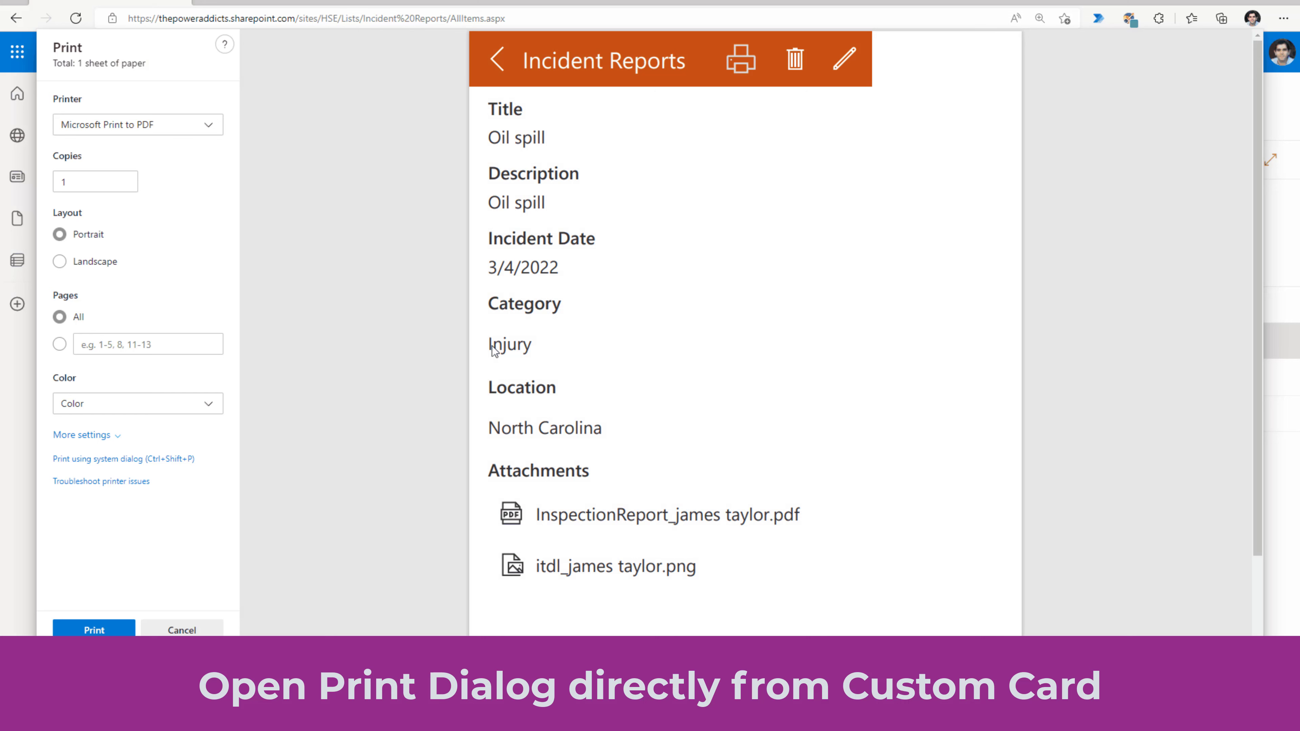
pyautogui.click(161, 128)
pyautogui.scroll(1, 102, 174)
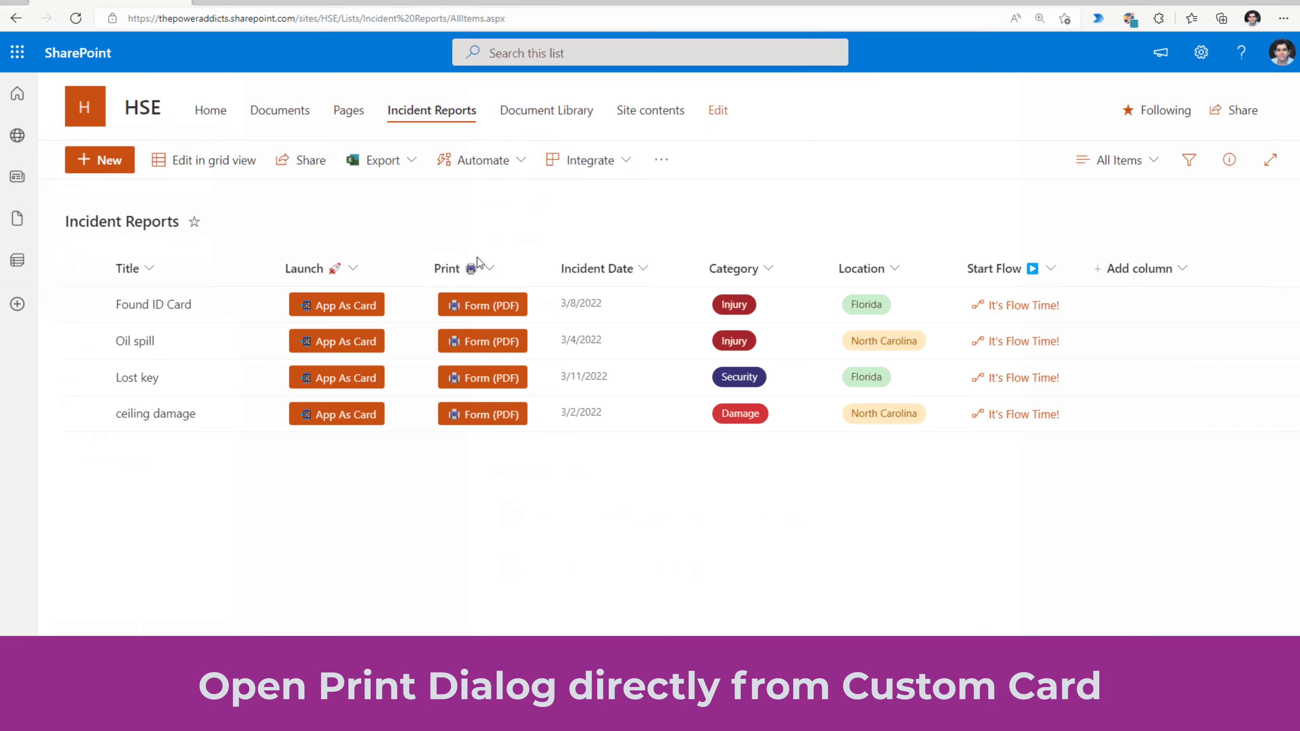
# Open the Print column's formatting JSON and highlight ?print=1 in the app URL
pyautogui.click(479, 267)
pyautogui.moveTo(530, 424)
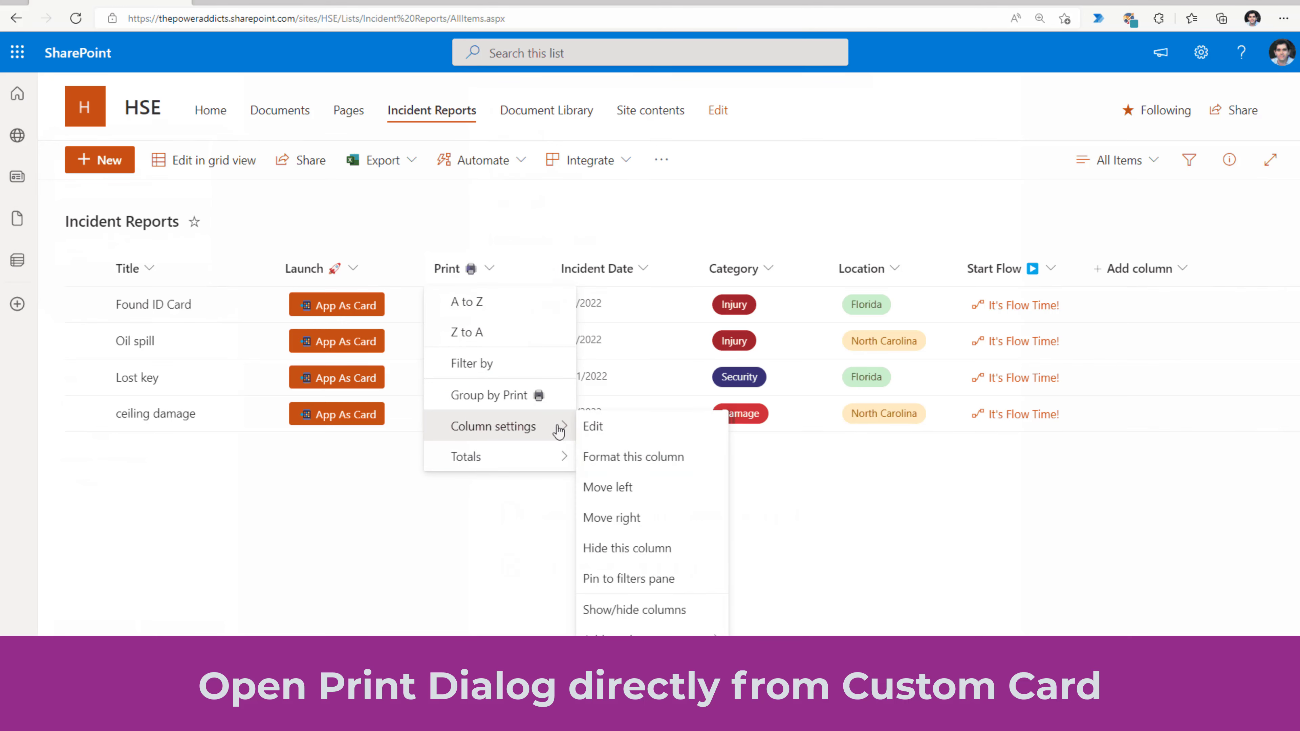
pyautogui.click(619, 453)
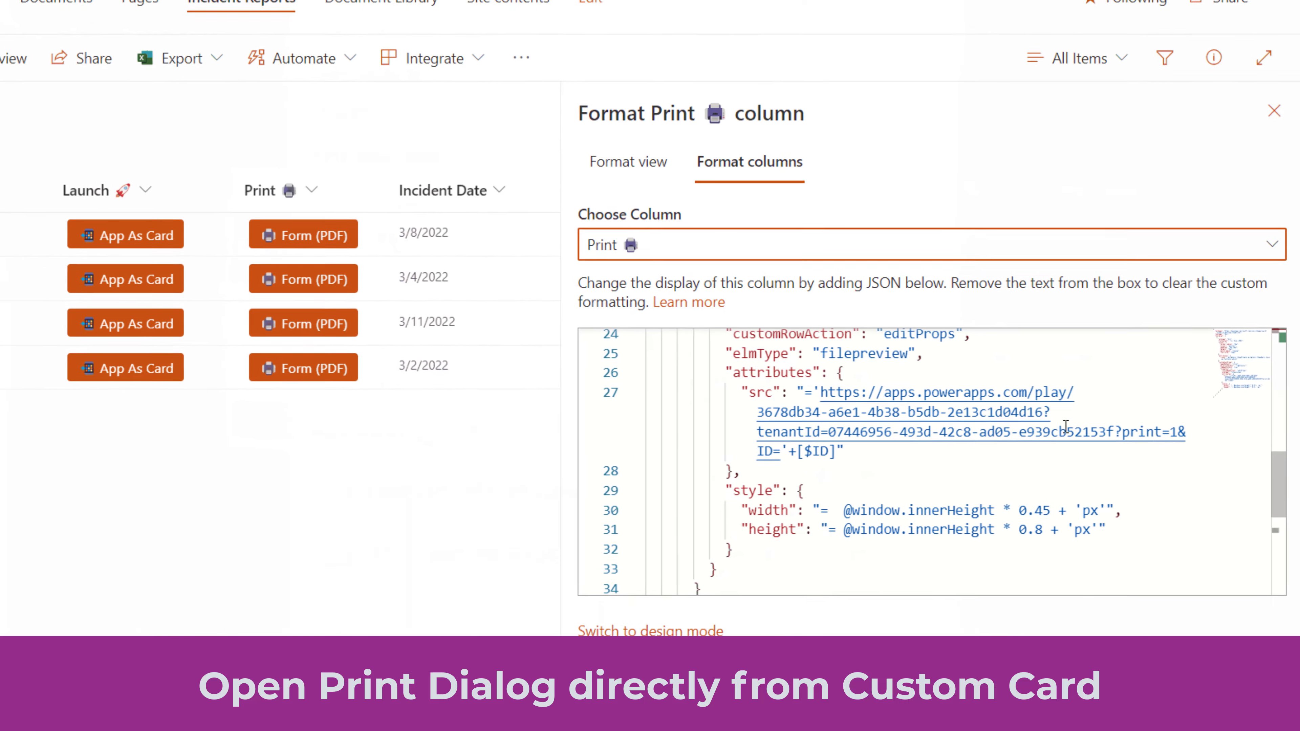
pyautogui.moveTo(1147, 464); pyautogui.dragTo(1169, 464)
pyautogui.moveTo(1134, 417); pyautogui.dragTo(1171, 419)
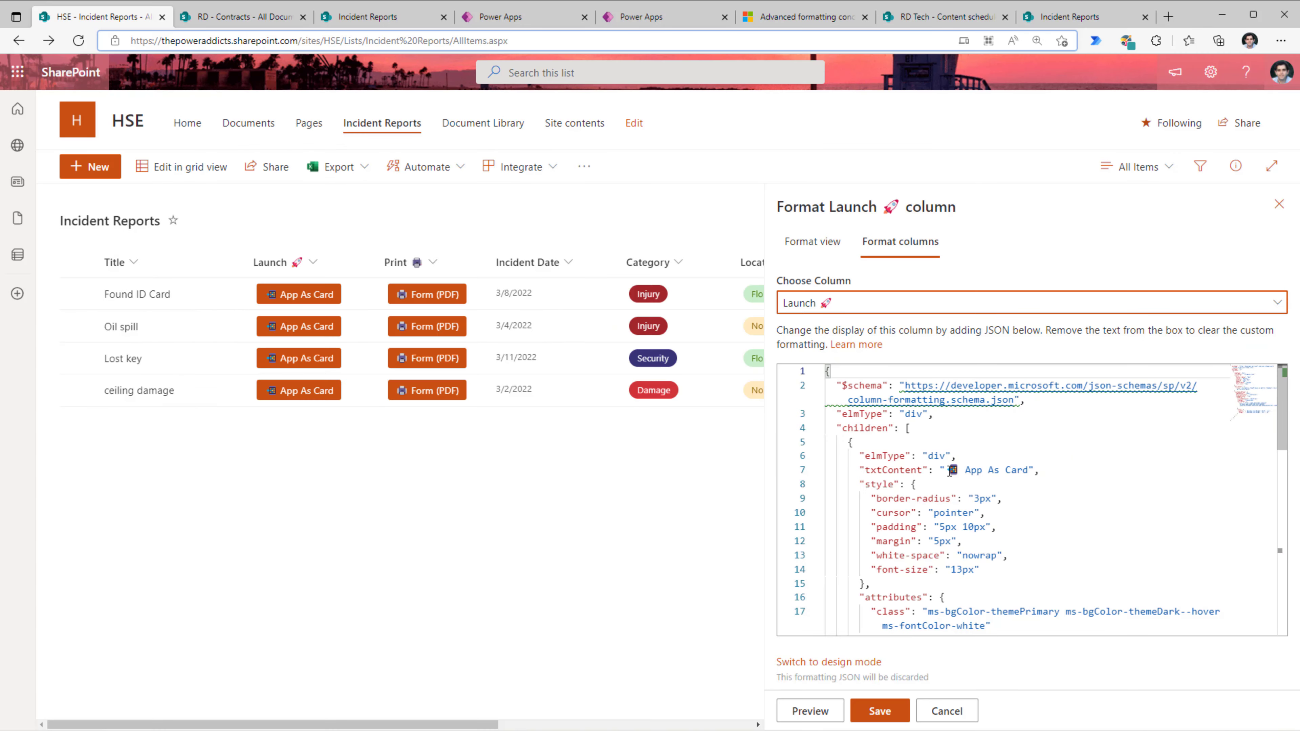
pyautogui.scroll(-2, 950, 471)
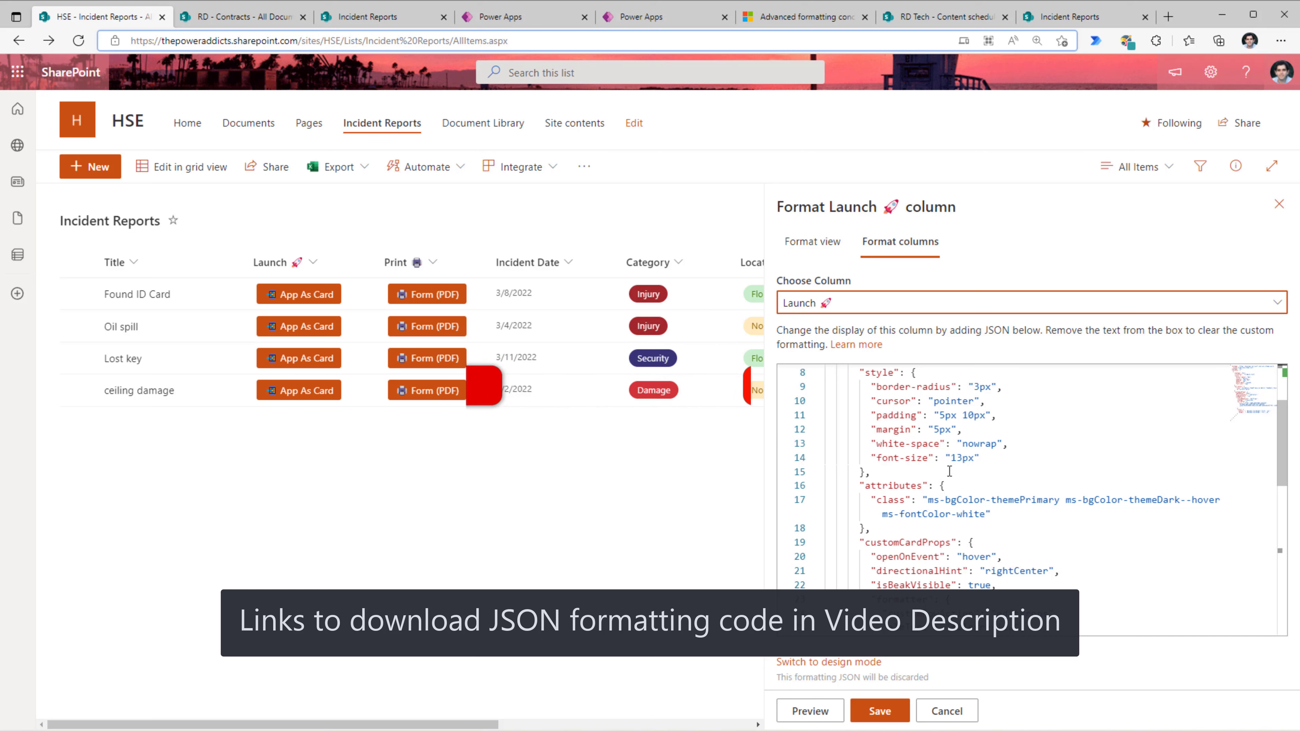
pyautogui.scroll(-2, 950, 472)
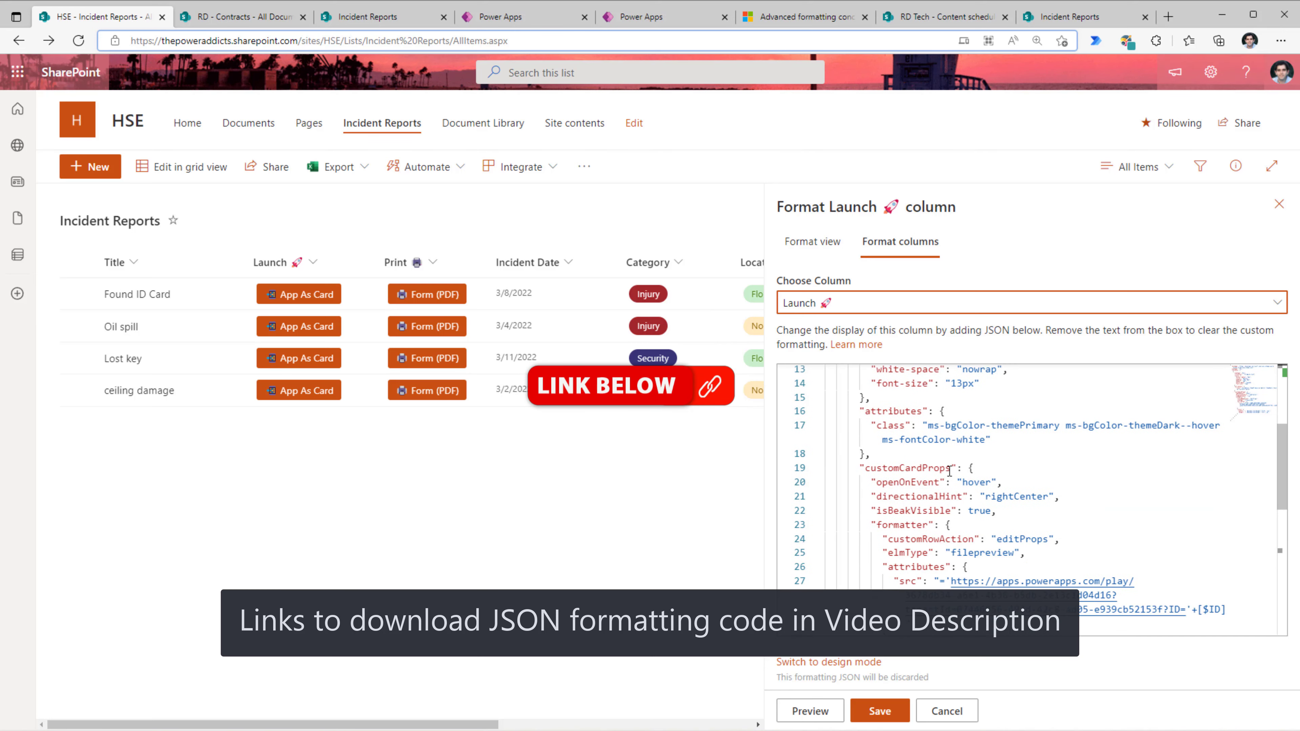